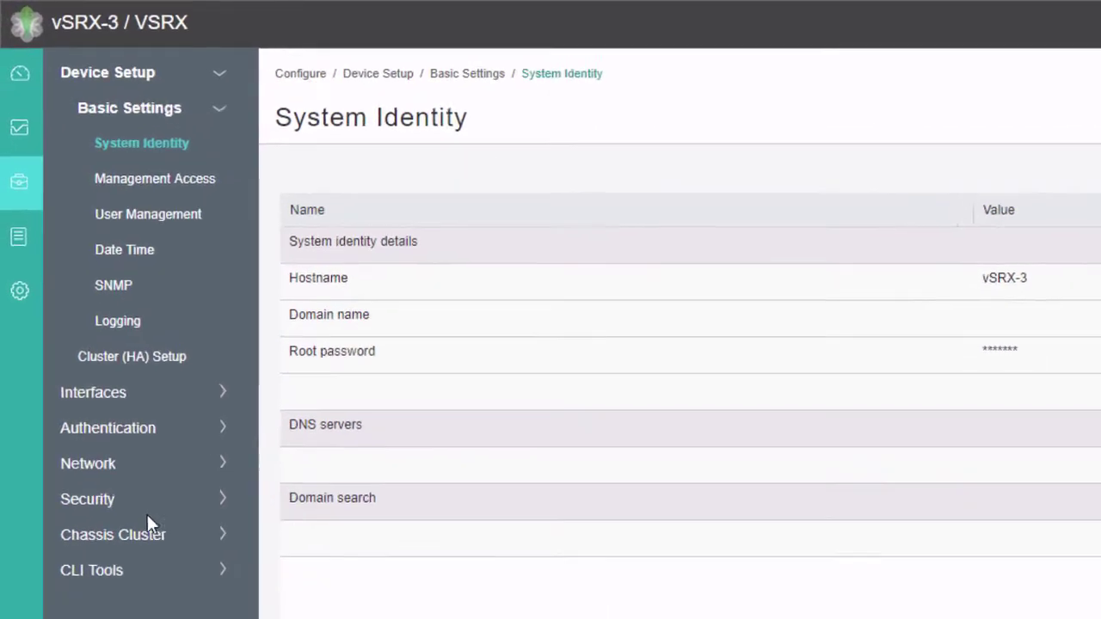
# Step: Start IKE policy ike-pol in main mode with the predefined basic proposal
pyautogui.click(50, 265)
pyautogui.click(104, 508)
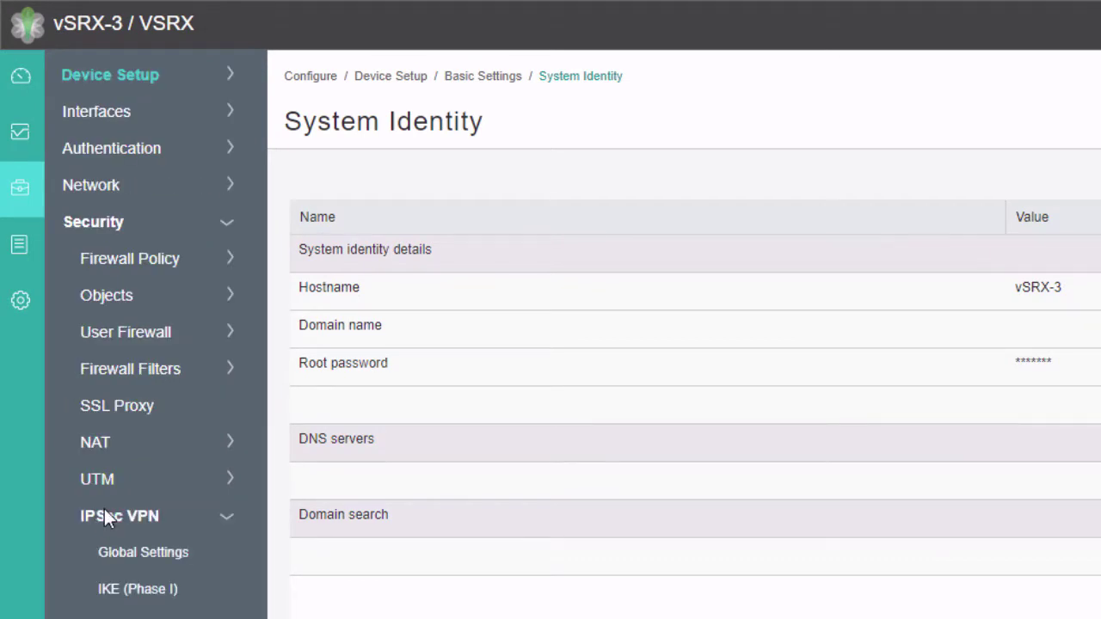
pyautogui.click(128, 583)
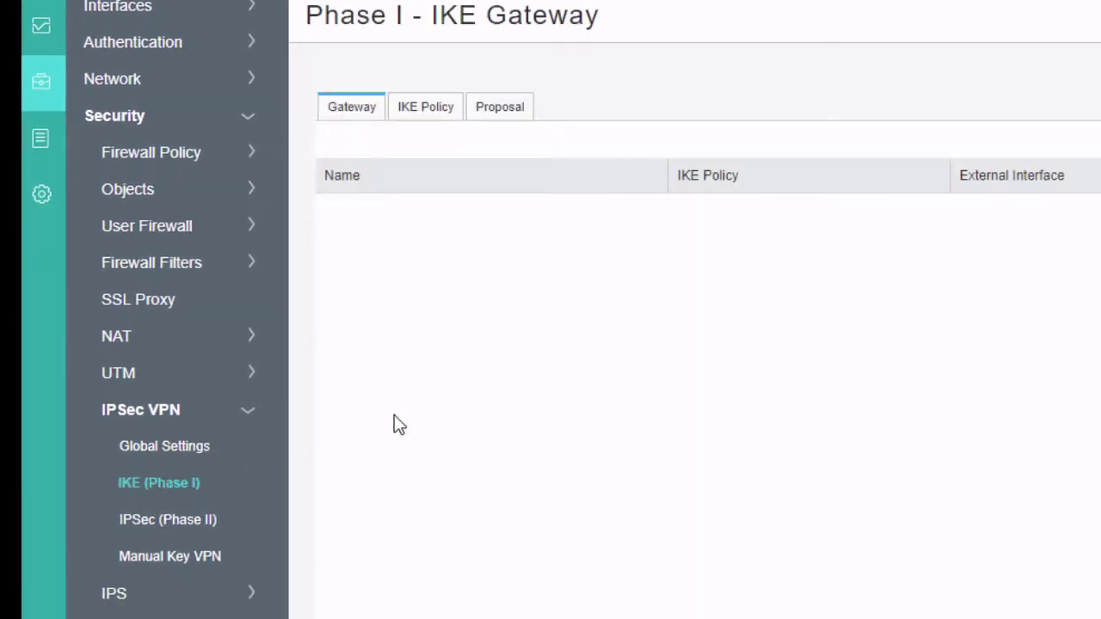
pyautogui.click(437, 112)
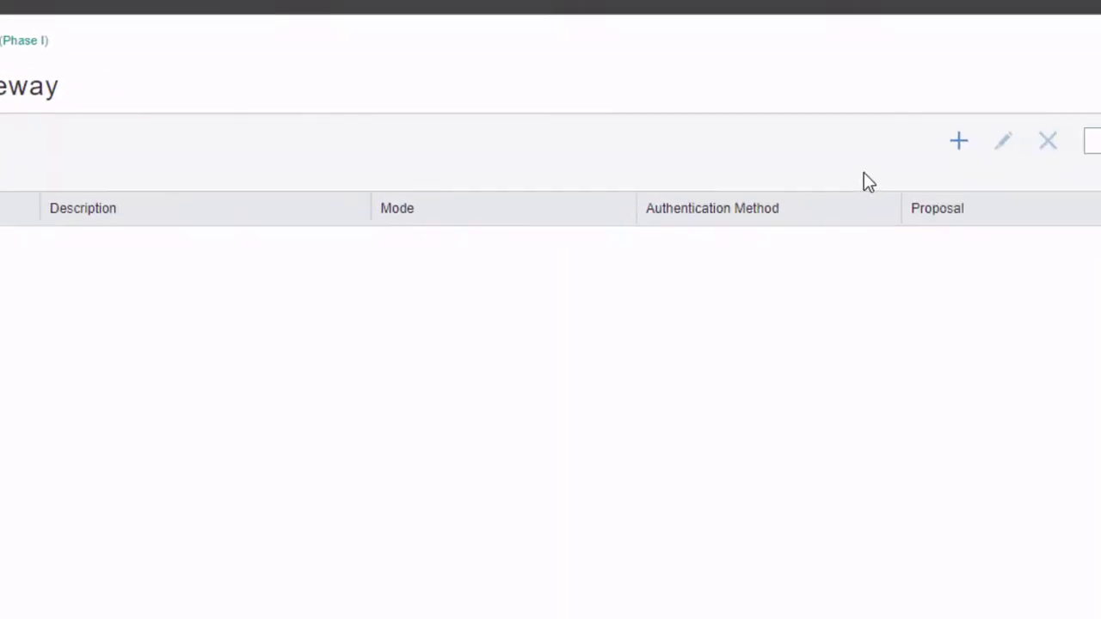
pyautogui.click(689, 182)
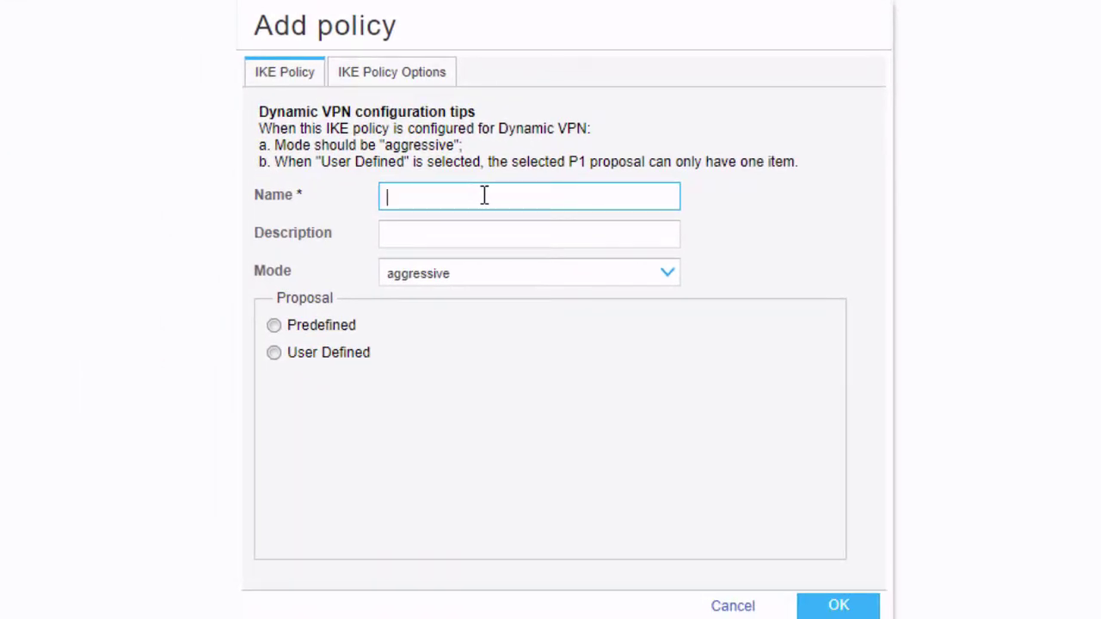
pyautogui.write('ike-pol')
pyautogui.click(446, 275)
pyautogui.click(444, 307)
pyautogui.click(273, 327)
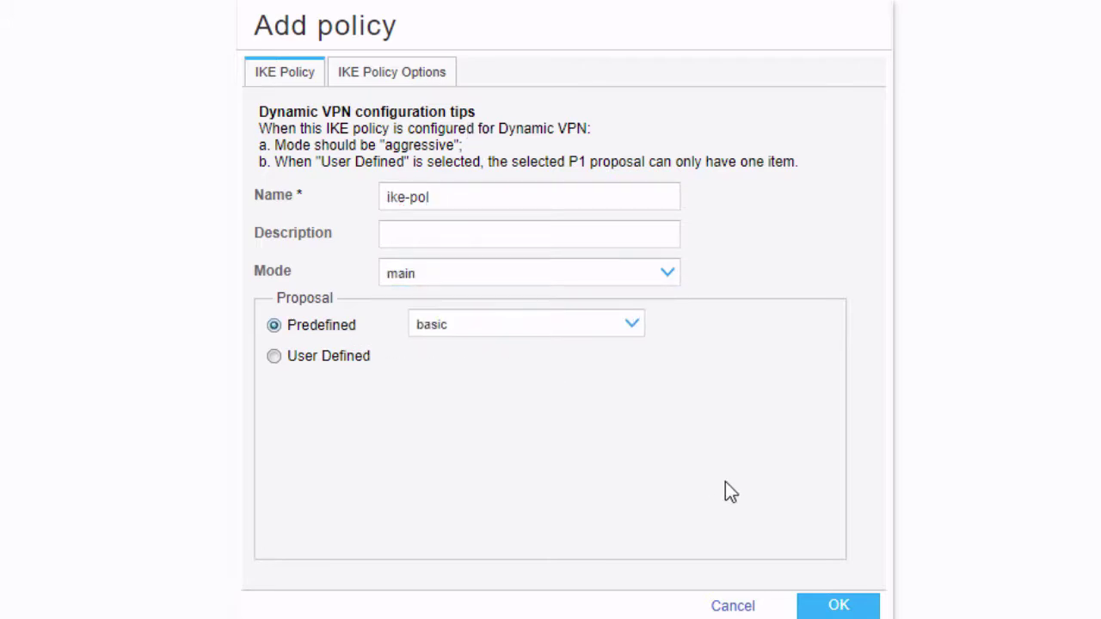
# Step: Add an ASCII pre-shared key to ike-pol and save the policy
pyautogui.click(837, 607)
pyautogui.click(693, 401)
pyautogui.click(430, 77)
pyautogui.click(502, 205)
pyautogui.write('juniper')
pyautogui.click(838, 605)
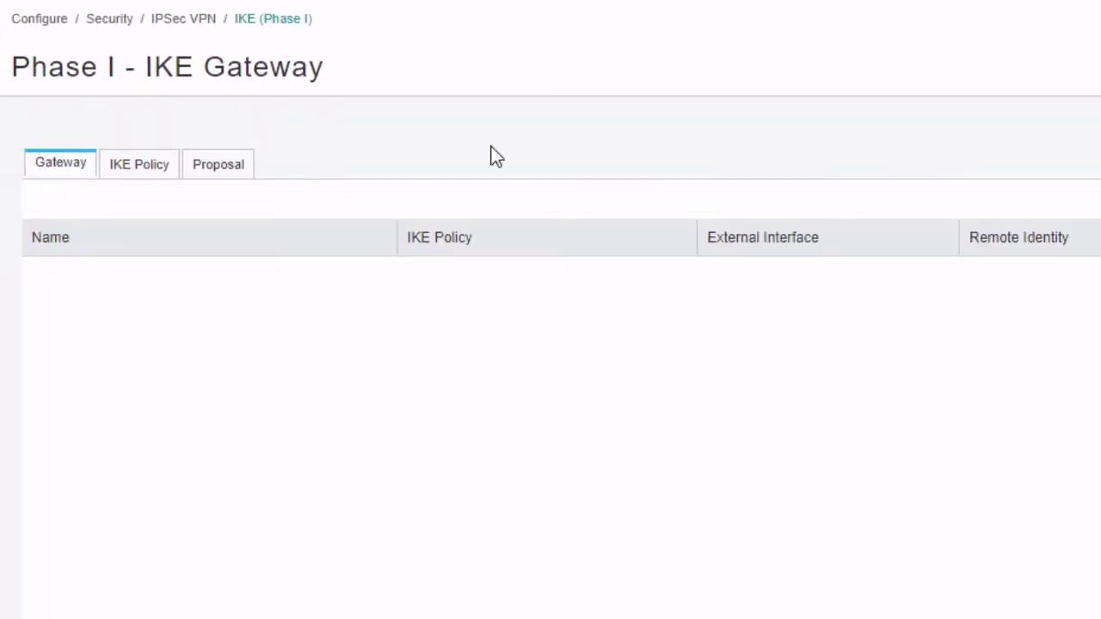
# Step: Begin a new IKE gateway using policy ike-pol on external interface lo0.0
pyautogui.click(715, 186)
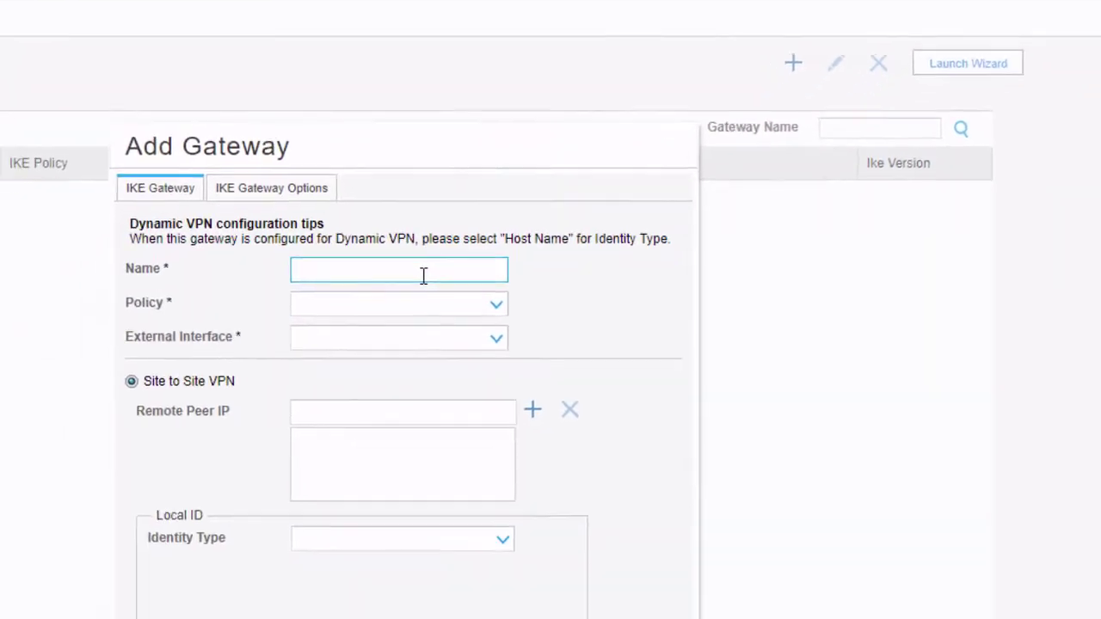
pyautogui.write('ike-gate')
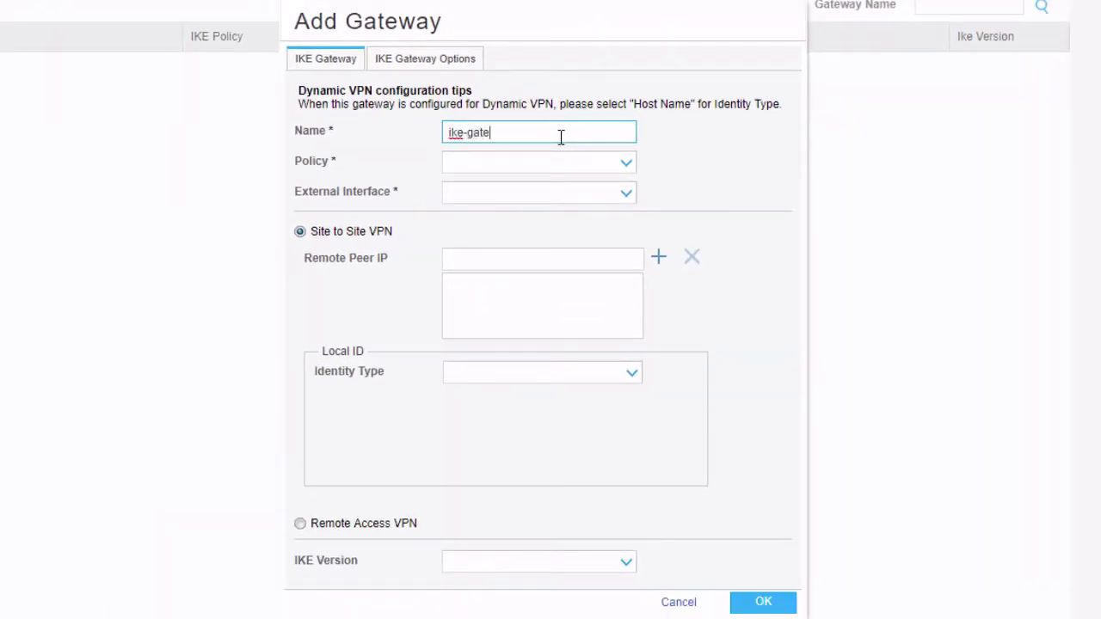
pyautogui.click(559, 164)
pyautogui.click(553, 183)
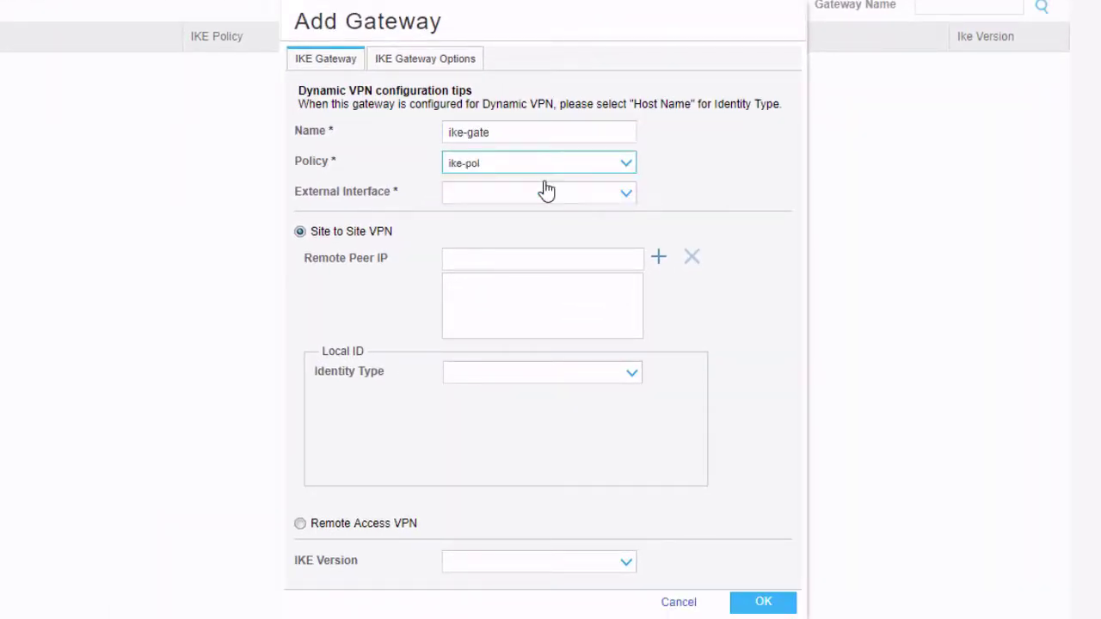
pyautogui.click(546, 193)
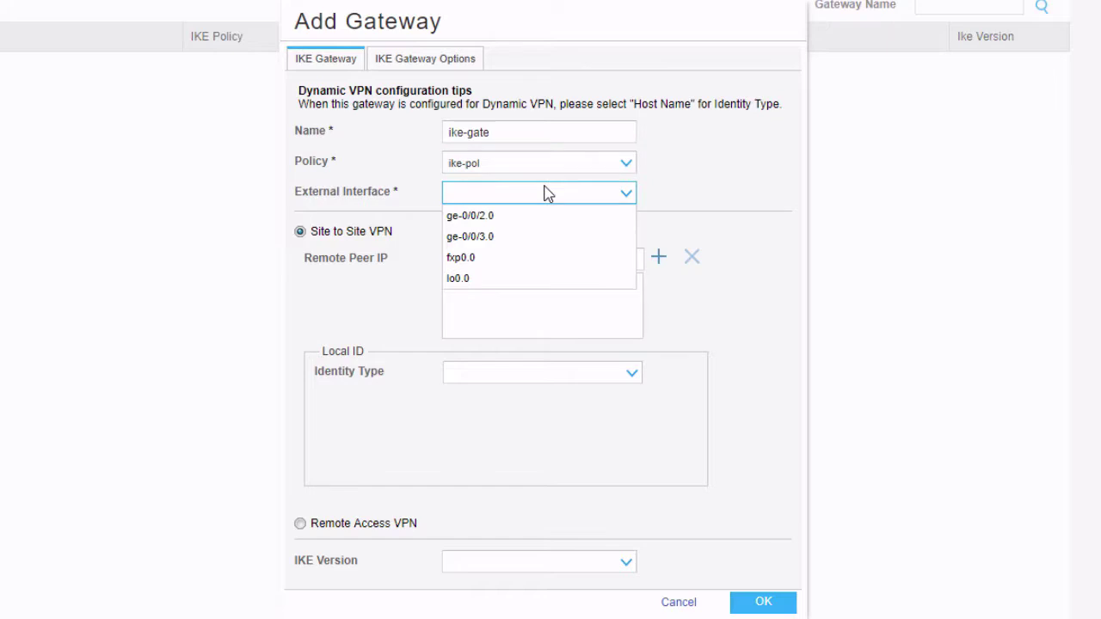
pyautogui.click(487, 280)
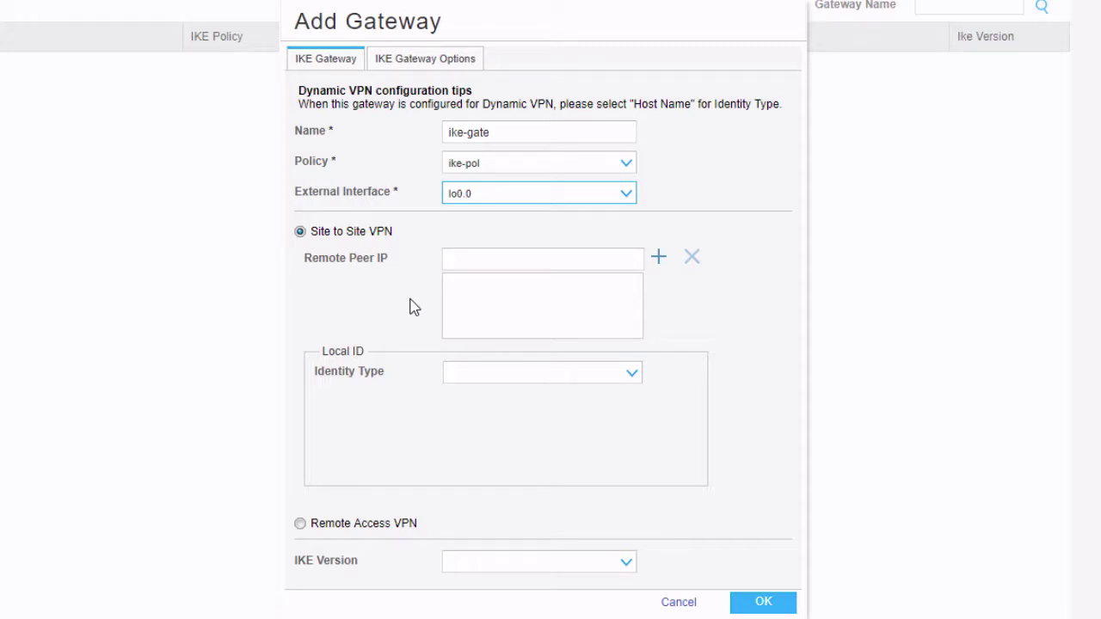
# Step: Name the gateway ike-gate-vsrx1, add remote peer 10.11.11.1, and save it
pyautogui.click(588, 262)
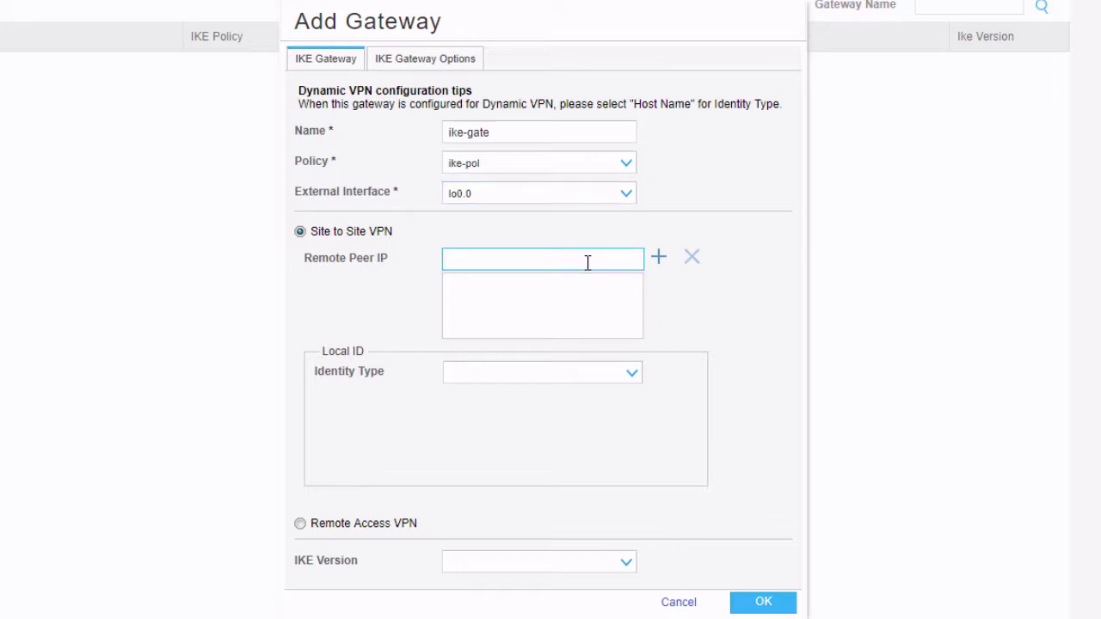
pyautogui.click(525, 129)
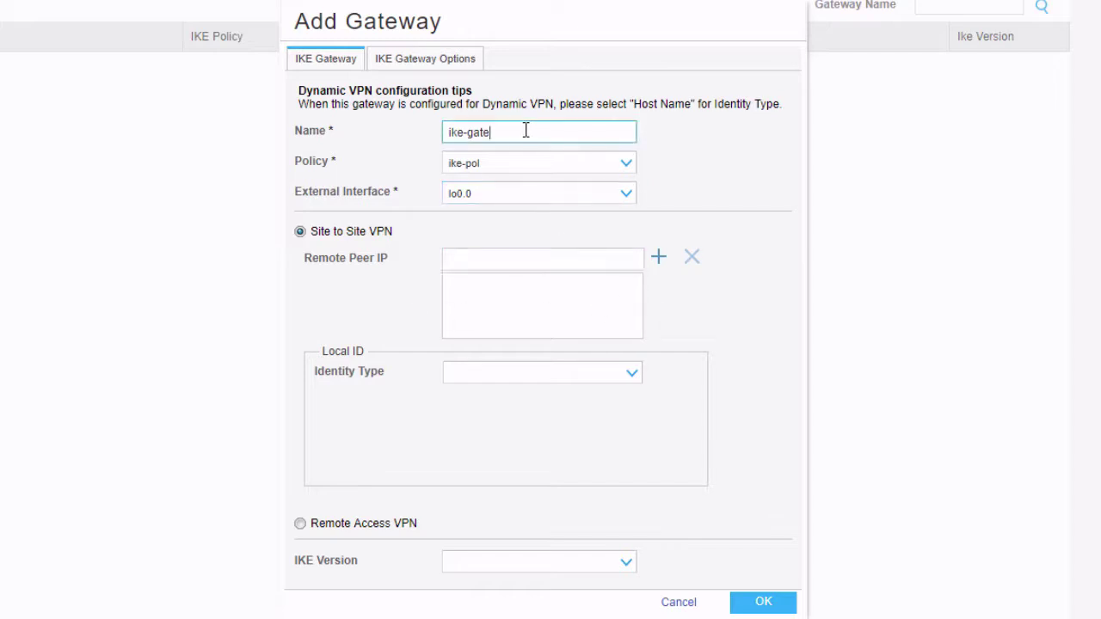
pyautogui.write('-vsrx1')
pyautogui.click(499, 260)
pyautogui.write('10.11.11.1')
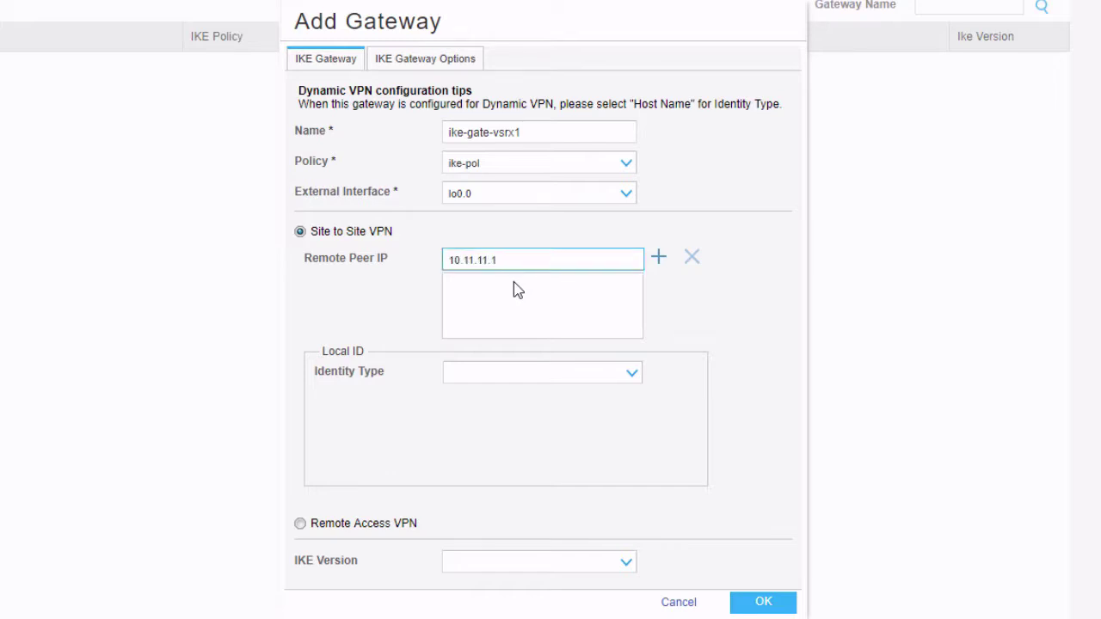
pyautogui.click(660, 260)
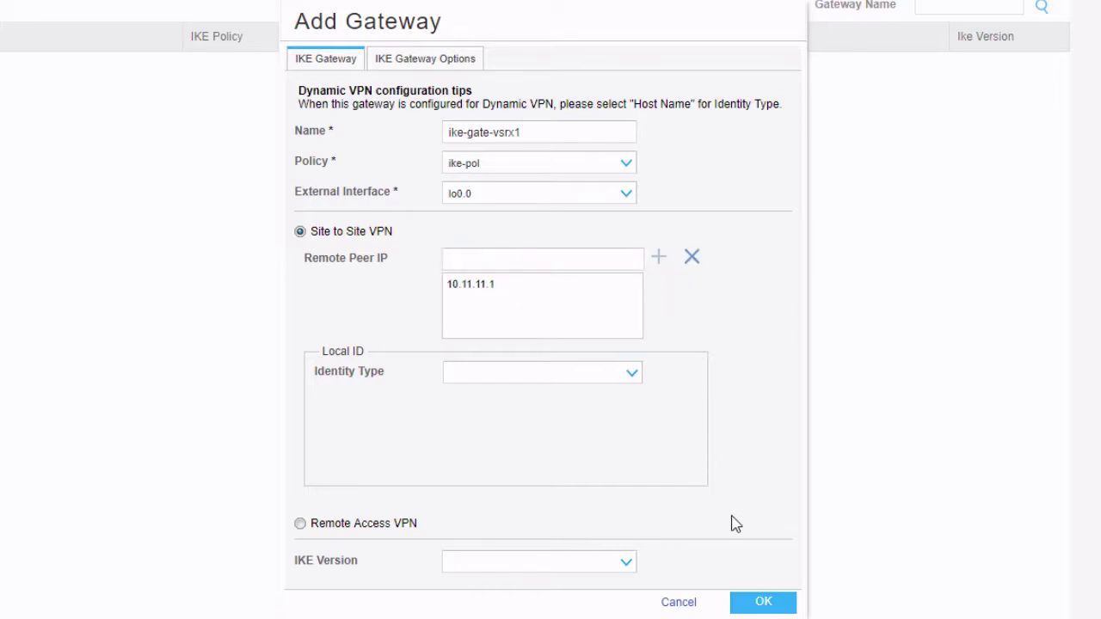
pyautogui.click(762, 600)
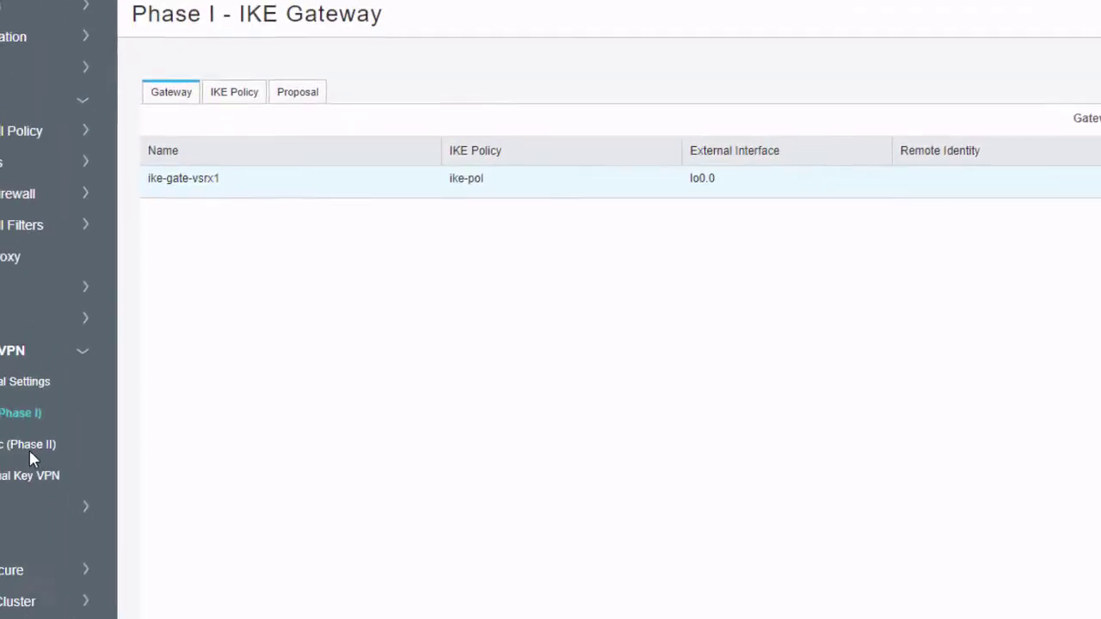
# Step: On the Phase II page, save IPsec policy ipsec-pol with the predefined basic proposal
pyautogui.click(144, 497)
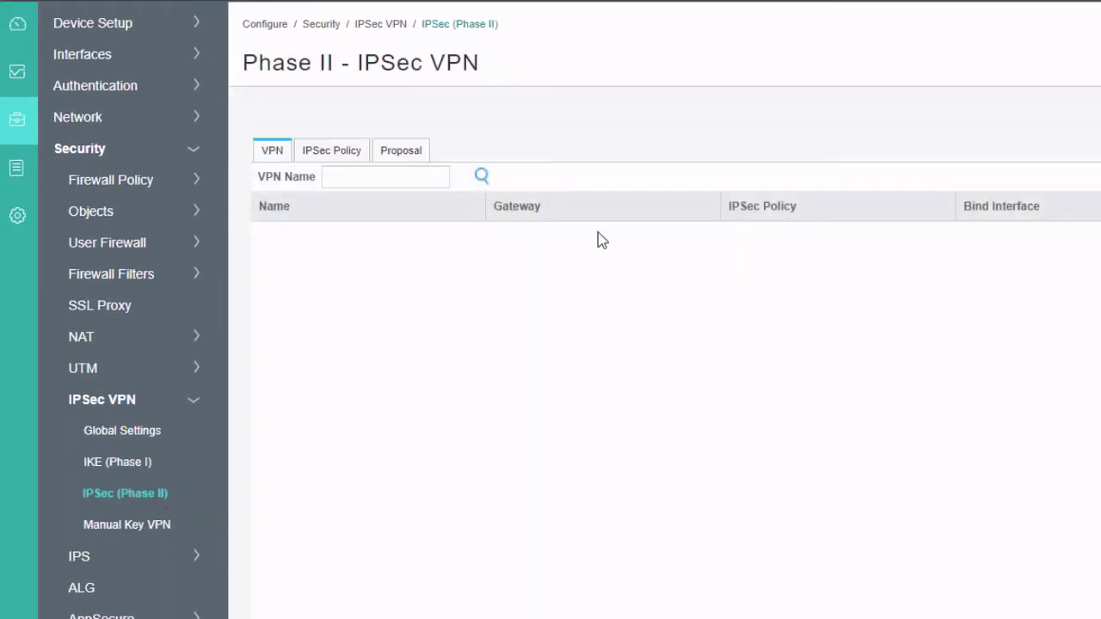
pyautogui.click(352, 153)
pyautogui.click(952, 146)
pyautogui.write('ipsec-pol')
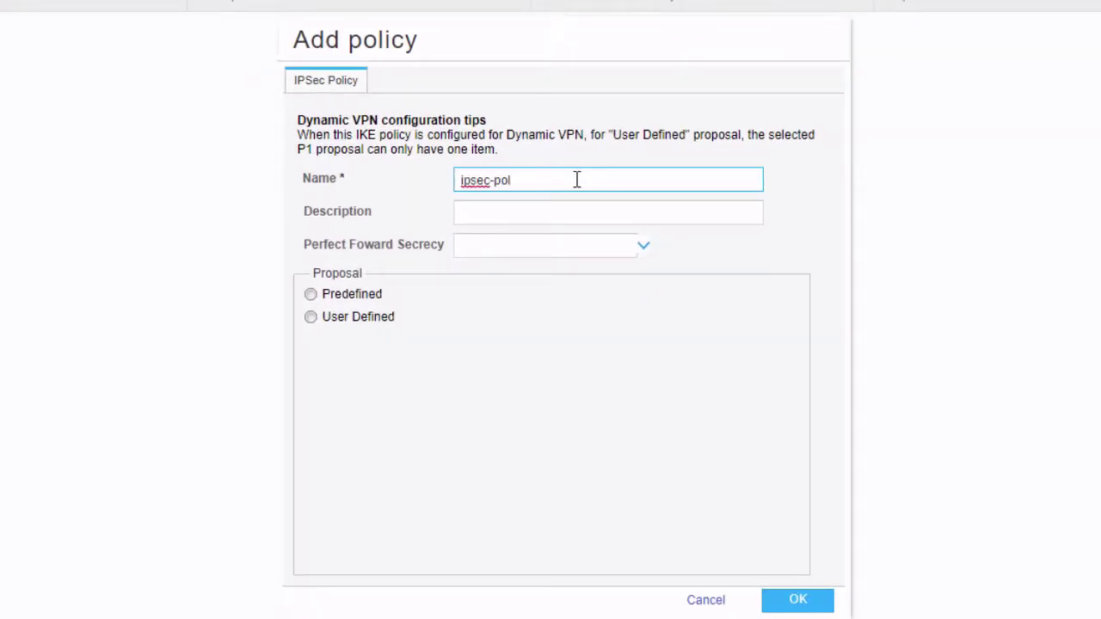
pyautogui.click(367, 296)
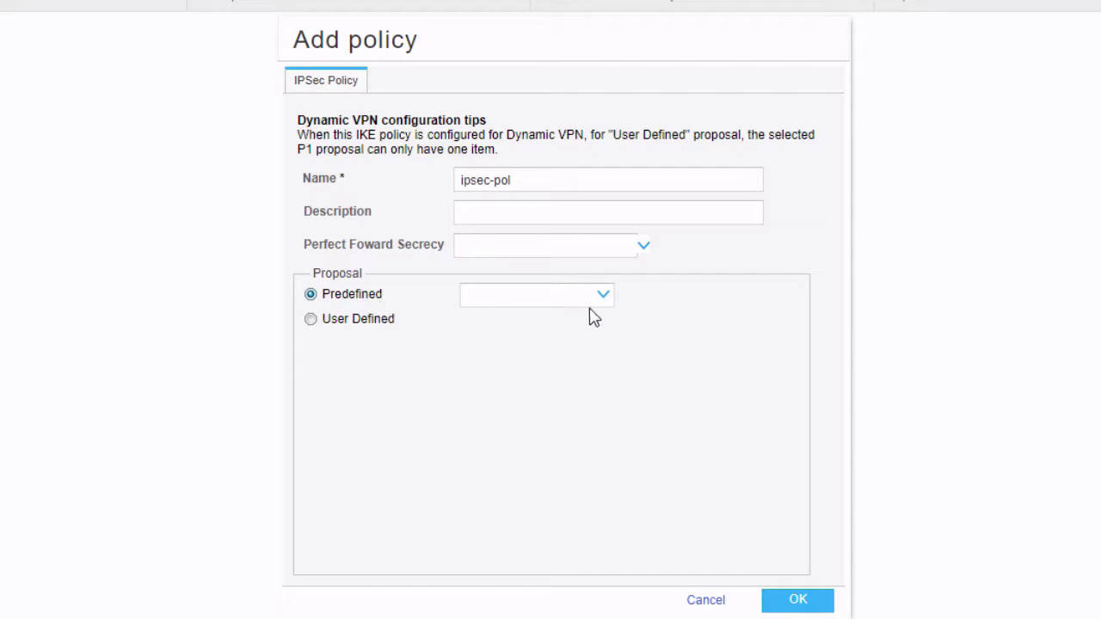
pyautogui.click(585, 301)
pyautogui.click(536, 330)
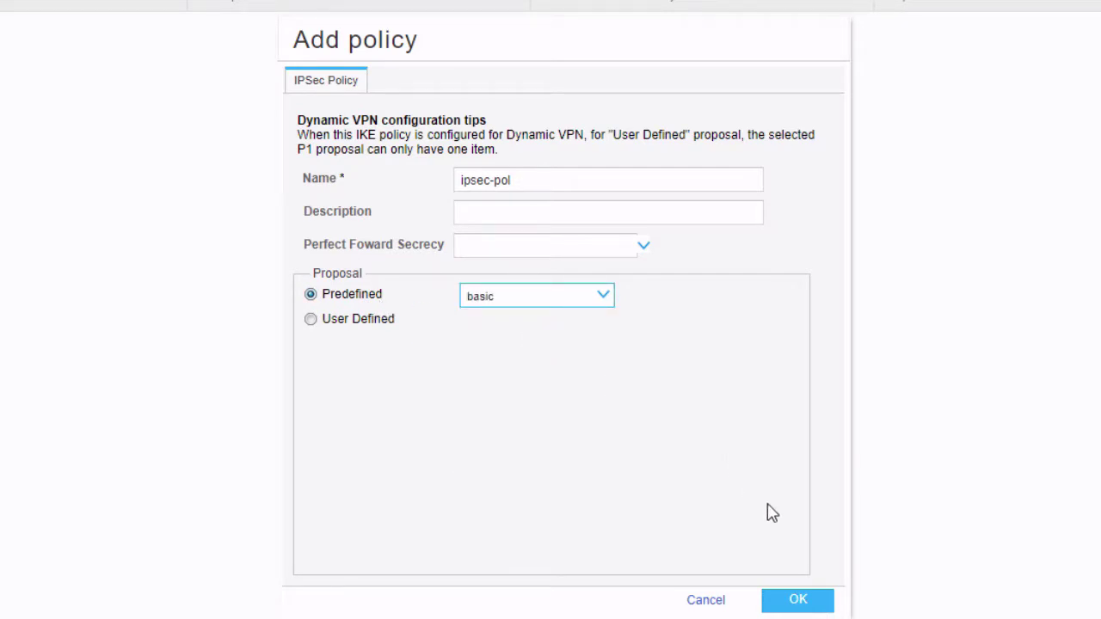
pyautogui.click(831, 602)
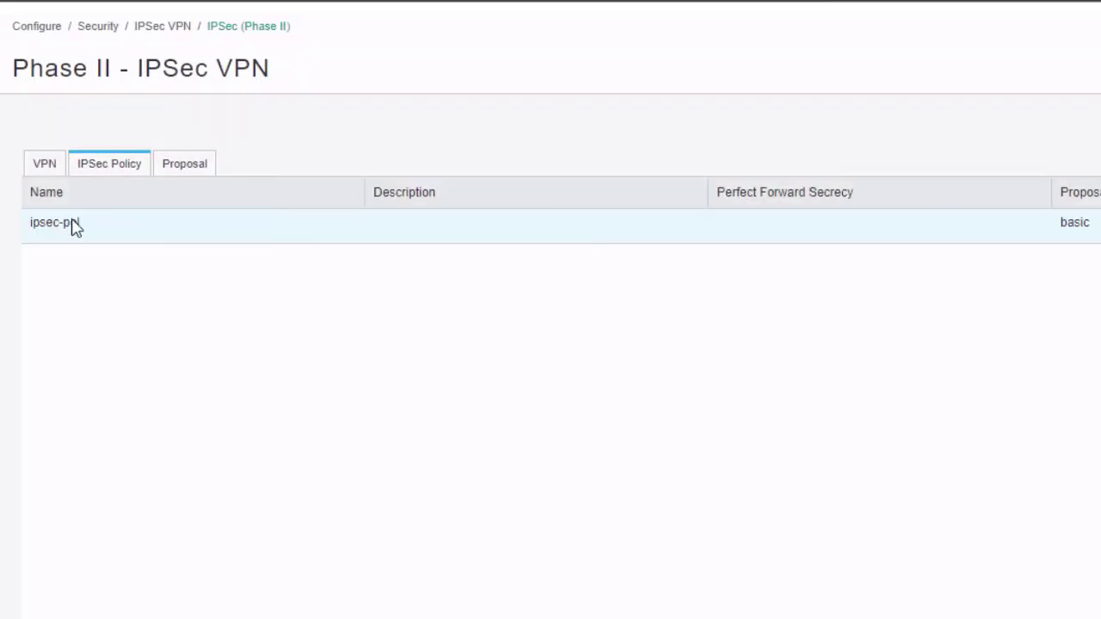
pyautogui.click(39, 166)
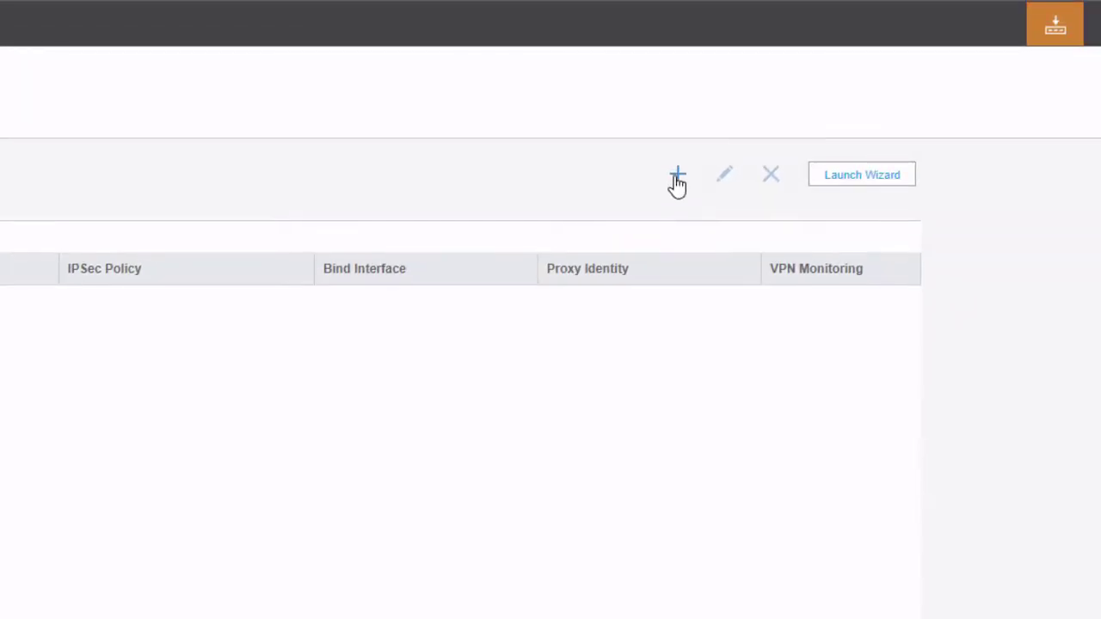
# Step: Name VPN vpn-vsrx-1, choose gateway ike-gate-vsrx1 and policy ipsec-pol, and add tunnel interface st0
pyautogui.click(678, 176)
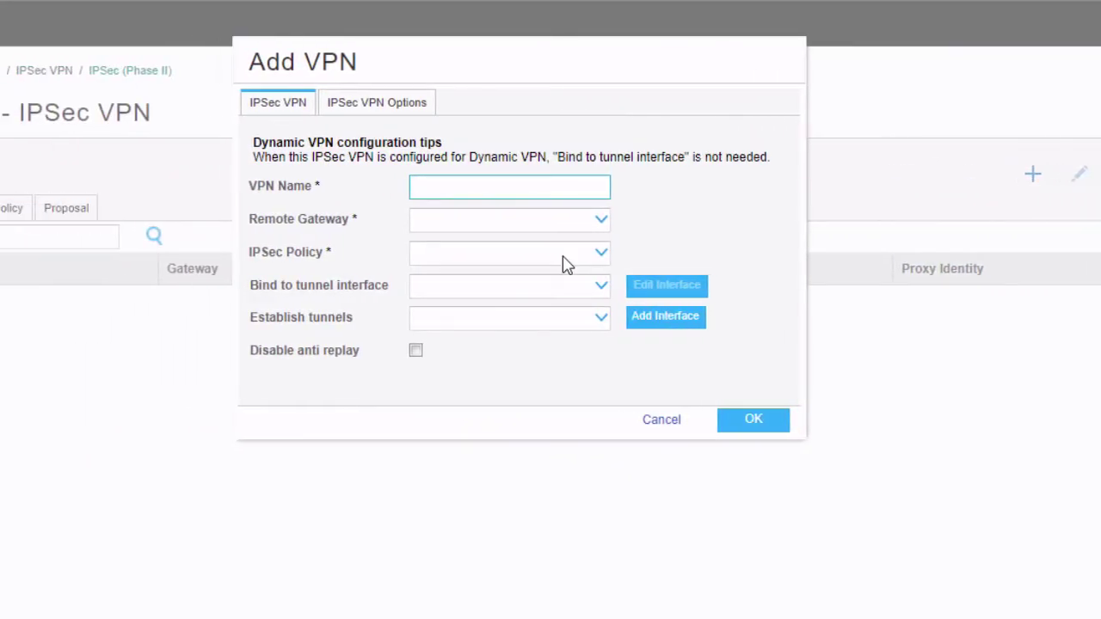
pyautogui.write('vpn-vsrx-1')
pyautogui.click(571, 222)
pyautogui.click(535, 248)
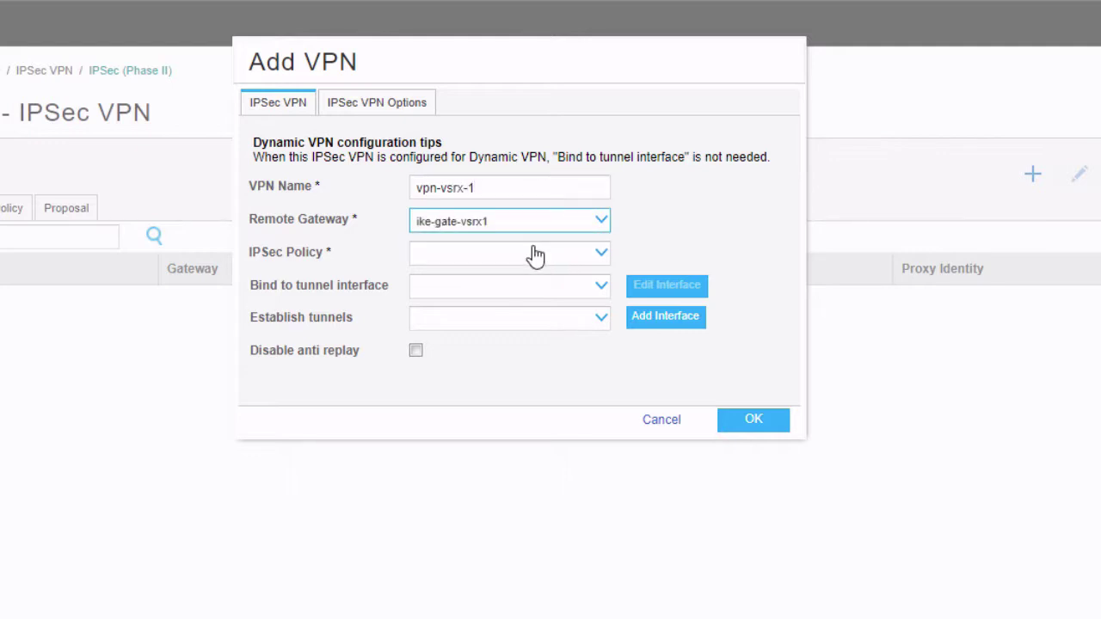
pyautogui.click(531, 254)
pyautogui.click(499, 282)
pyautogui.click(482, 290)
pyautogui.click(481, 291)
pyautogui.click(637, 146)
pyautogui.click(614, 125)
# Step: Define st0 unit 0 in the Internet zone with address 192.168.1.3/24
pyautogui.write('0')
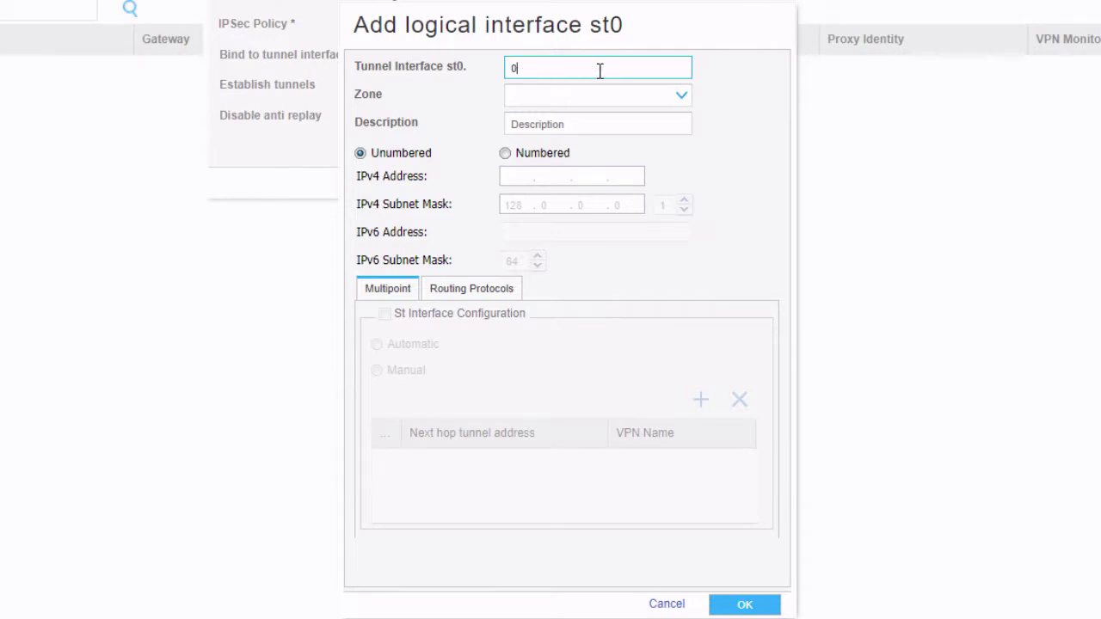
pyautogui.click(590, 101)
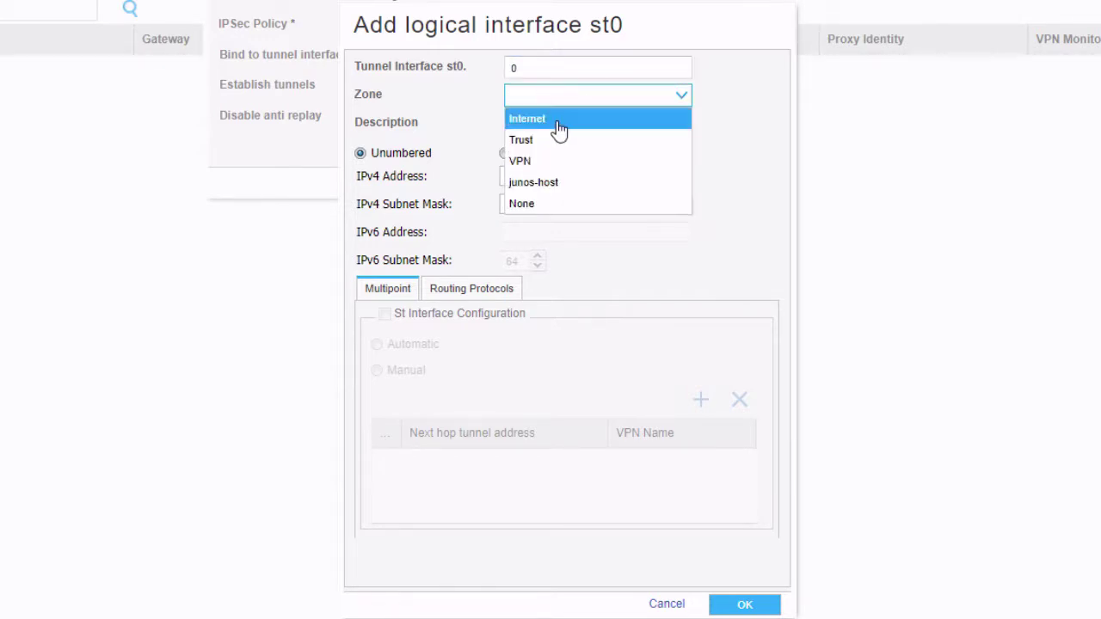
pyautogui.click(559, 129)
pyautogui.click(561, 125)
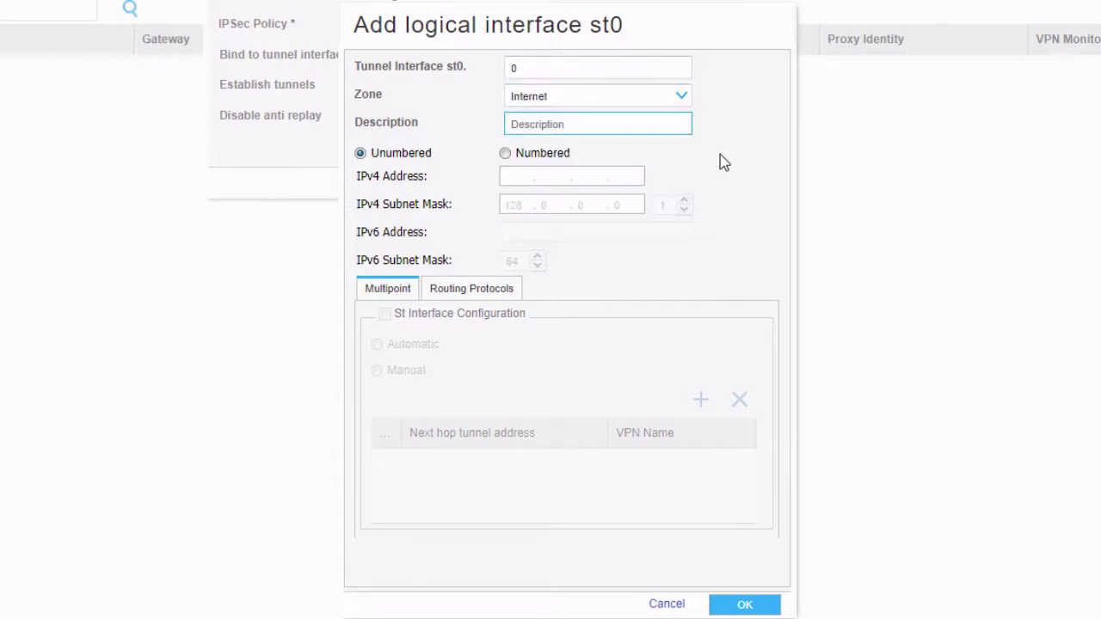
pyautogui.click(505, 153)
pyautogui.click(513, 175)
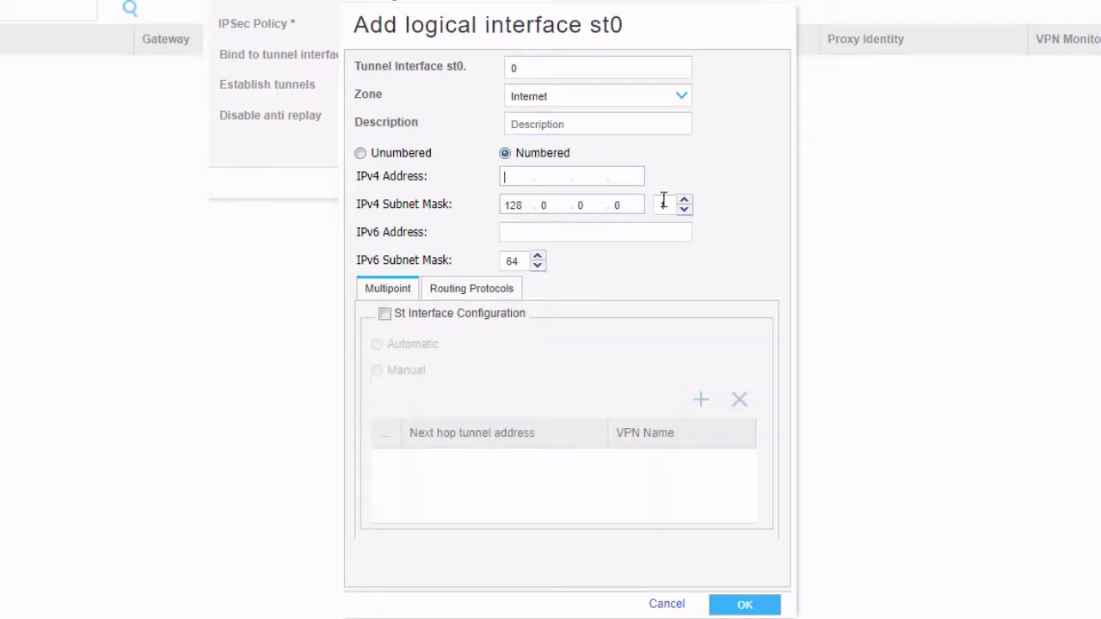
pyautogui.write('192.168.1.3')
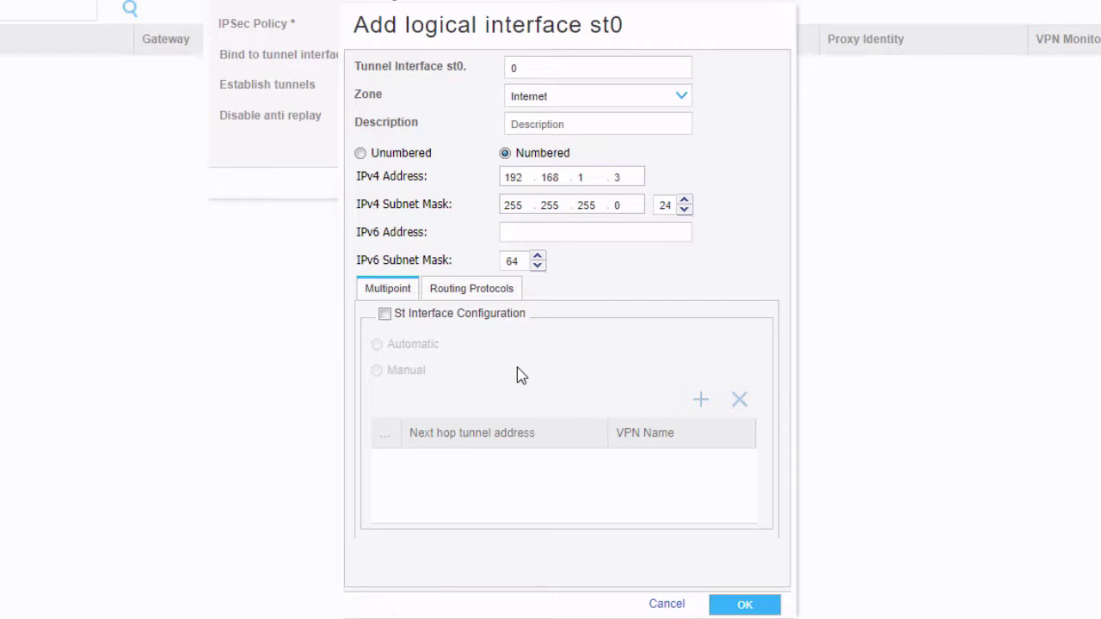
# Step: Keep next-hop tunnel addressing automatic, save st0.0, and establish tunnels immediately
pyautogui.click(385, 314)
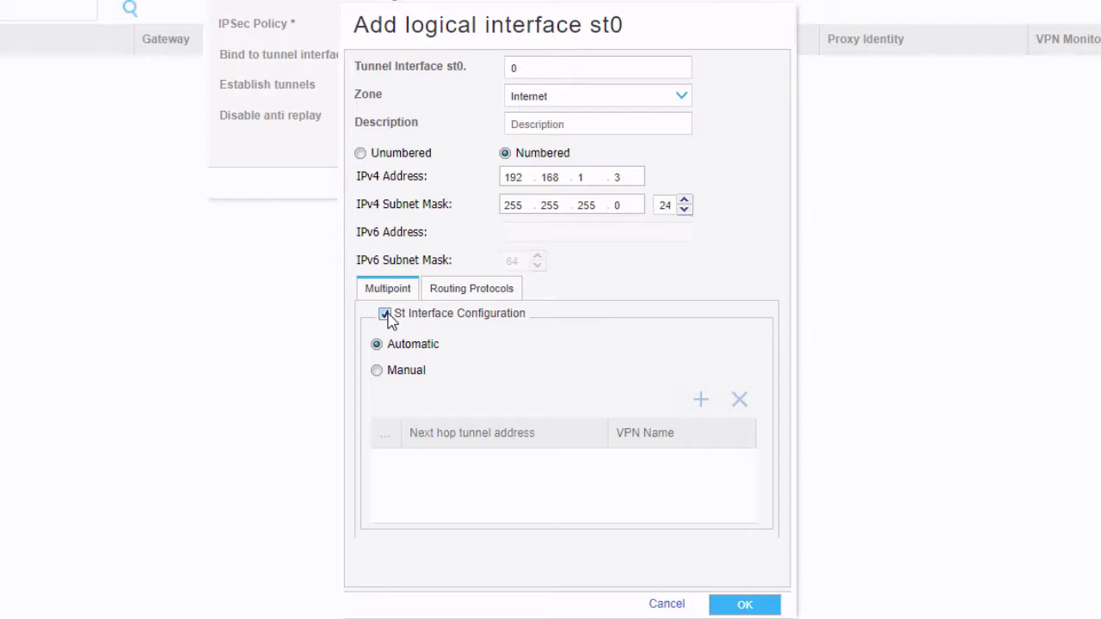
pyautogui.click(414, 378)
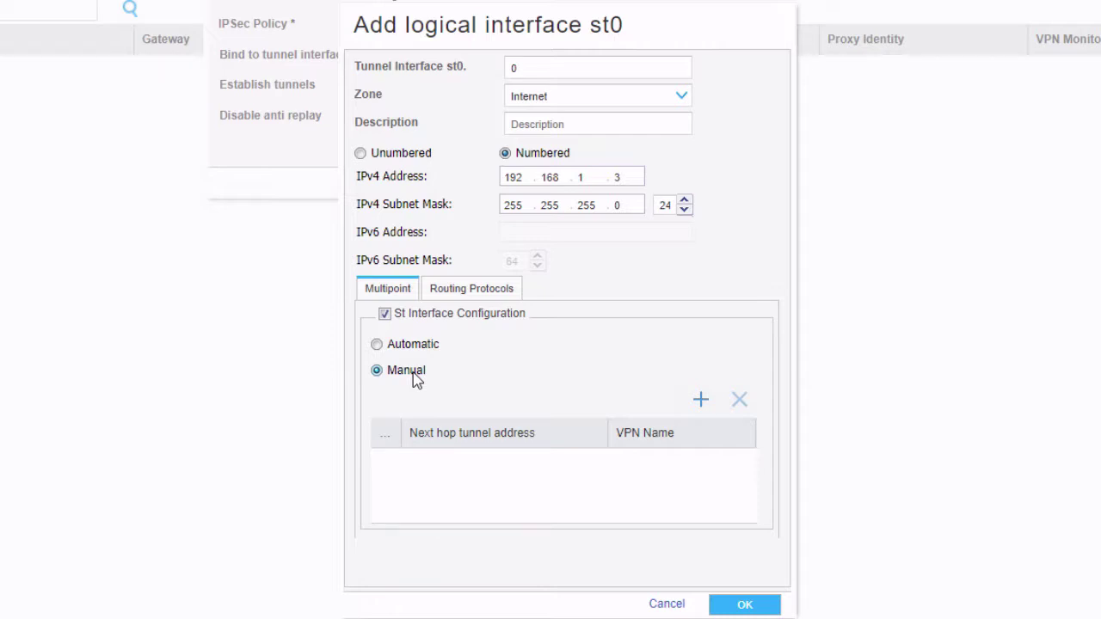
pyautogui.click(413, 345)
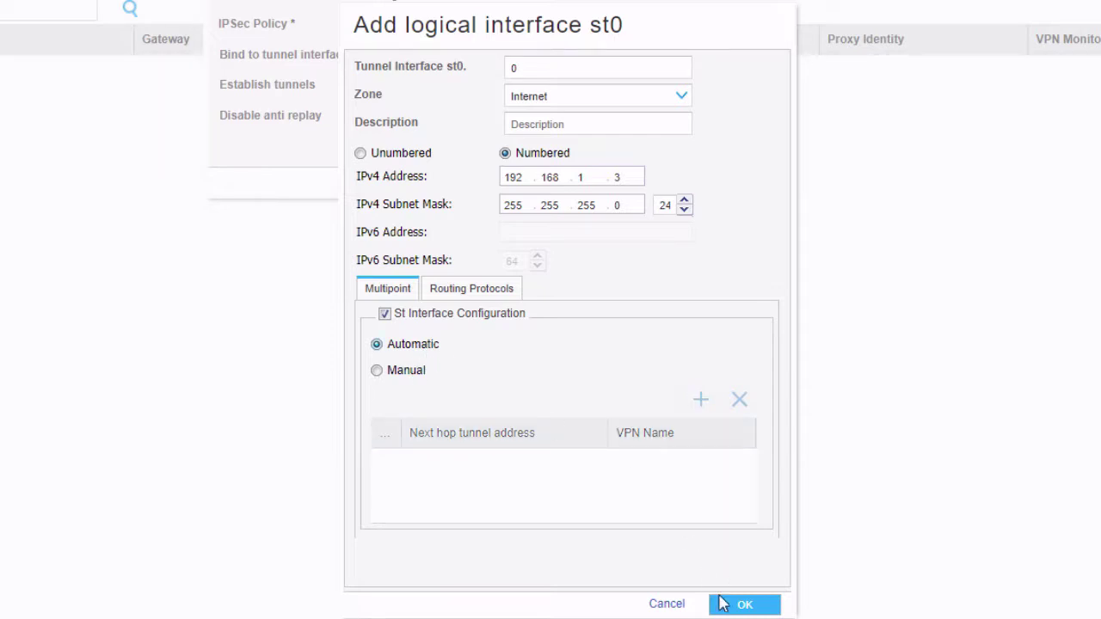
pyautogui.click(741, 604)
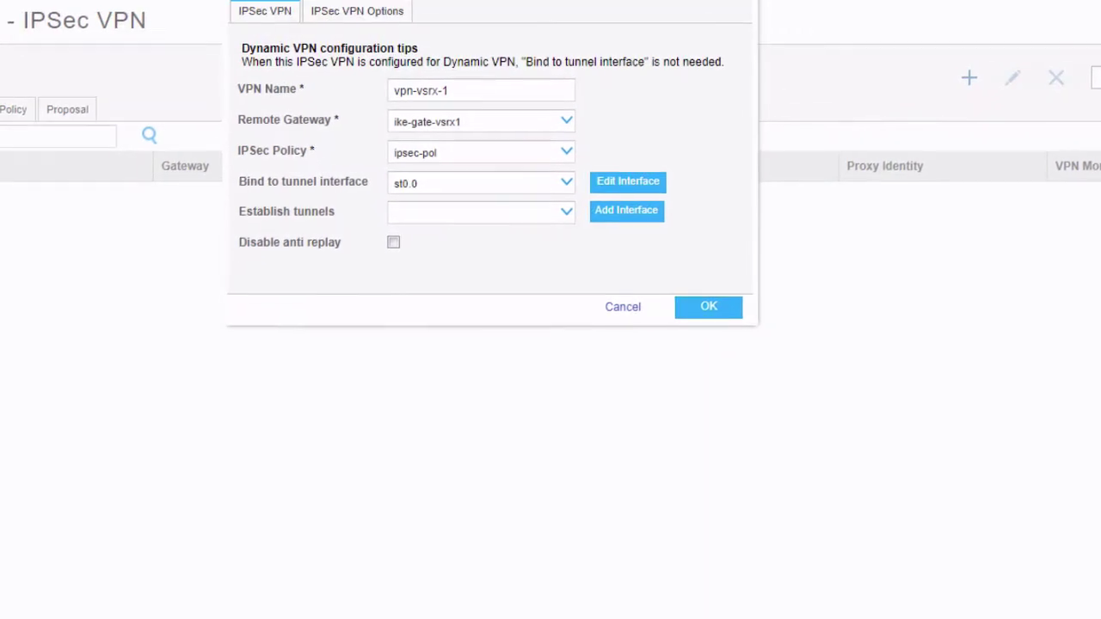
pyautogui.click(567, 215)
pyautogui.click(536, 344)
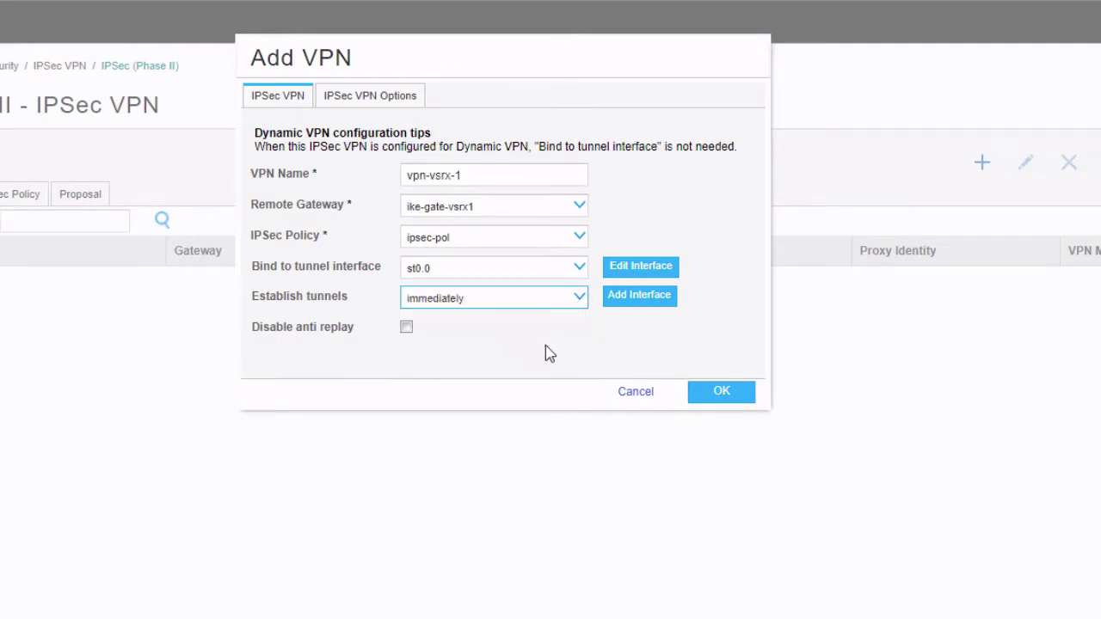
# Step: Save vpn-vsrx-1, then begin gateway ike-gate-vsrx2 with policy ike-pol
pyautogui.click(720, 395)
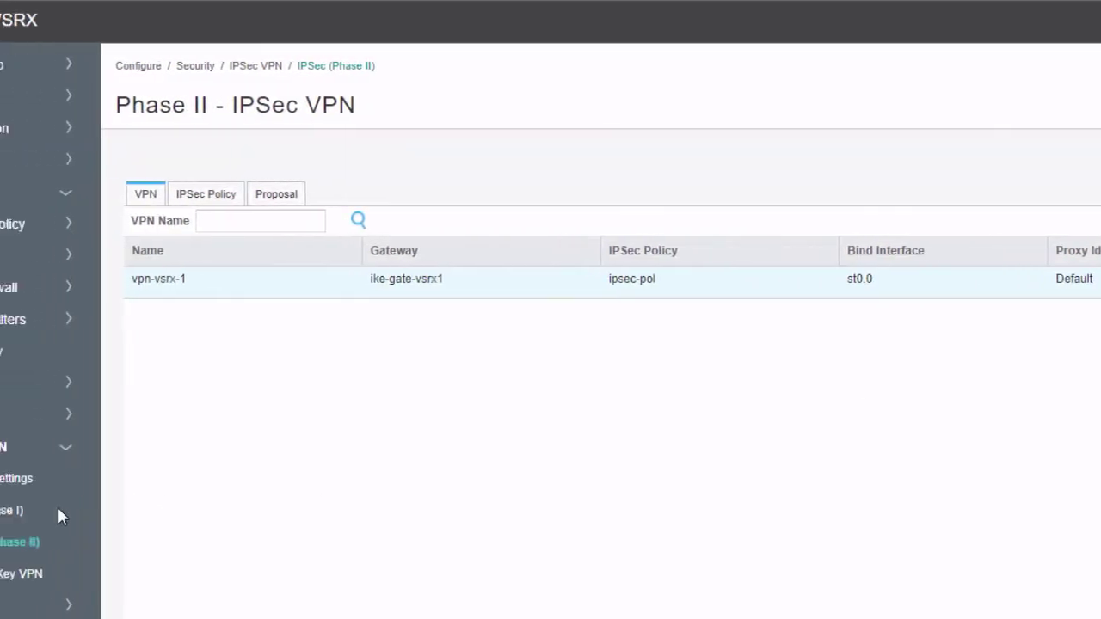
pyautogui.click(148, 511)
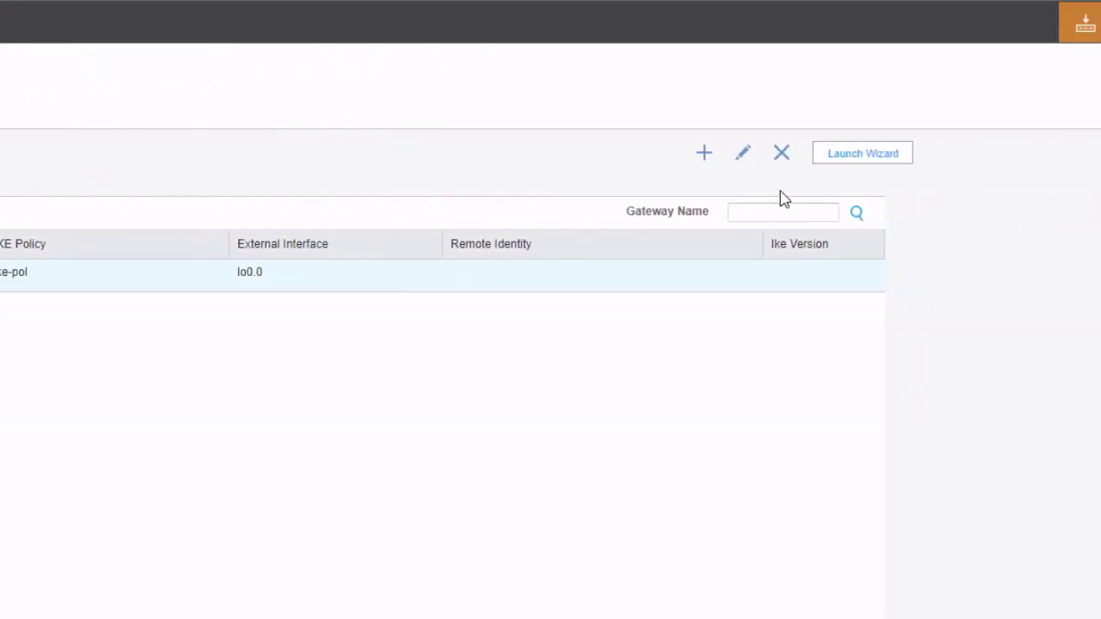
pyautogui.click(1045, 152)
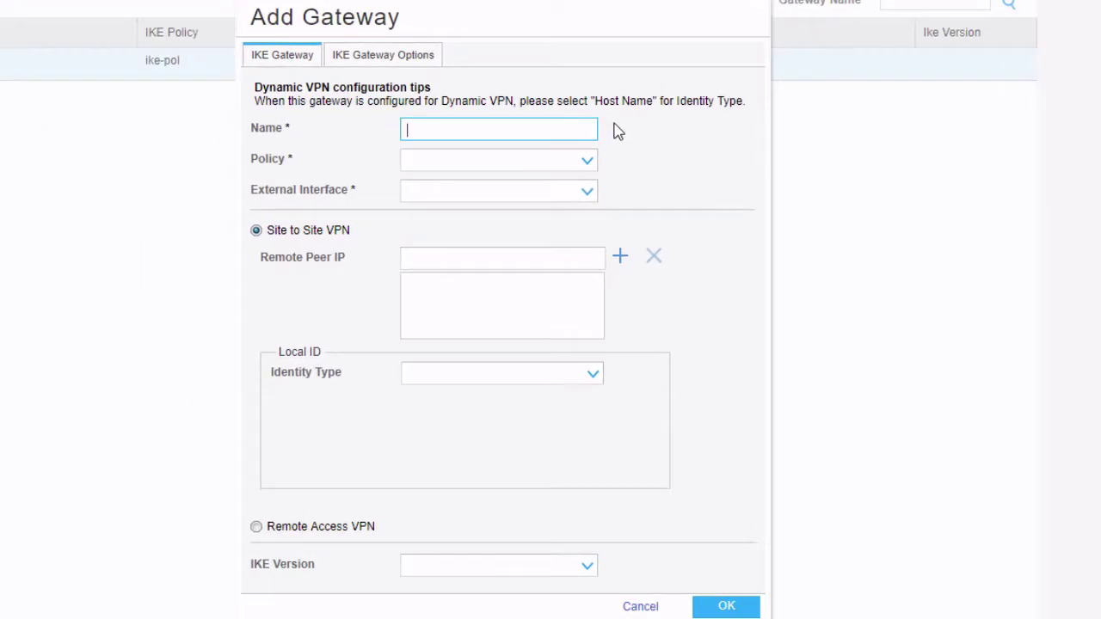
pyautogui.write('iek')
pyautogui.write('ke-gate-vsrx2')
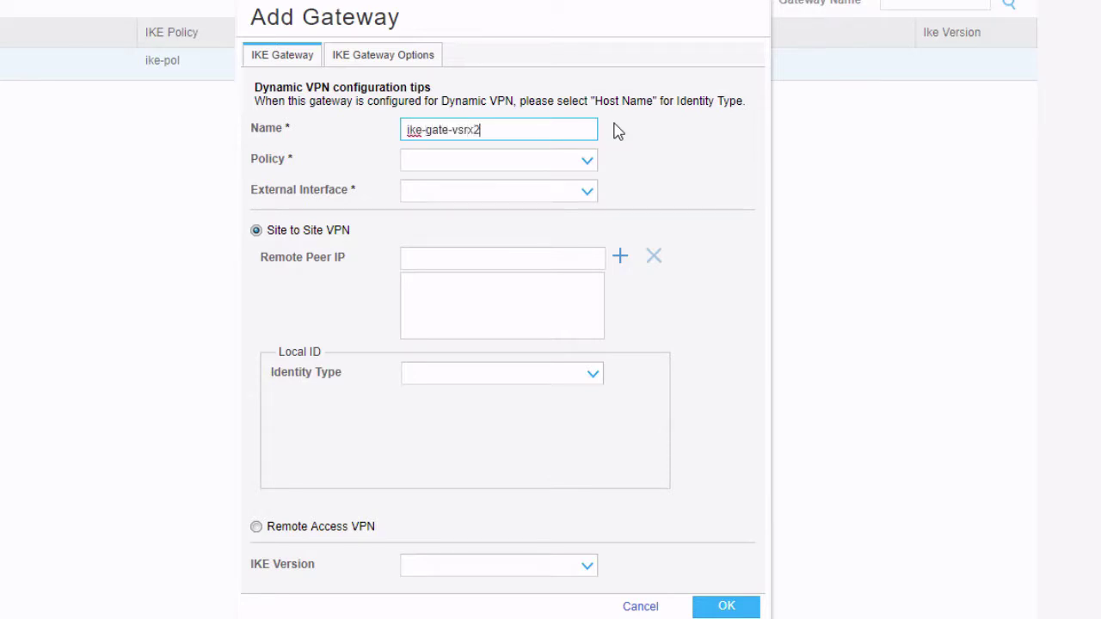
pyautogui.click(587, 162)
pyautogui.click(528, 191)
# Step: Set external interface lo0.0, add remote peer 10.12.12.2, and save the gateway
pyautogui.click(531, 191)
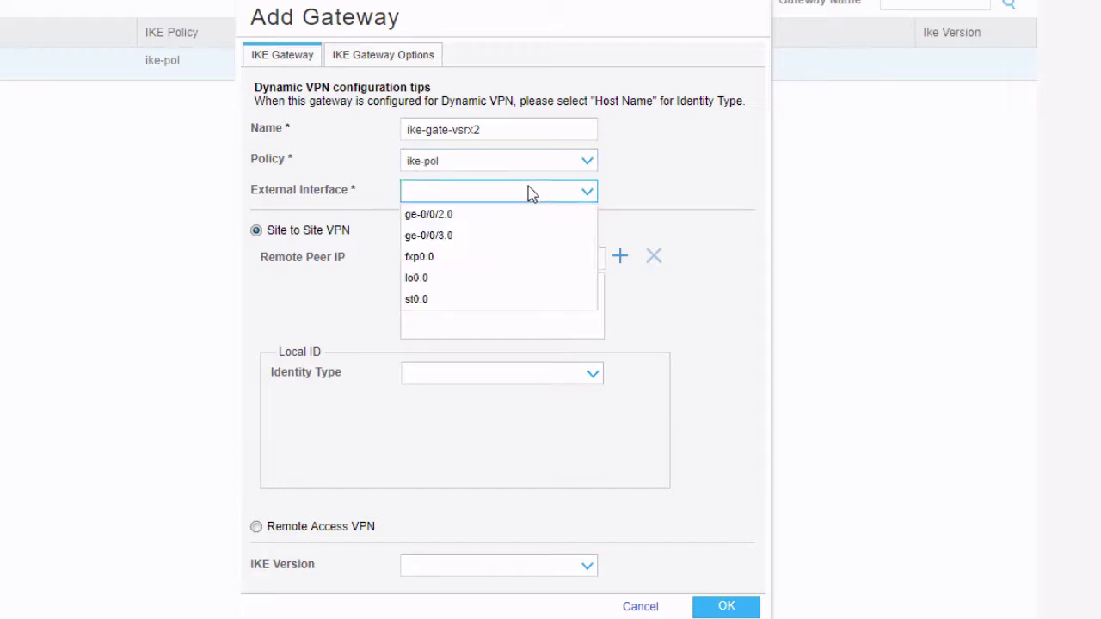
pyautogui.click(460, 278)
pyautogui.click(469, 257)
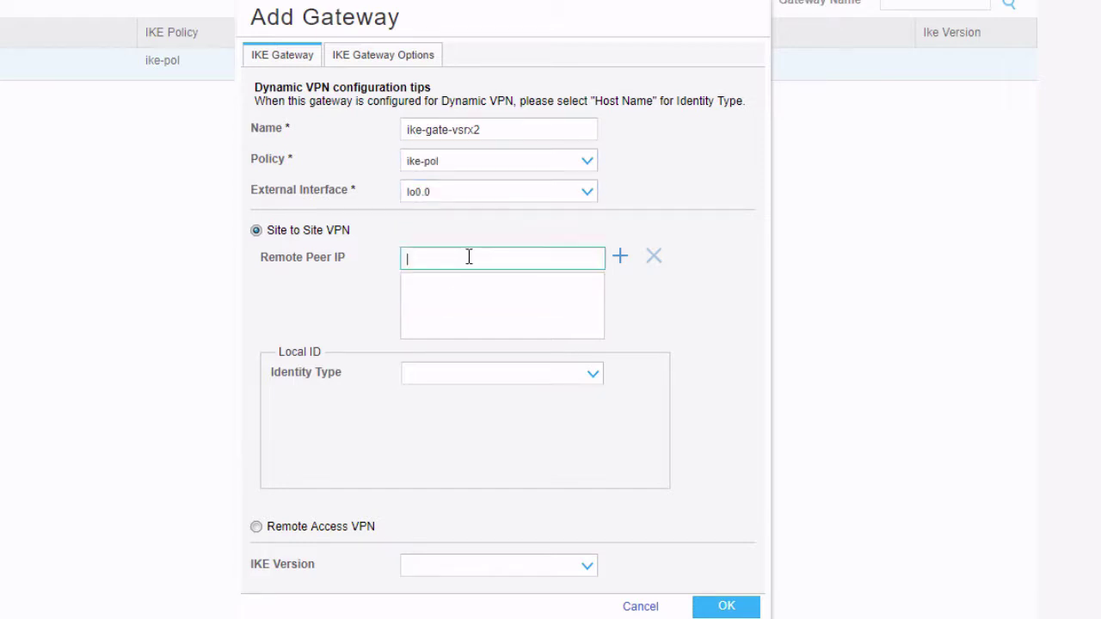
pyautogui.write('10.12.12.2')
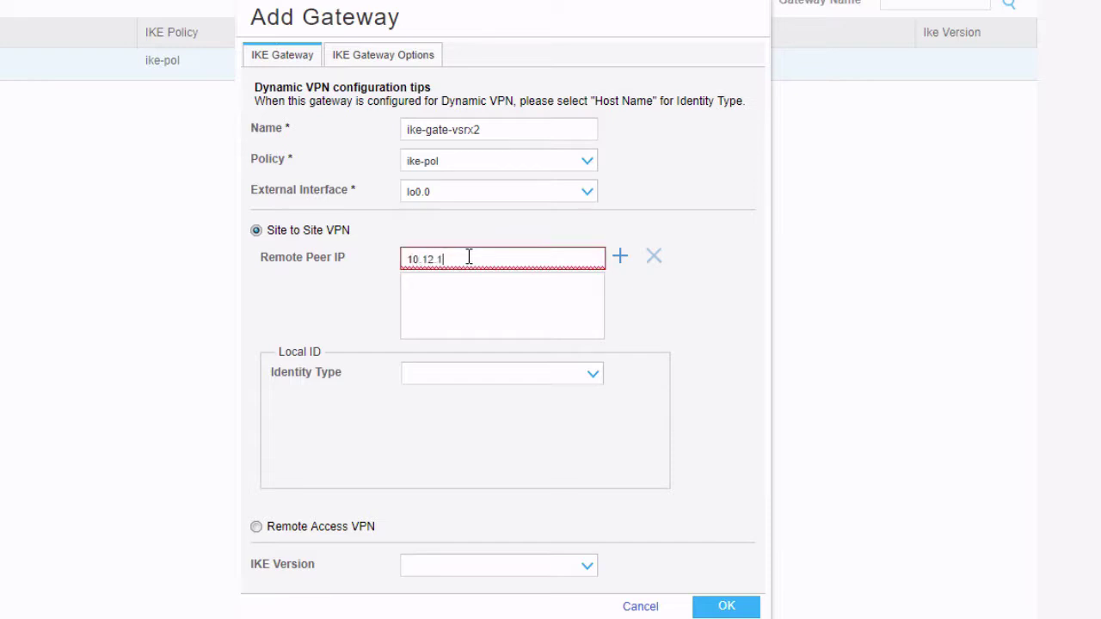
pyautogui.click(623, 258)
pyautogui.click(722, 605)
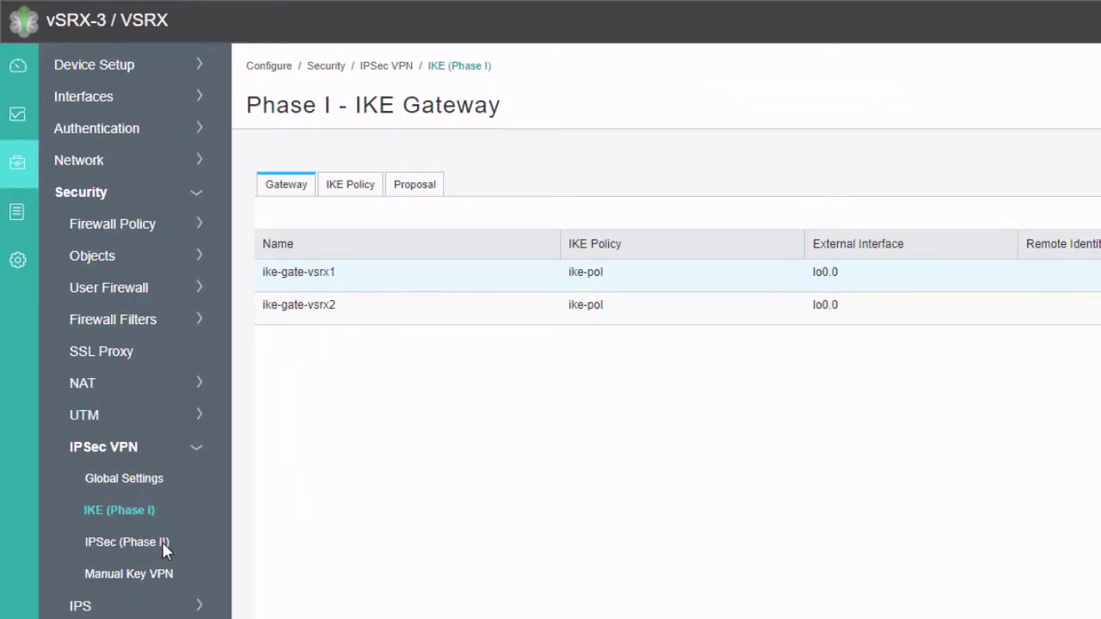
# Step: Save VPN vpn-vsrx-2 with ike-gate-vsrx2, ipsec-pol, st0.0 and immediate tunnel establishment
pyautogui.click(16, 488)
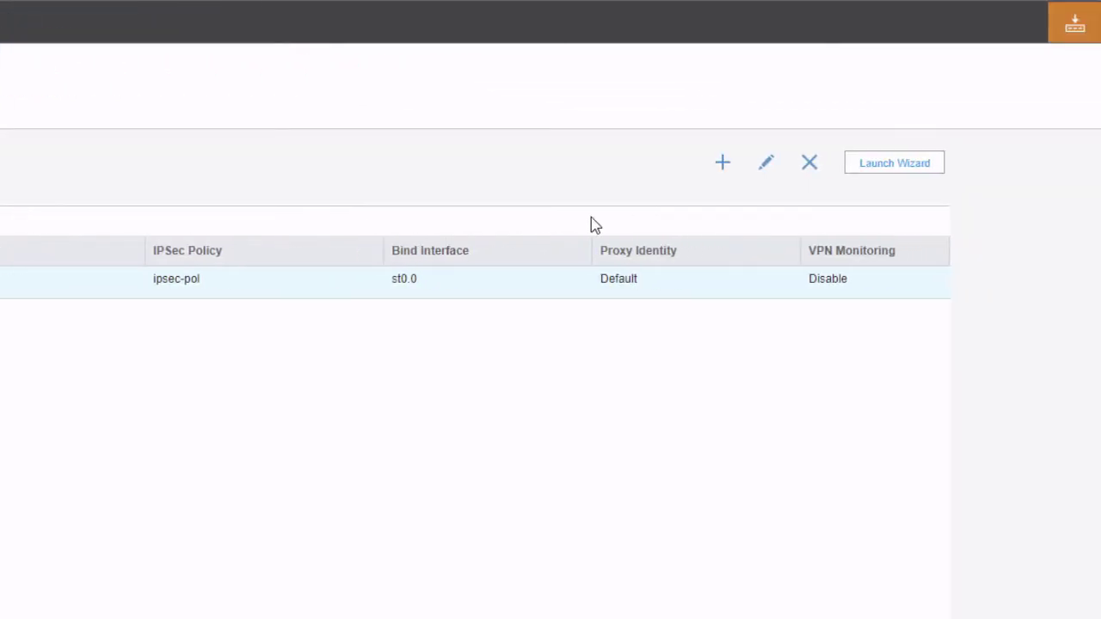
pyautogui.click(779, 165)
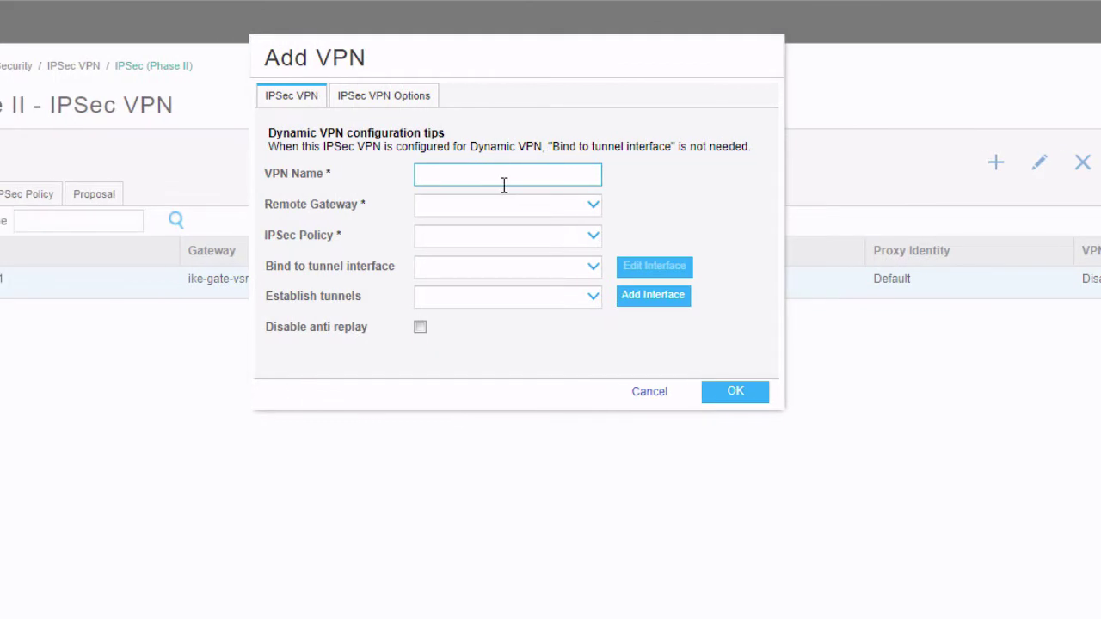
pyautogui.write('vpn-vsrx-2')
pyautogui.click(502, 205)
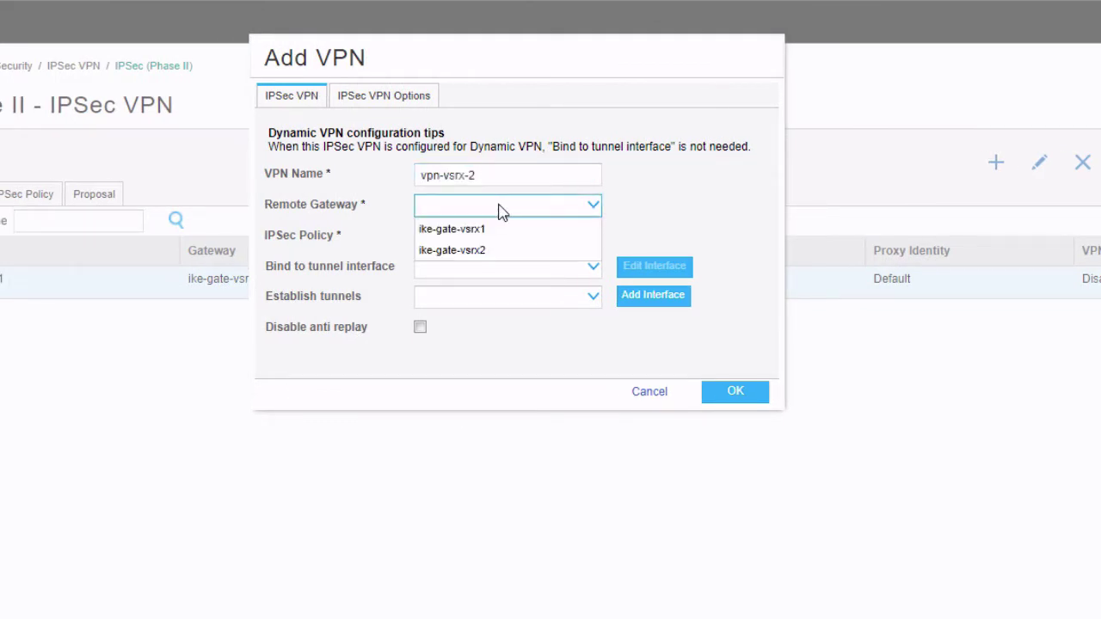
pyautogui.click(484, 250)
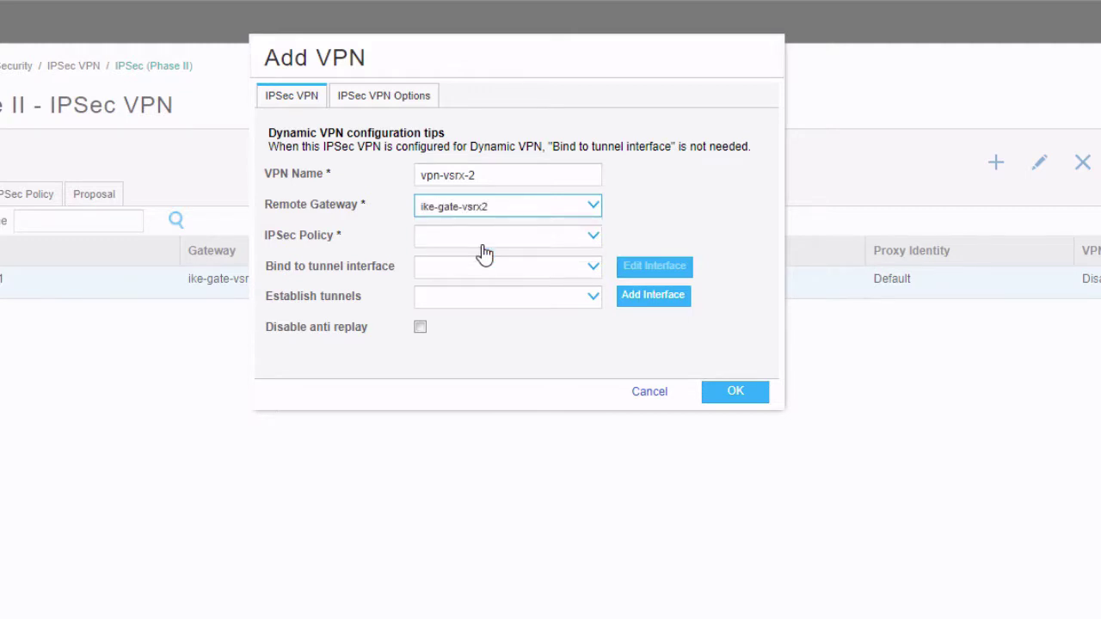
pyautogui.click(488, 242)
pyautogui.click(467, 263)
pyautogui.click(497, 272)
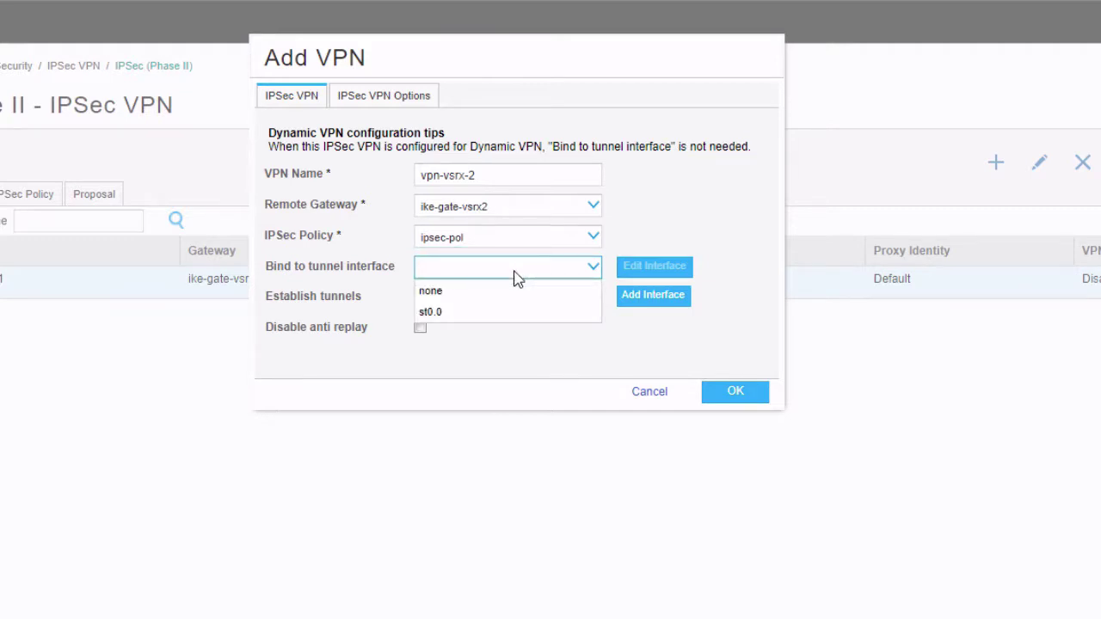
pyautogui.click(484, 317)
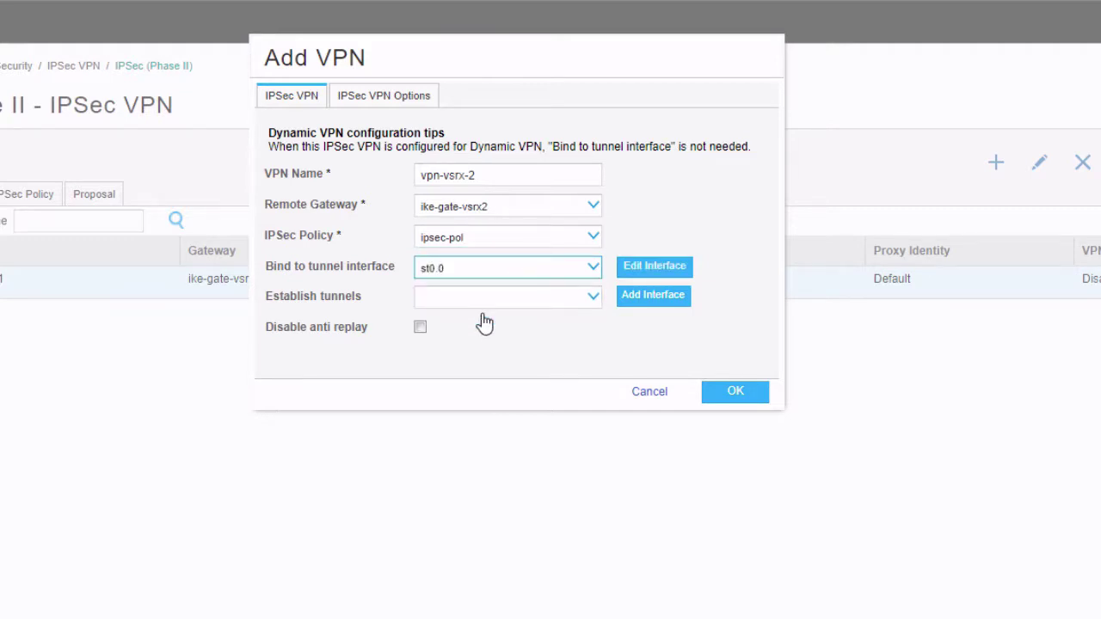
pyautogui.click(503, 301)
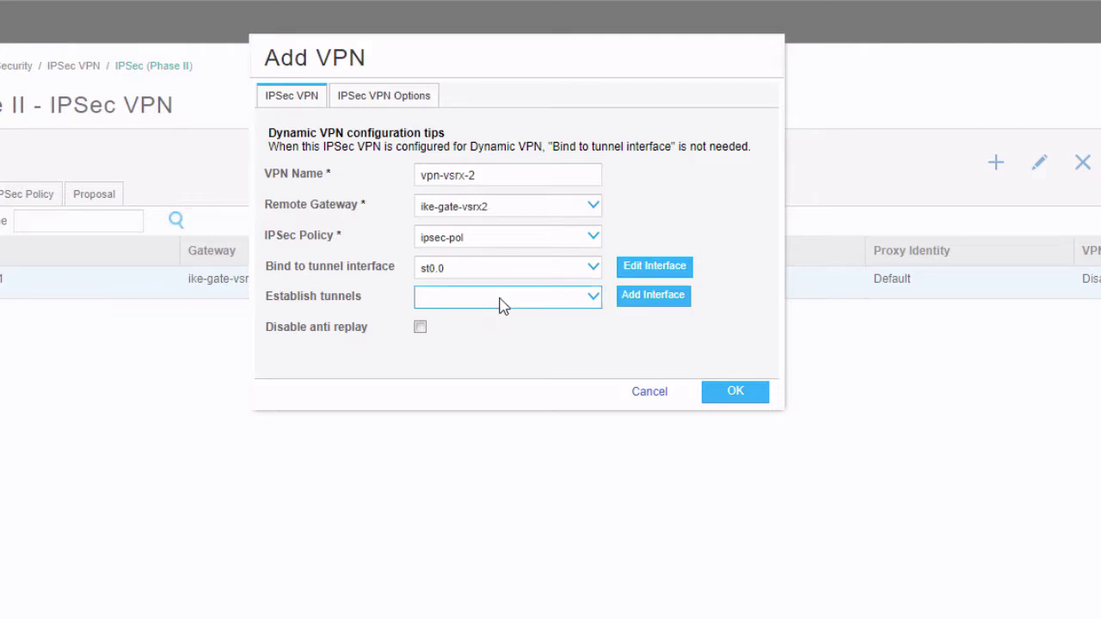
pyautogui.click(486, 344)
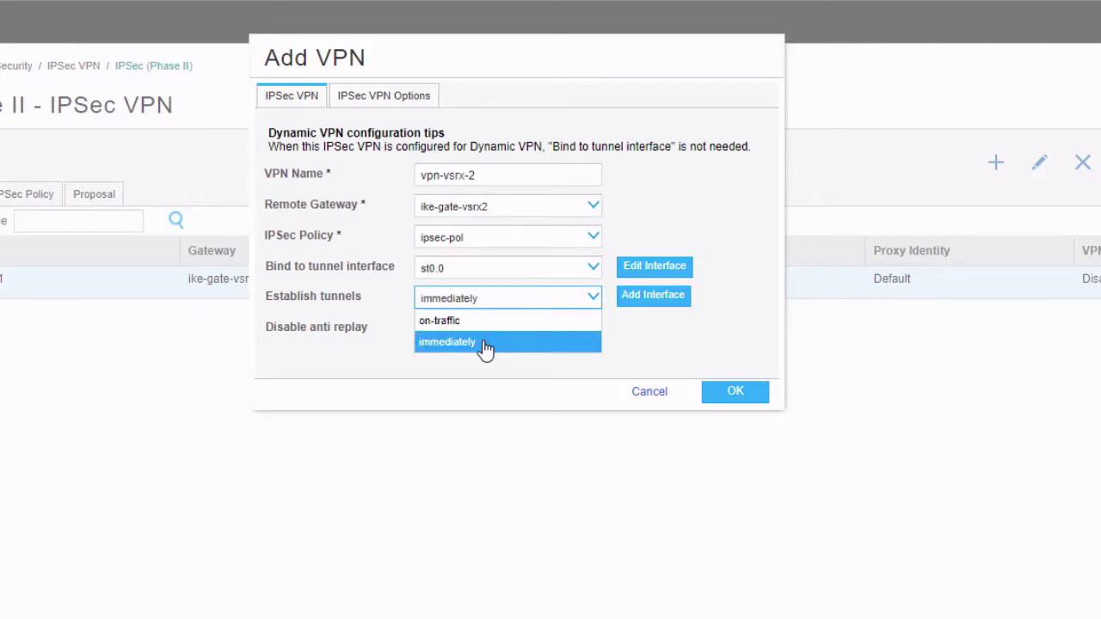
pyautogui.click(733, 391)
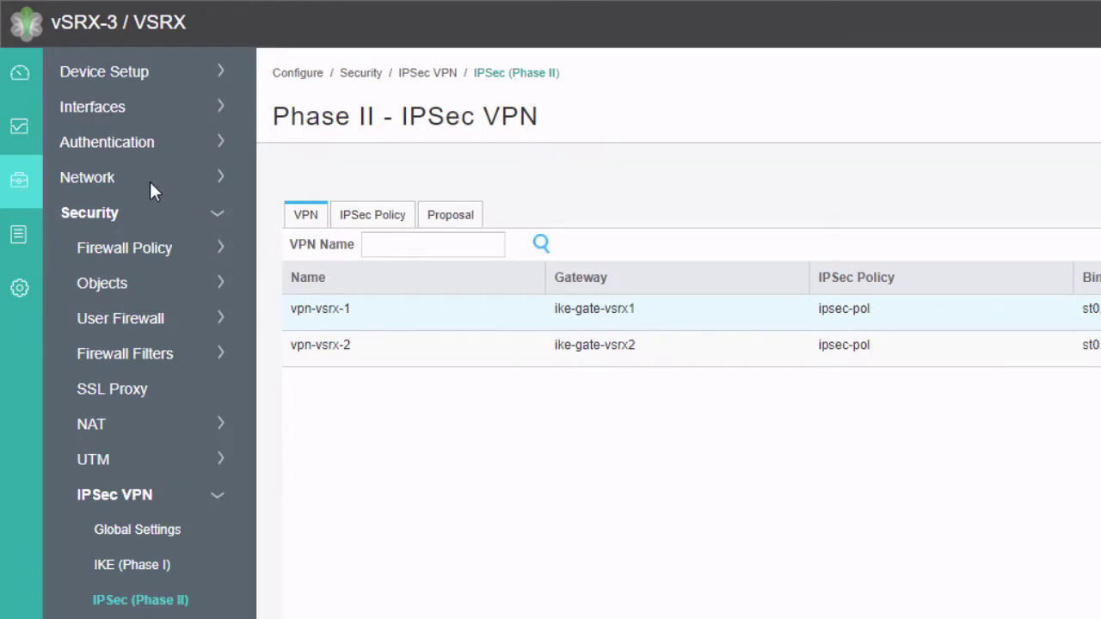
# Step: Start a static route with destination 172.25.11.0/24
pyautogui.click(94, 178)
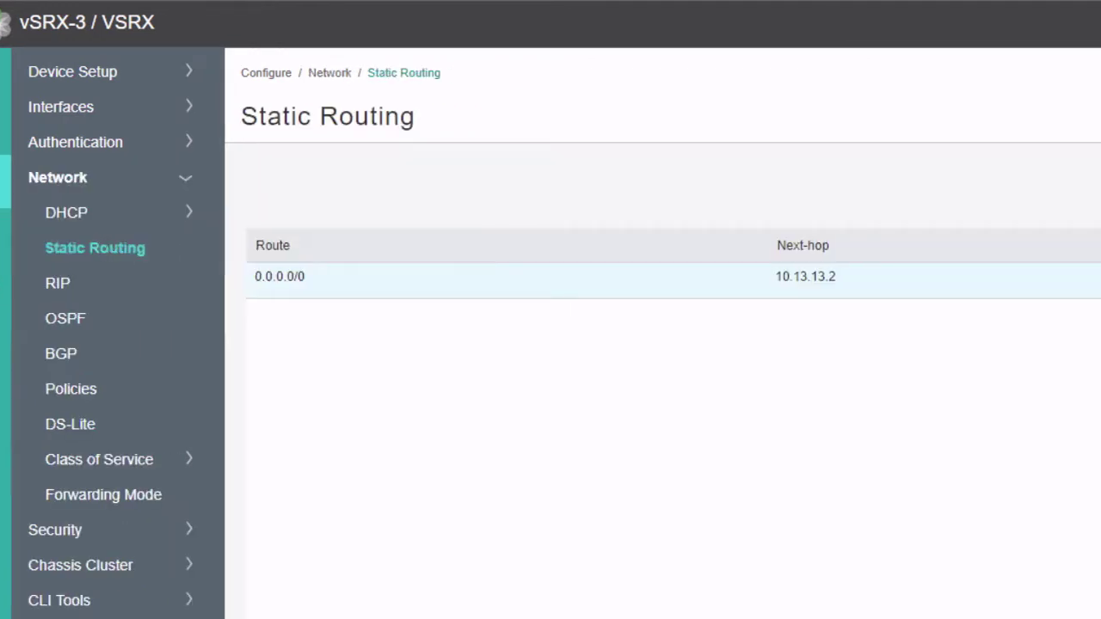
pyautogui.click(899, 191)
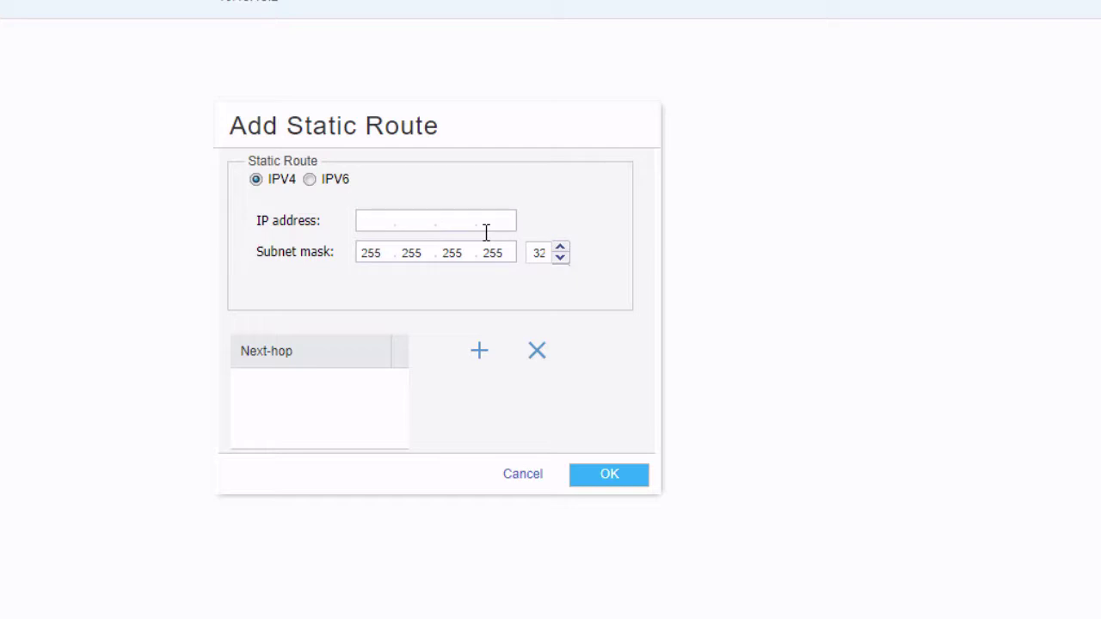
pyautogui.write('172.25.11.0')
pyautogui.doubleClick(532, 251)
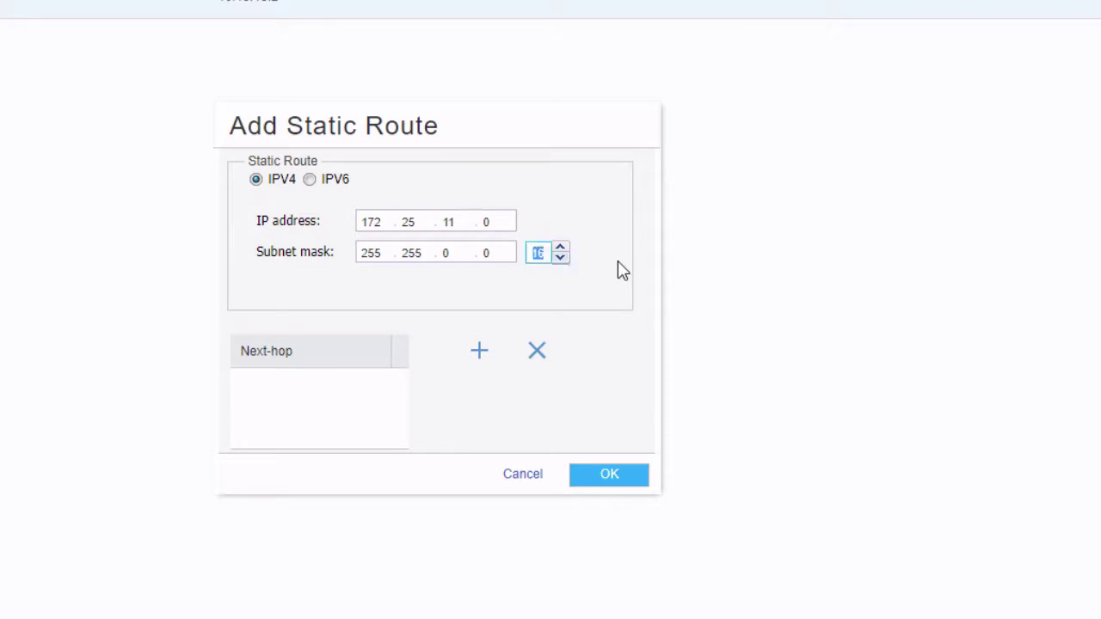
pyautogui.write('24')
pyautogui.click(456, 406)
# Step: Add next hop 192.168.1.1 to the route and save it
pyautogui.click(479, 352)
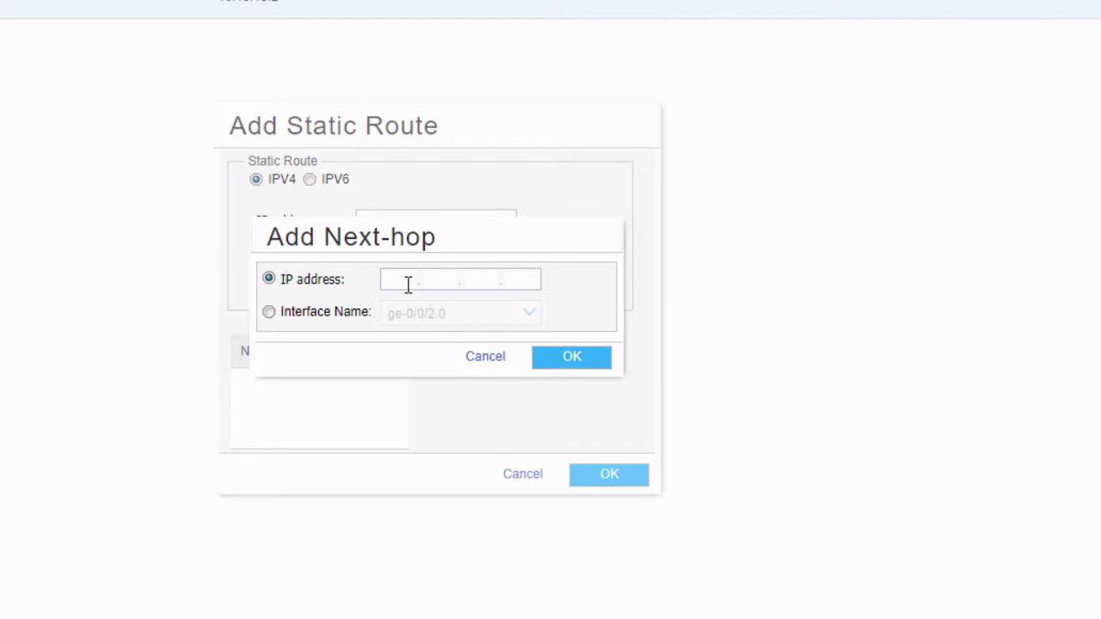
pyautogui.click(348, 317)
pyautogui.click(530, 313)
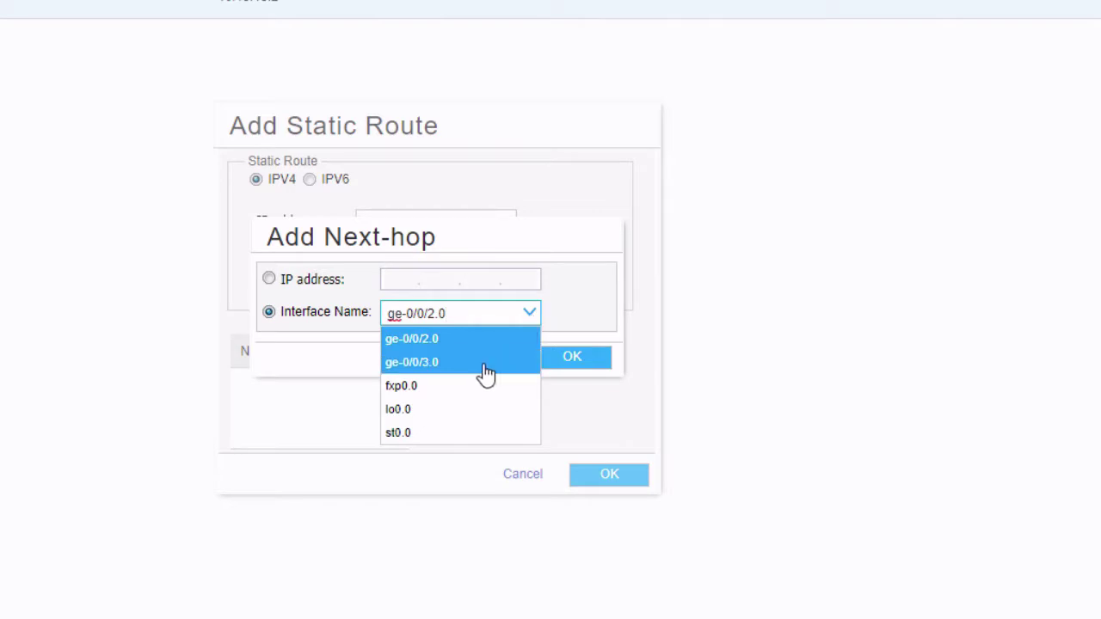
pyautogui.click(421, 433)
pyautogui.click(290, 281)
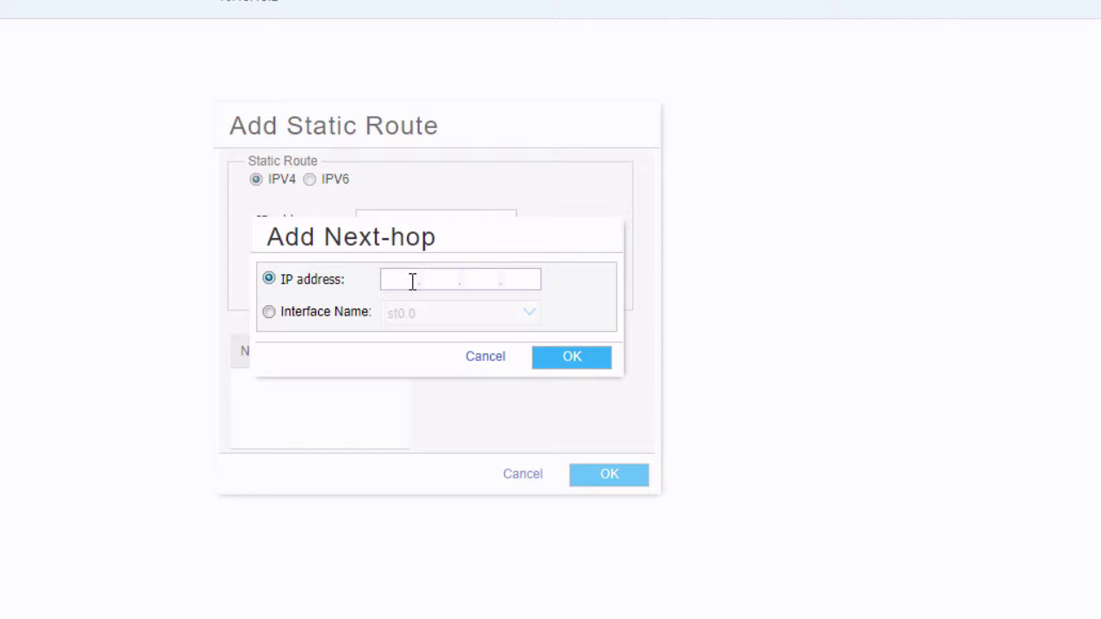
pyautogui.write('92.168.1.')
pyautogui.click(551, 358)
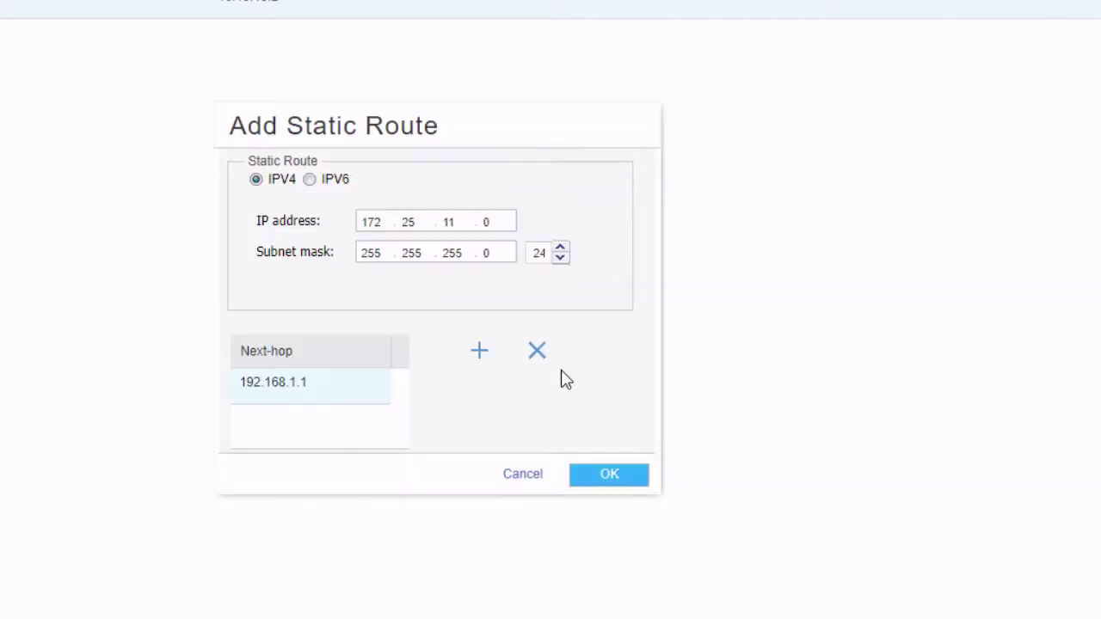
pyautogui.click(620, 478)
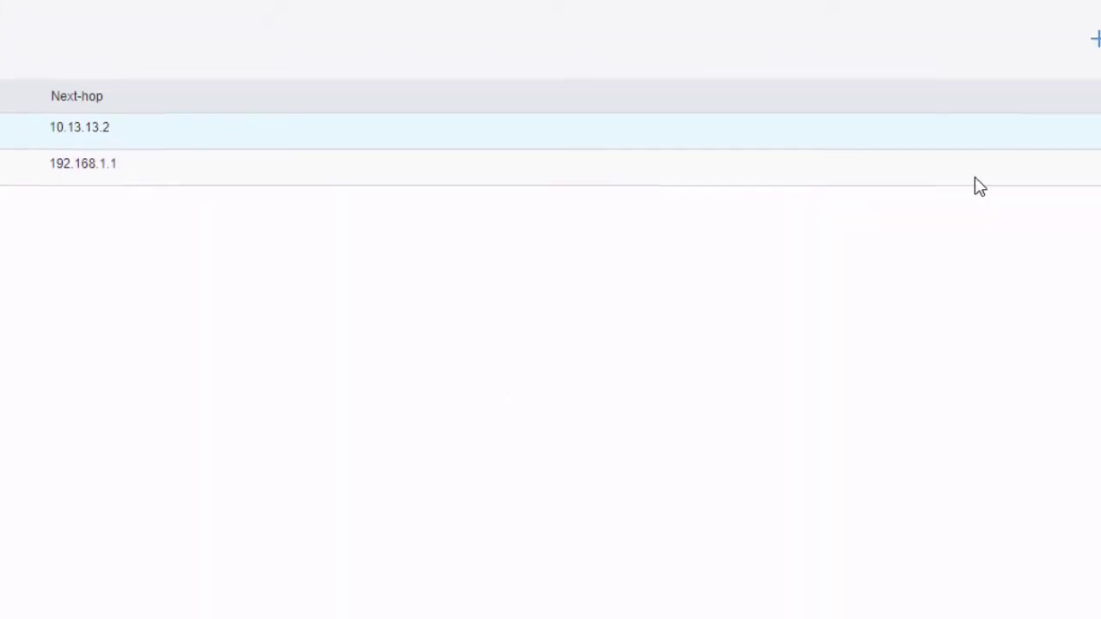
# Step: Save a static route to 10.5.5.0/24 via next hop 192.168.1.2 and dismiss validation
pyautogui.click(929, 168)
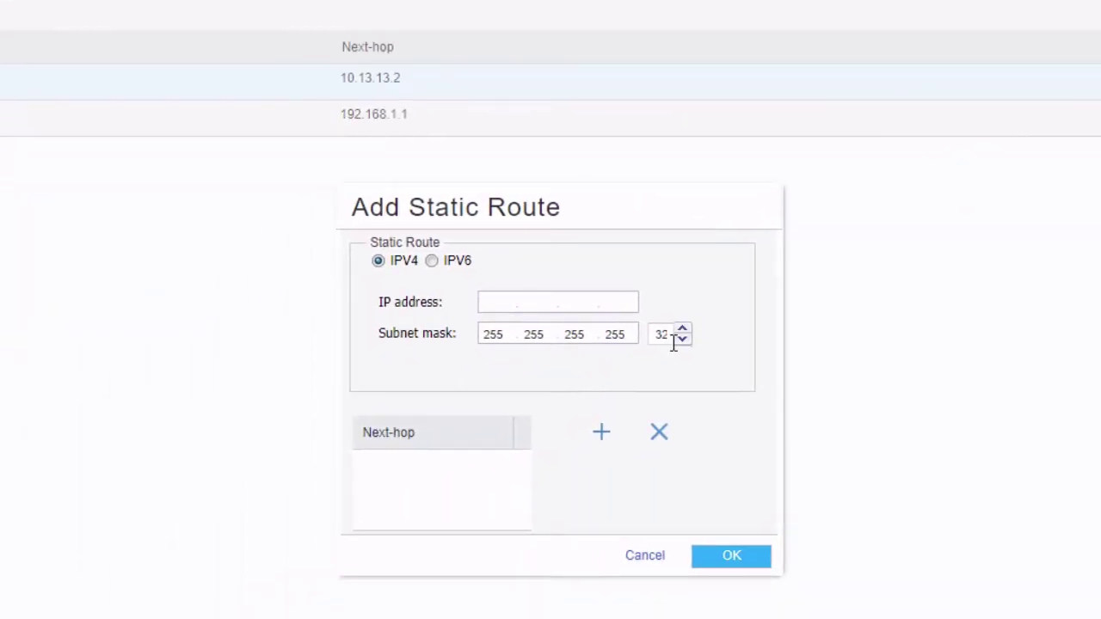
pyautogui.write('10.5.5.0')
pyautogui.doubleClick(669, 339)
pyautogui.write('24')
pyautogui.click(601, 433)
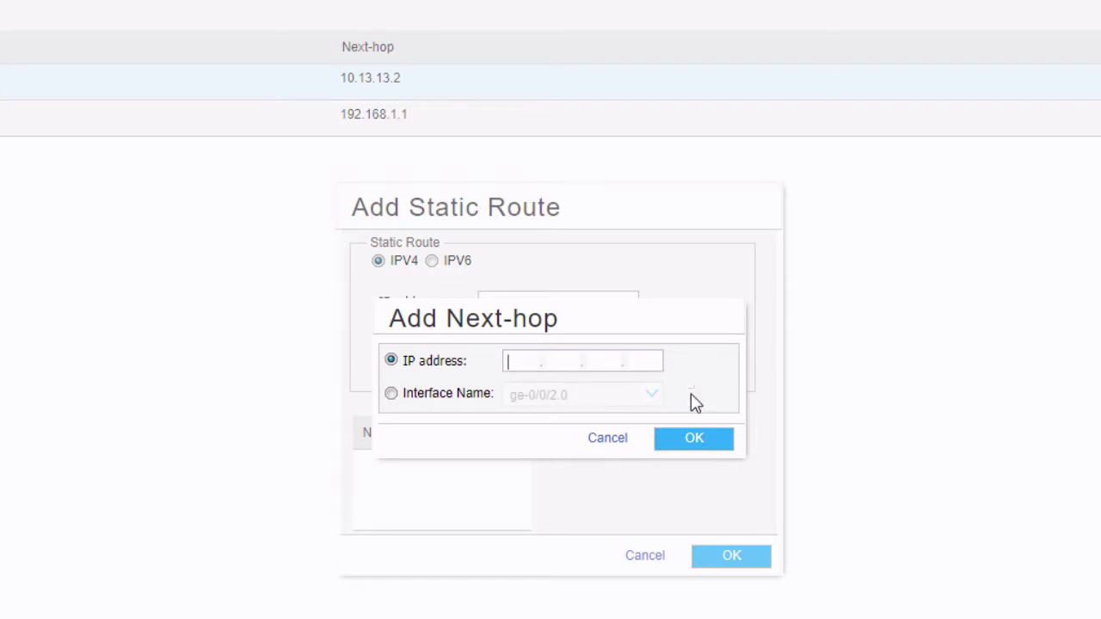
pyautogui.write('192.168')
pyautogui.hotkey('shift', 'Tab')
pyautogui.write('2')
pyautogui.click(688, 440)
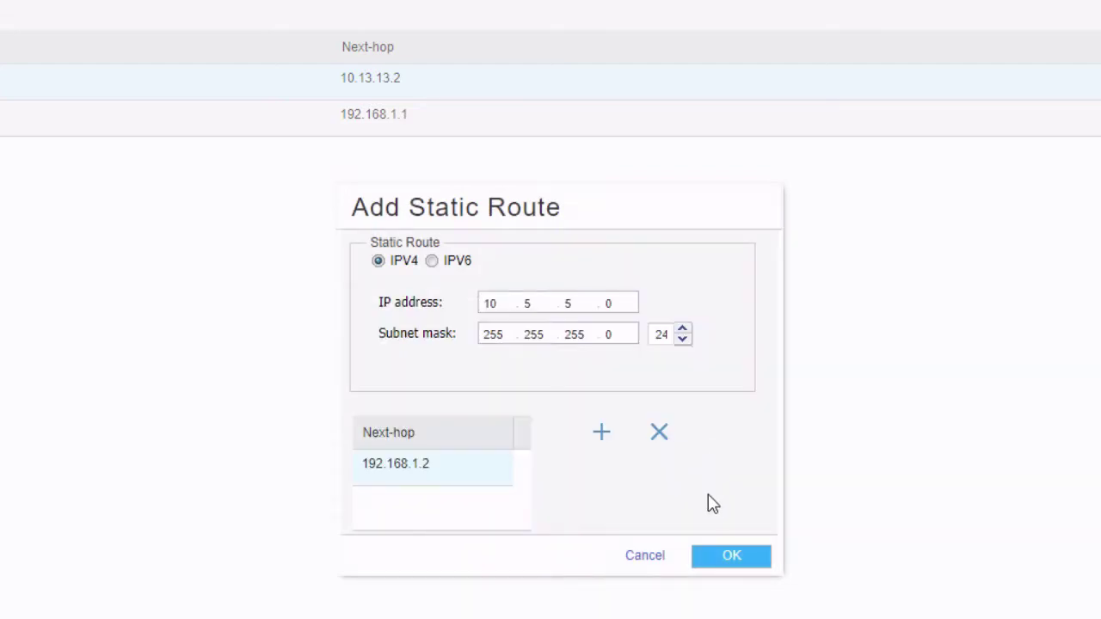
pyautogui.click(711, 558)
pyautogui.click(709, 383)
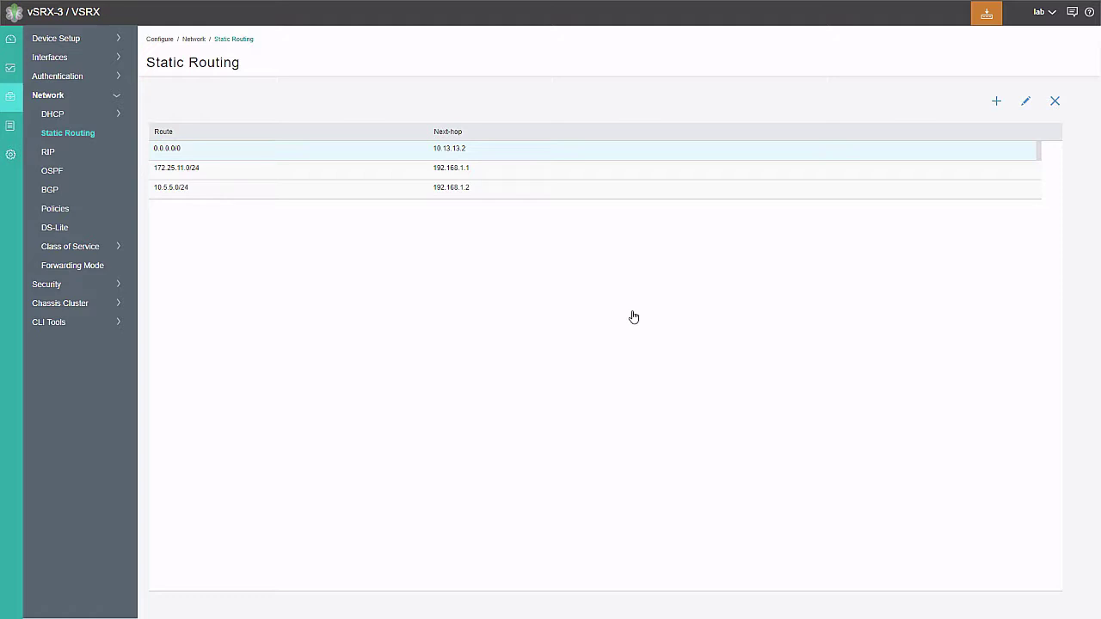
pyautogui.click(991, 17)
# Step: Commit vSRX-3's configuration, then go to vSRX-1's IKE Policy list
pyautogui.click(994, 41)
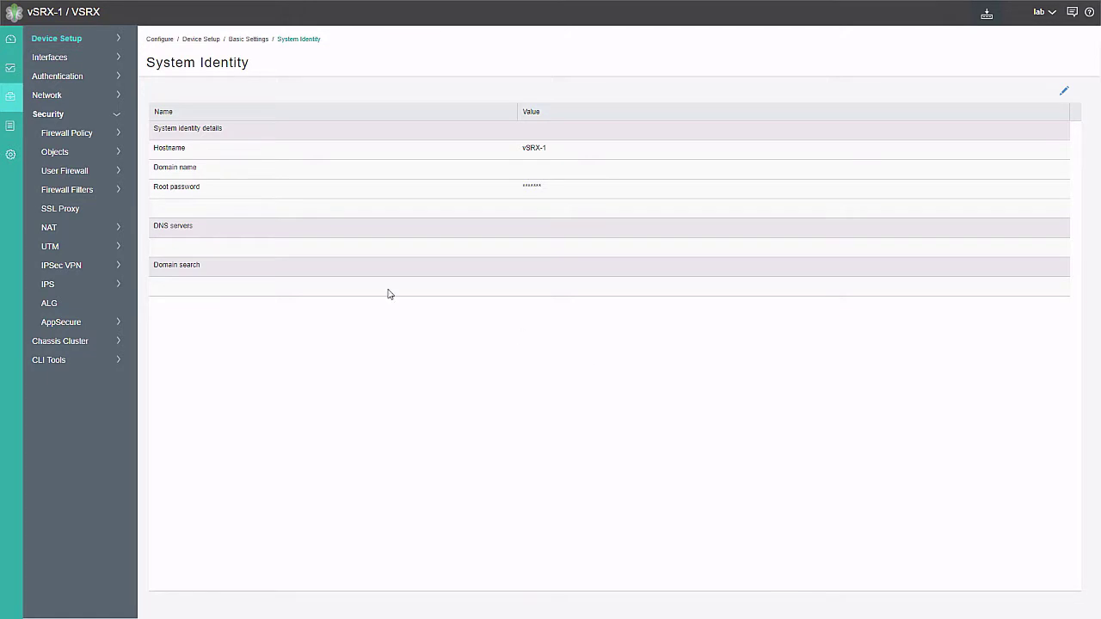
pyautogui.click(70, 267)
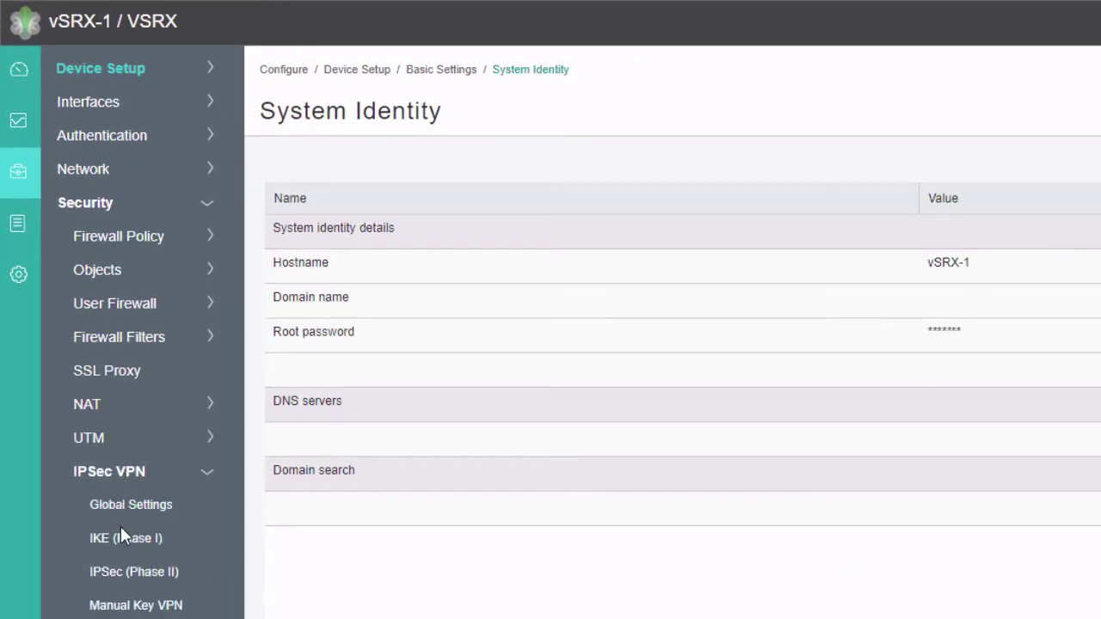
pyautogui.click(121, 532)
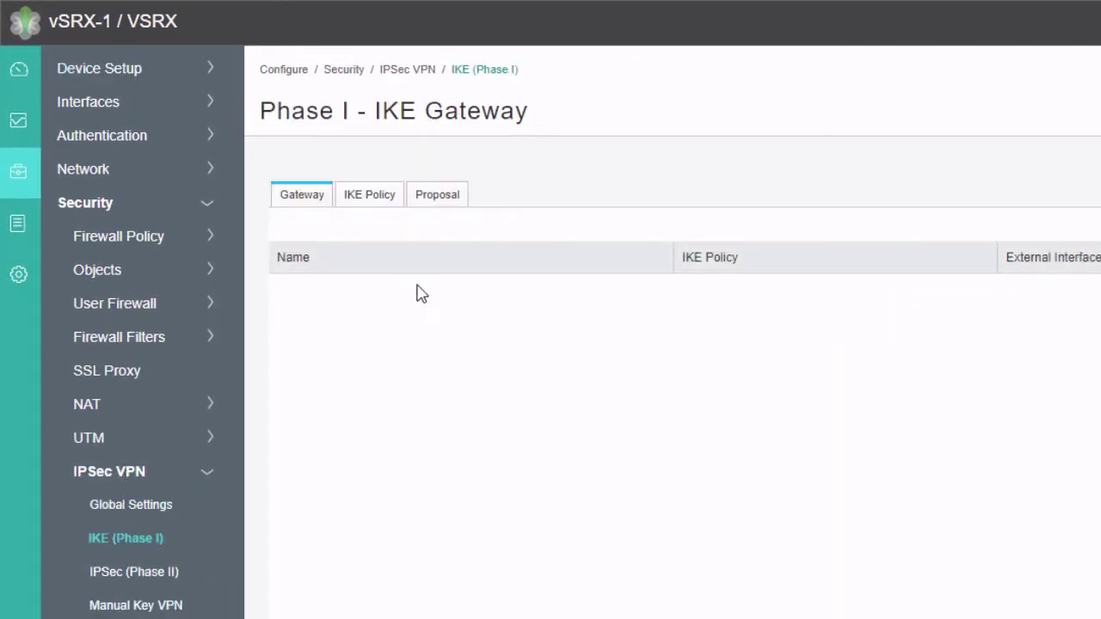
pyautogui.click(371, 198)
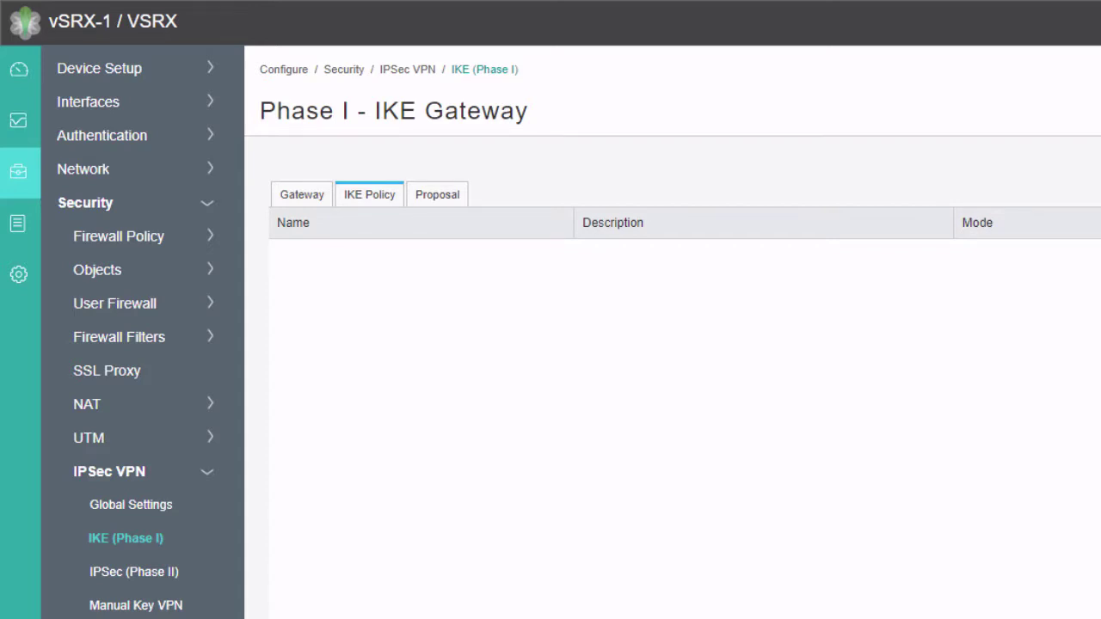
# Step: Save IKE policy ike-pol in main mode with basic proposal and an ASCII pre-shared key
pyautogui.click(749, 169)
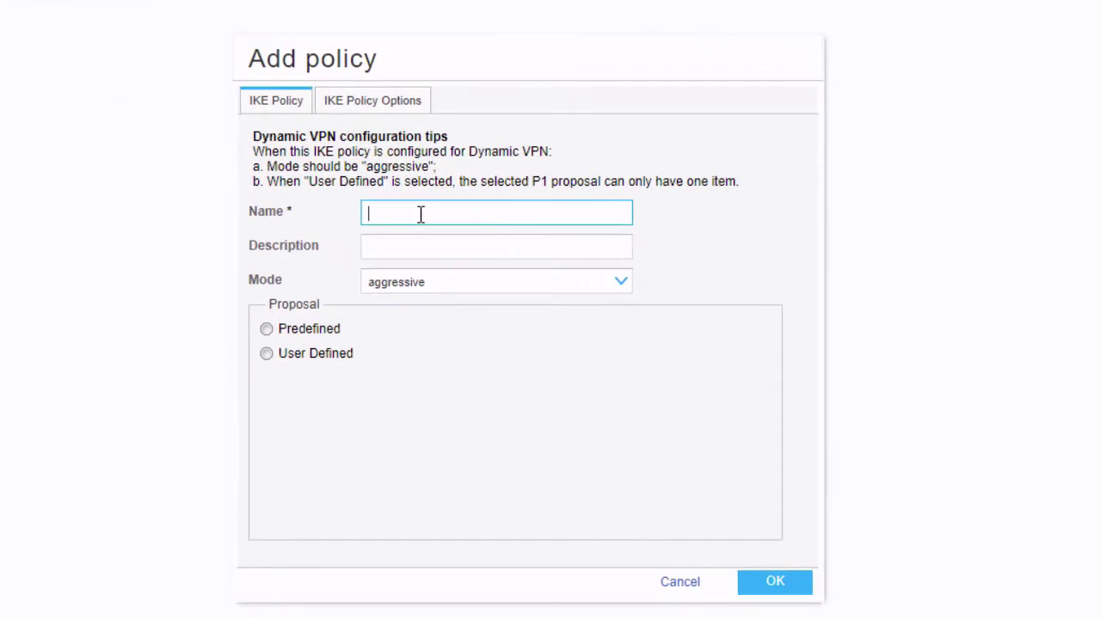
pyautogui.write('ike-pol')
pyautogui.click(474, 284)
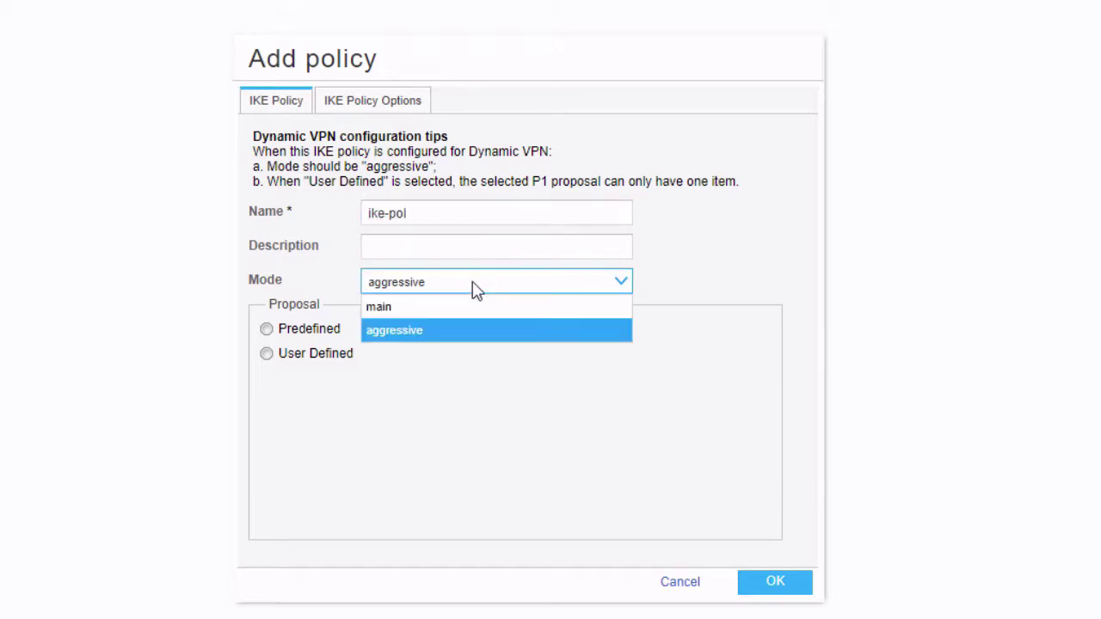
pyautogui.click(453, 307)
pyautogui.click(311, 334)
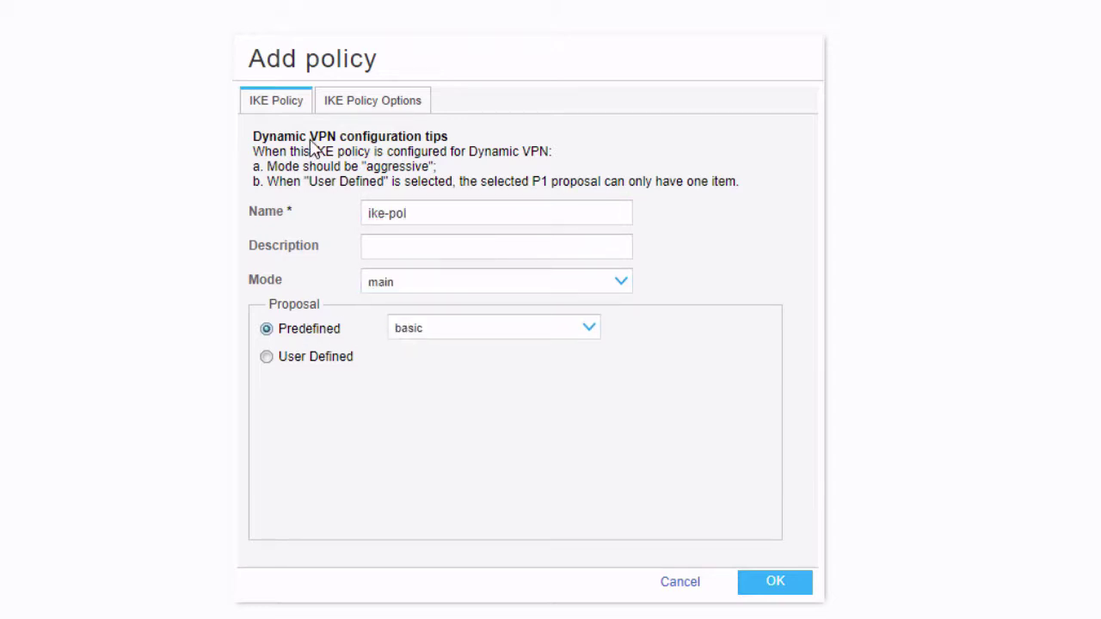
pyautogui.click(353, 103)
pyautogui.click(598, 225)
pyautogui.write('junipe')
pyautogui.click(776, 582)
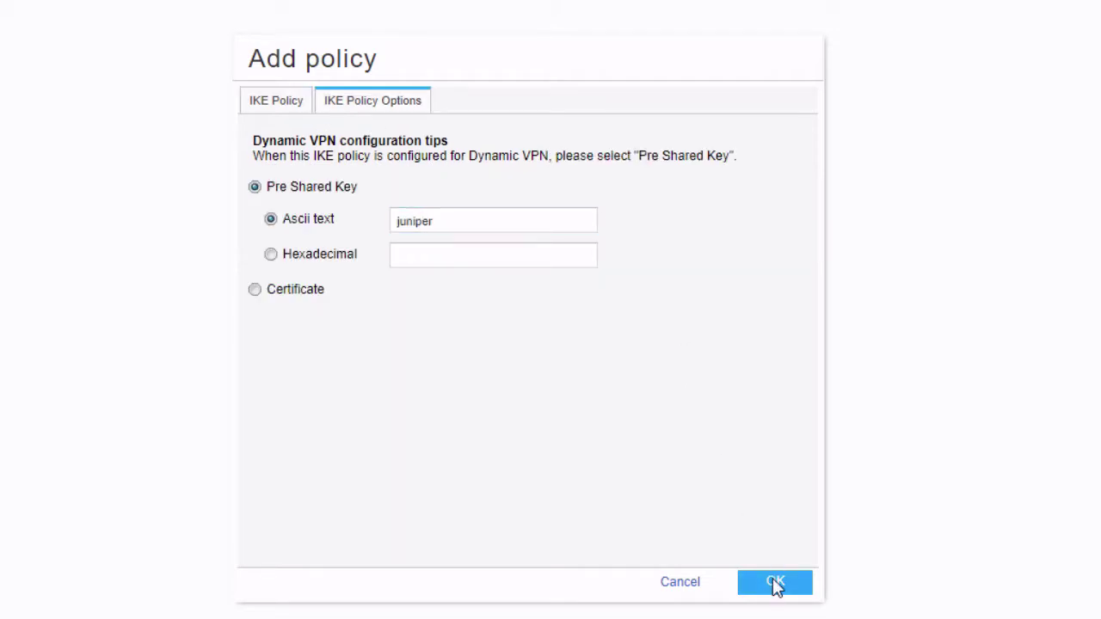
pyautogui.click(197, 144)
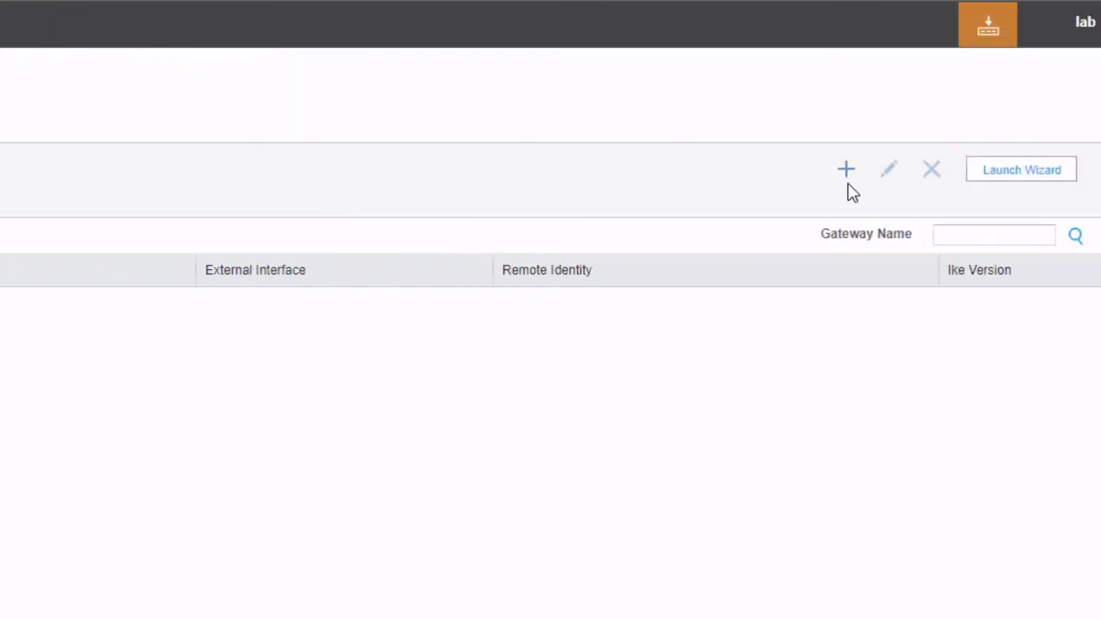
# Step: Start IKE gateway ike-gate using policy ike-pol on external interface ge-0/0/3.0
pyautogui.click(895, 167)
pyautogui.write('ike-gate')
pyautogui.click(641, 163)
pyautogui.click(545, 181)
pyautogui.click(534, 193)
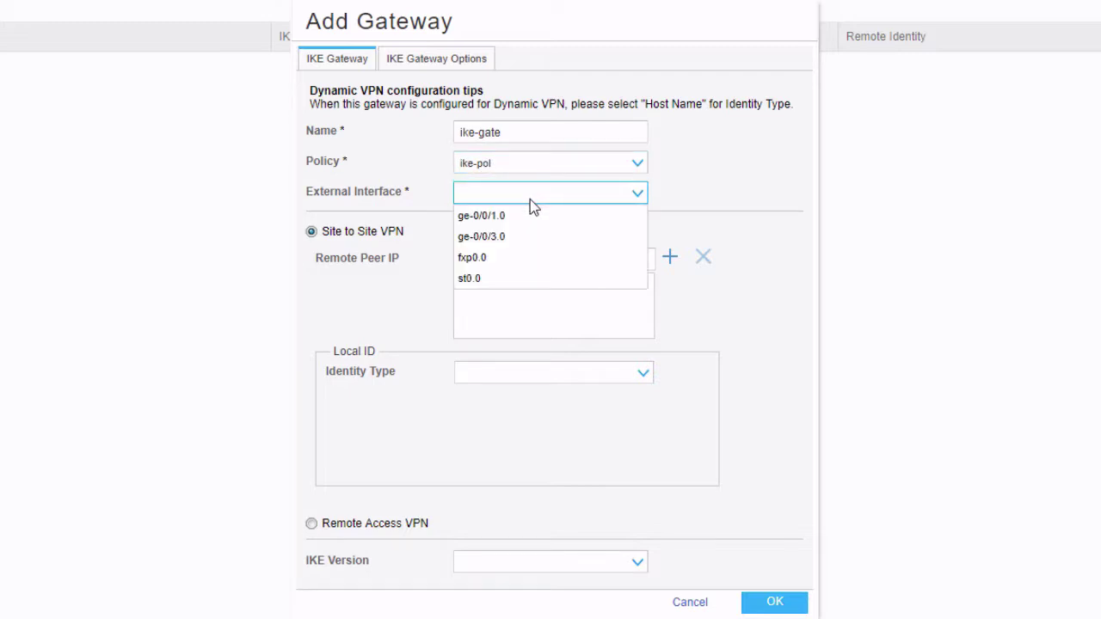
pyautogui.click(527, 237)
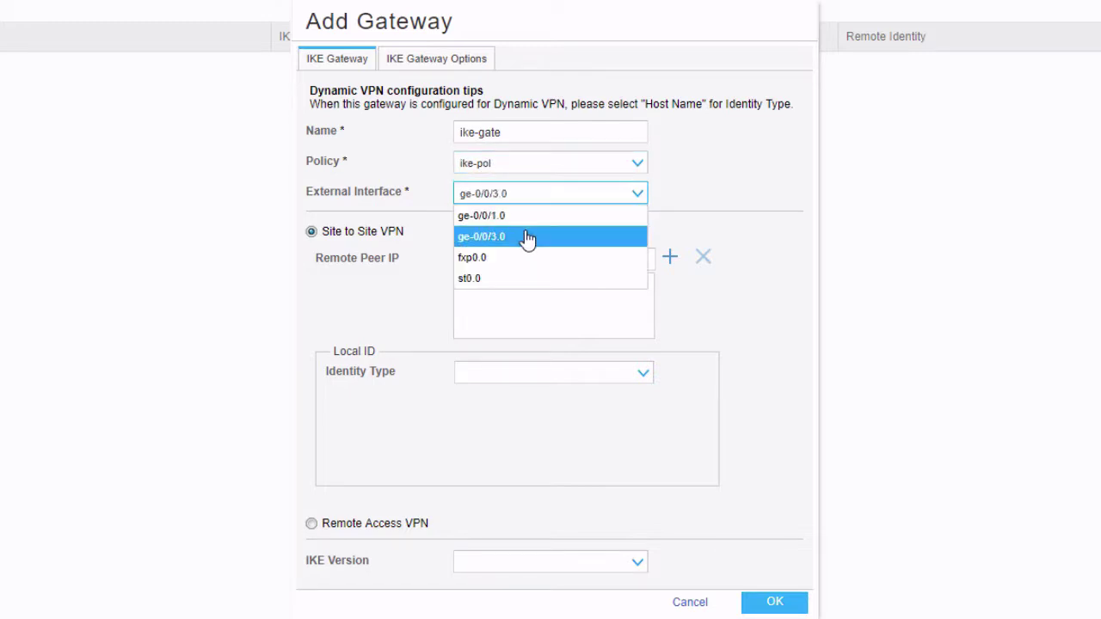
# Step: Add remote peer 10.100.100.1, replacing the mistyped 10.13.13.2, save the gateway, and go to IPsec Phase II policies
pyautogui.click(613, 260)
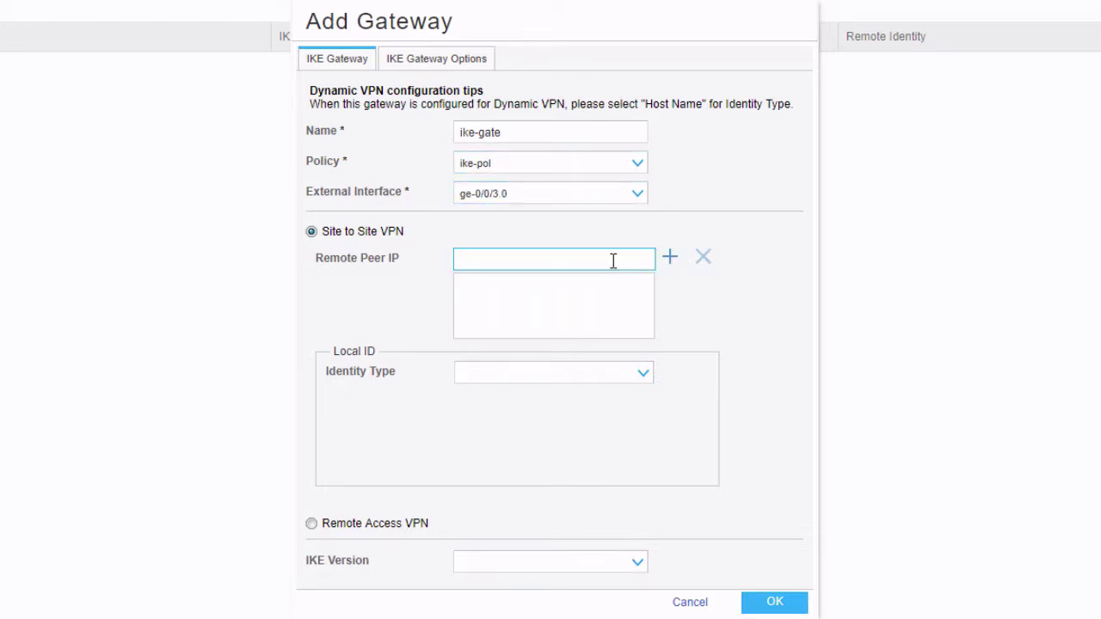
pyautogui.write('10.13.13.2')
pyautogui.moveTo(613, 259); pyautogui.dragTo(386, 257)
pyautogui.write('10.100.100.1')
pyautogui.click(669, 258)
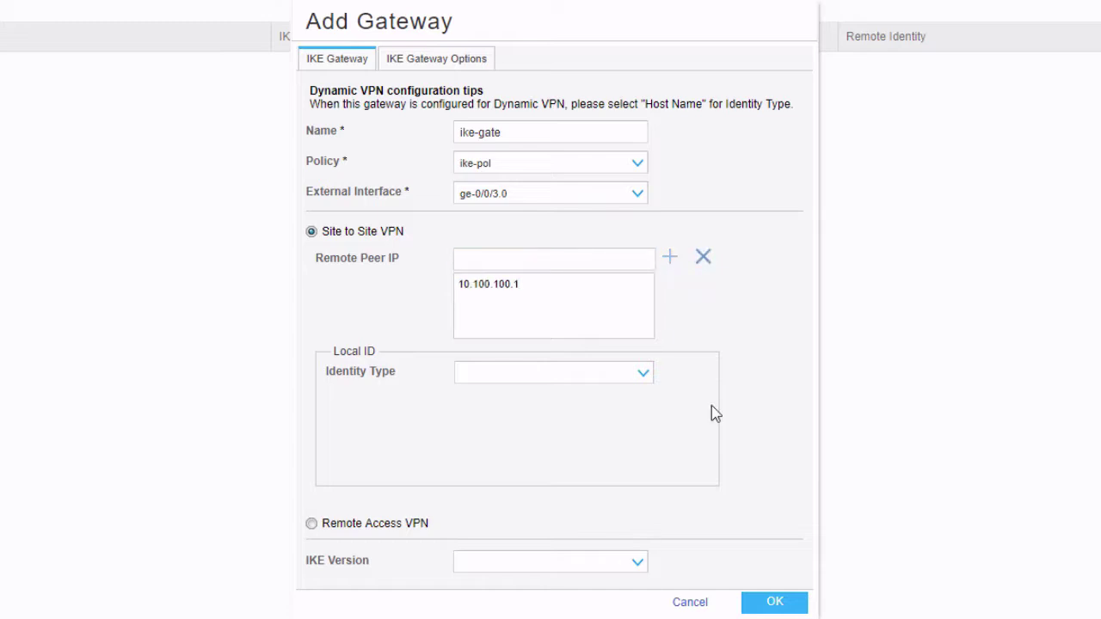
pyautogui.click(793, 602)
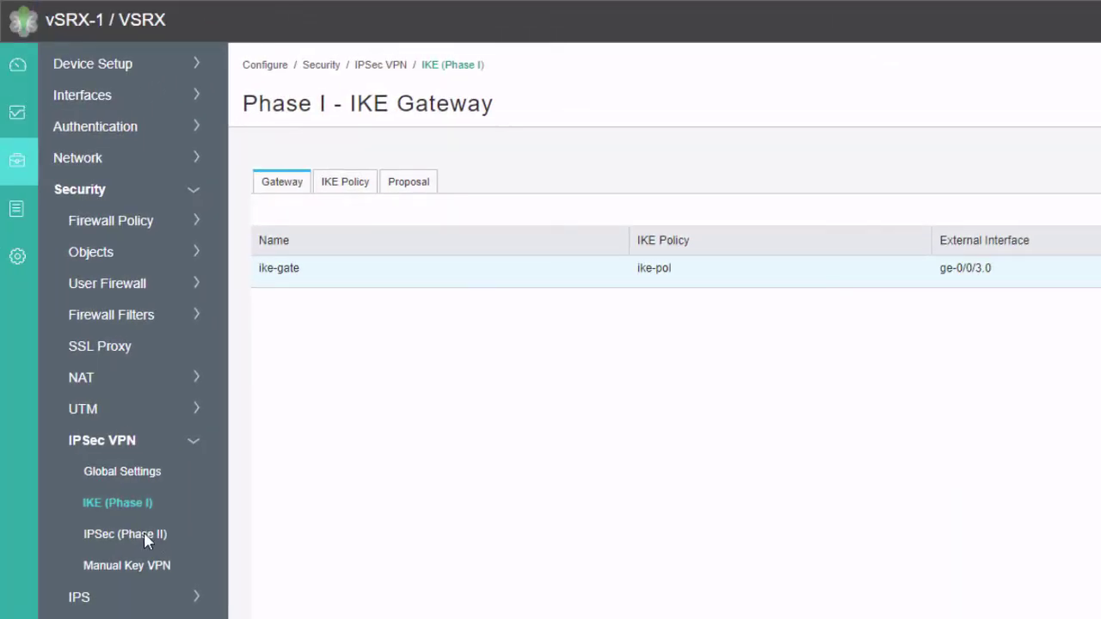
pyautogui.click(143, 531)
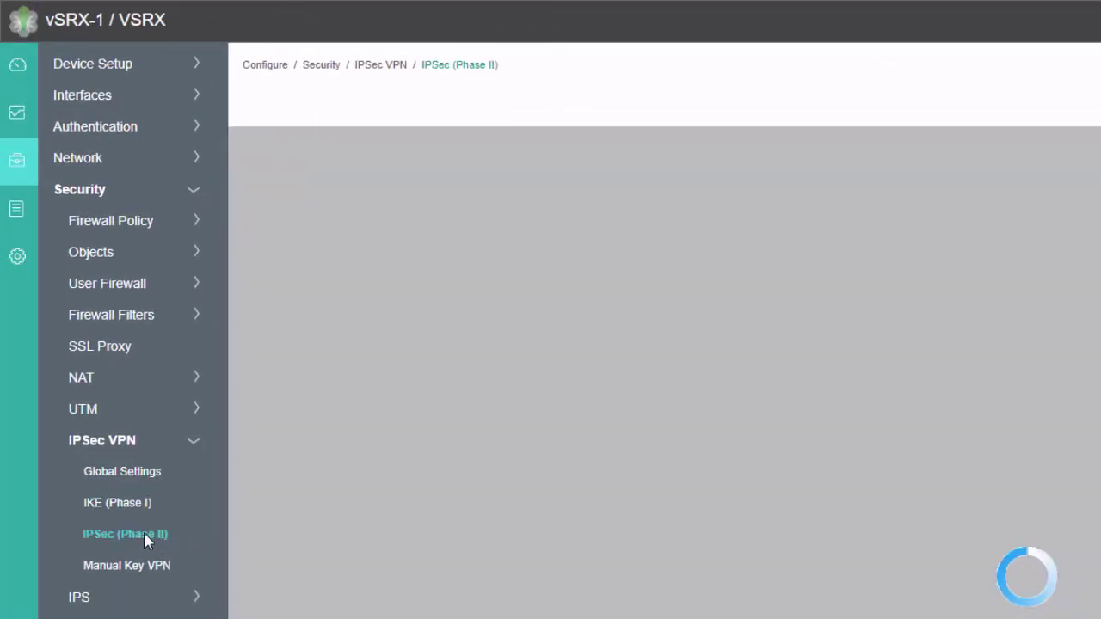
pyautogui.click(347, 197)
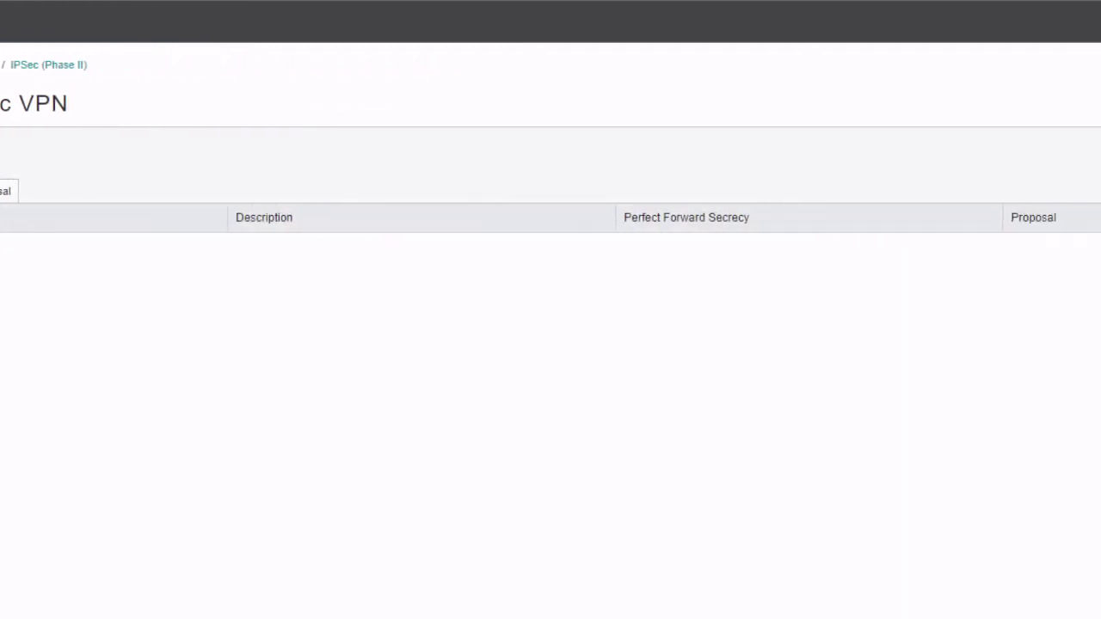
# Step: Add IPsec policy ipsec-pol with the predefined basic proposal, then show the VPN list
pyautogui.click(1100, 163)
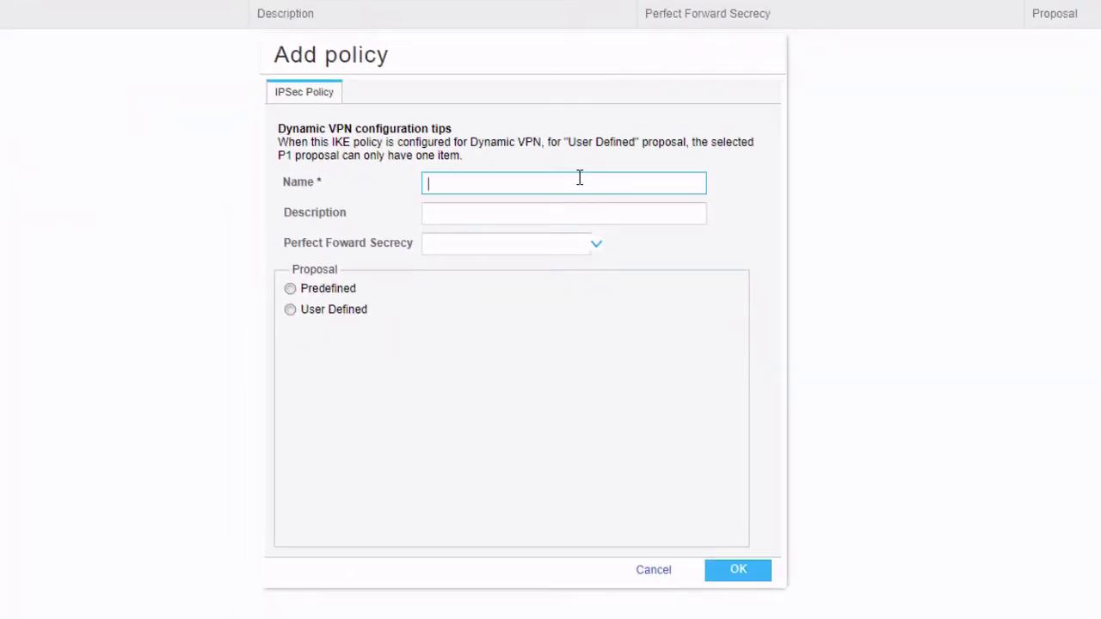
pyautogui.write('ipsec-pol')
pyautogui.click(313, 289)
pyautogui.click(465, 299)
pyautogui.click(467, 313)
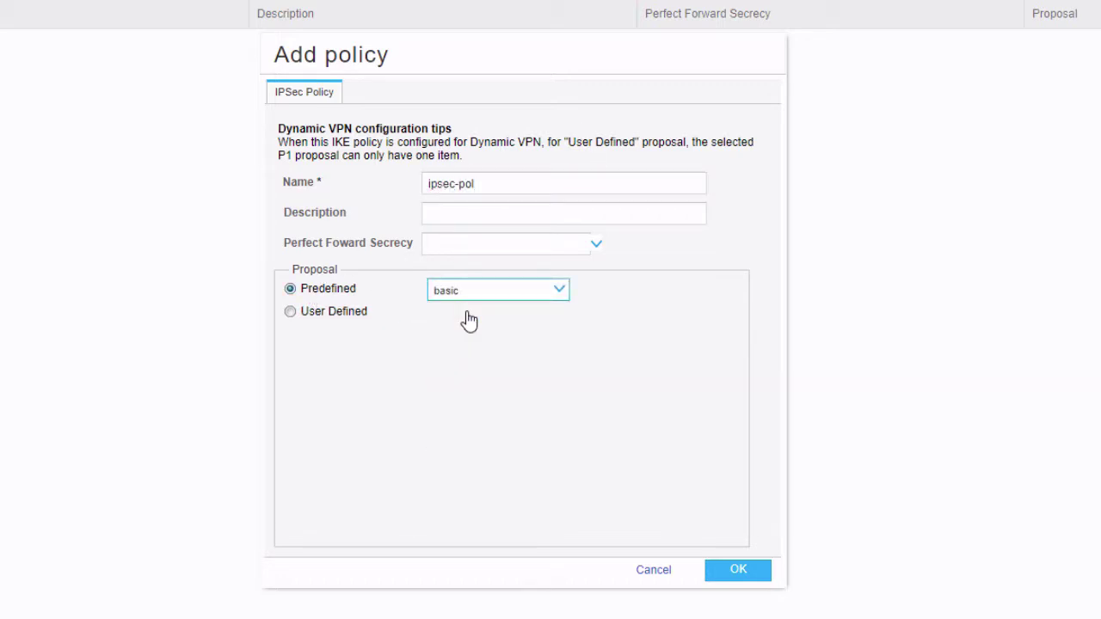
pyautogui.click(737, 571)
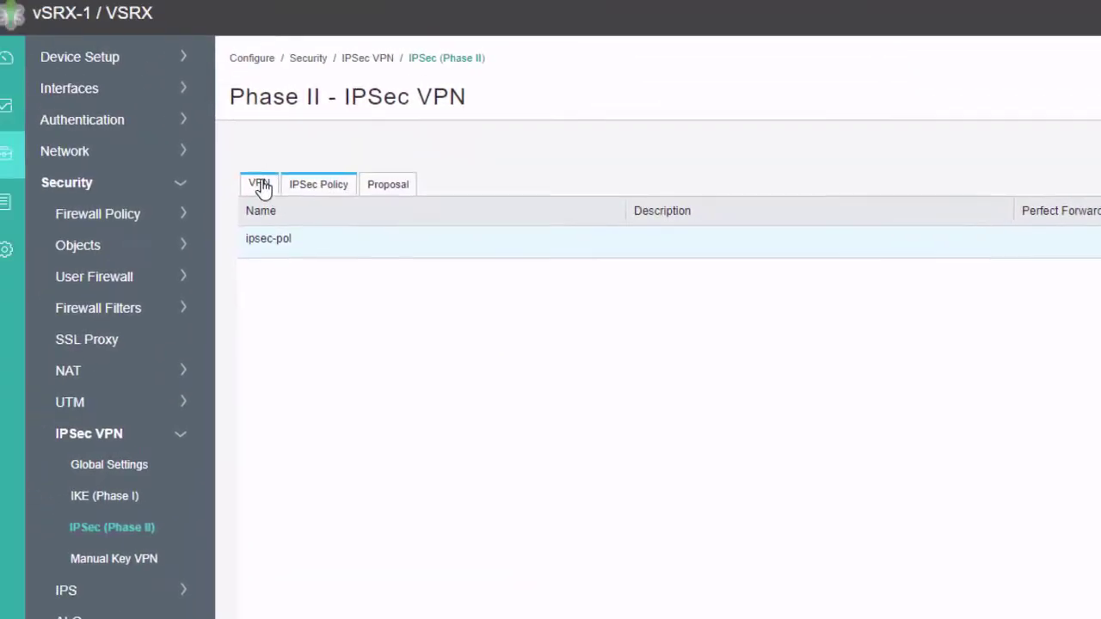
pyautogui.click(258, 187)
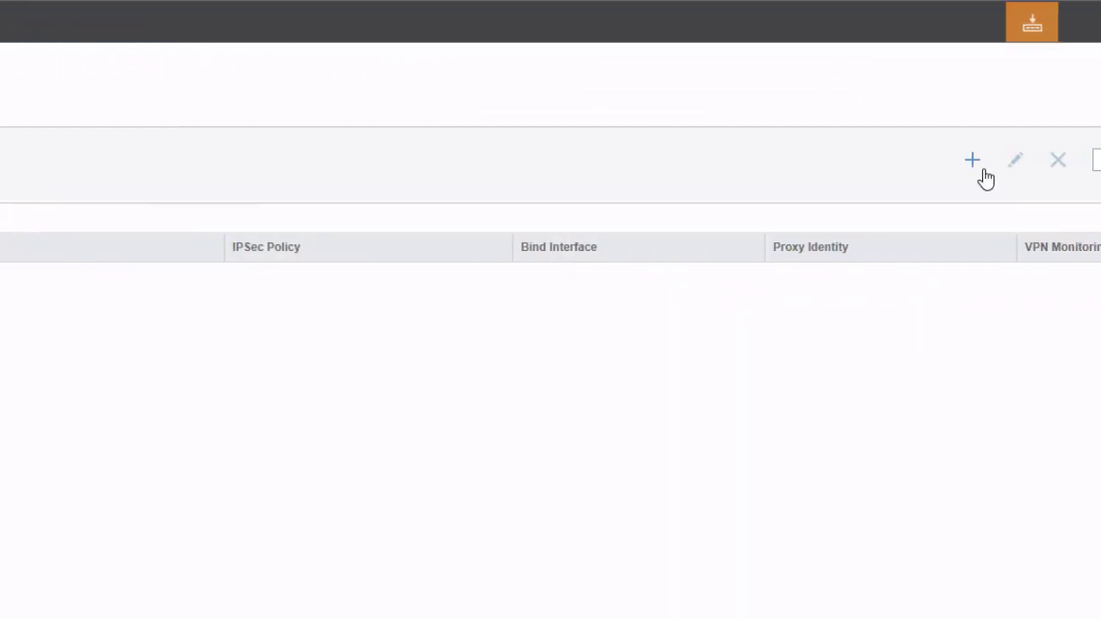
# Step: Add VPN 'vpn' with gateway ike-gate, policy ipsec-pol, tunnel st0.0, and immediate tunnel establishment
pyautogui.click(996, 160)
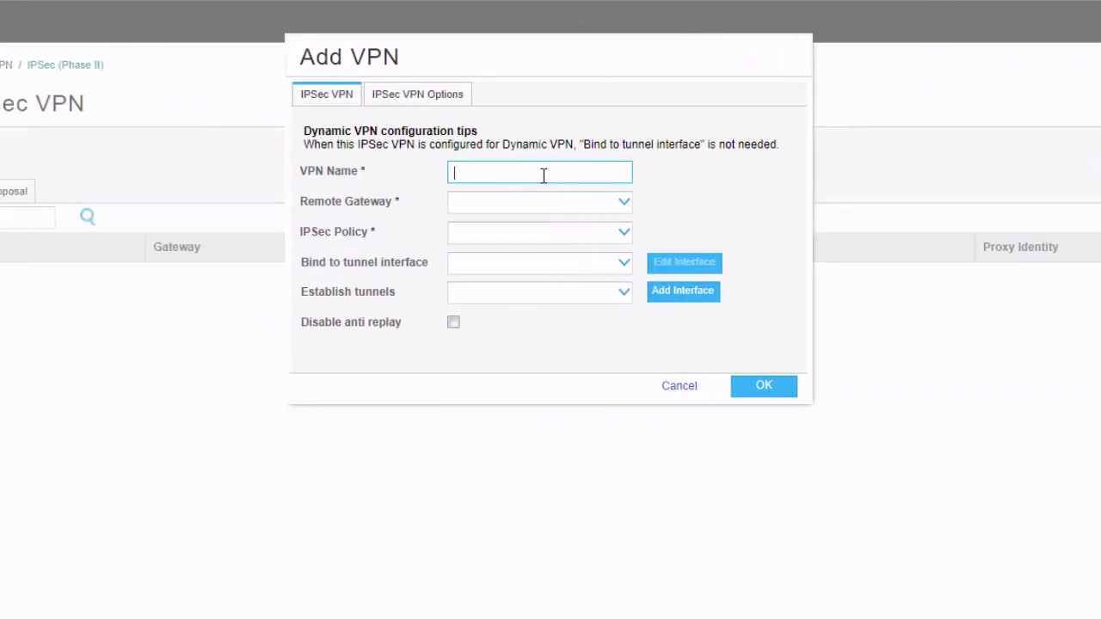
pyautogui.write('vpn')
pyautogui.click(545, 210)
pyautogui.click(522, 226)
pyautogui.click(550, 237)
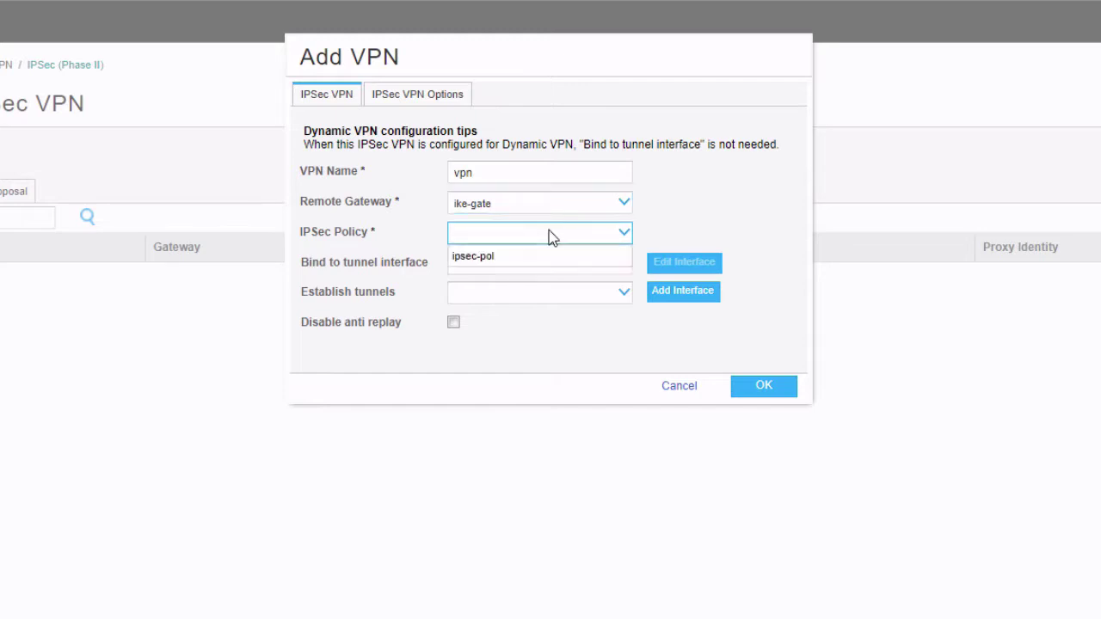
pyautogui.click(533, 256)
pyautogui.click(552, 267)
pyautogui.click(569, 319)
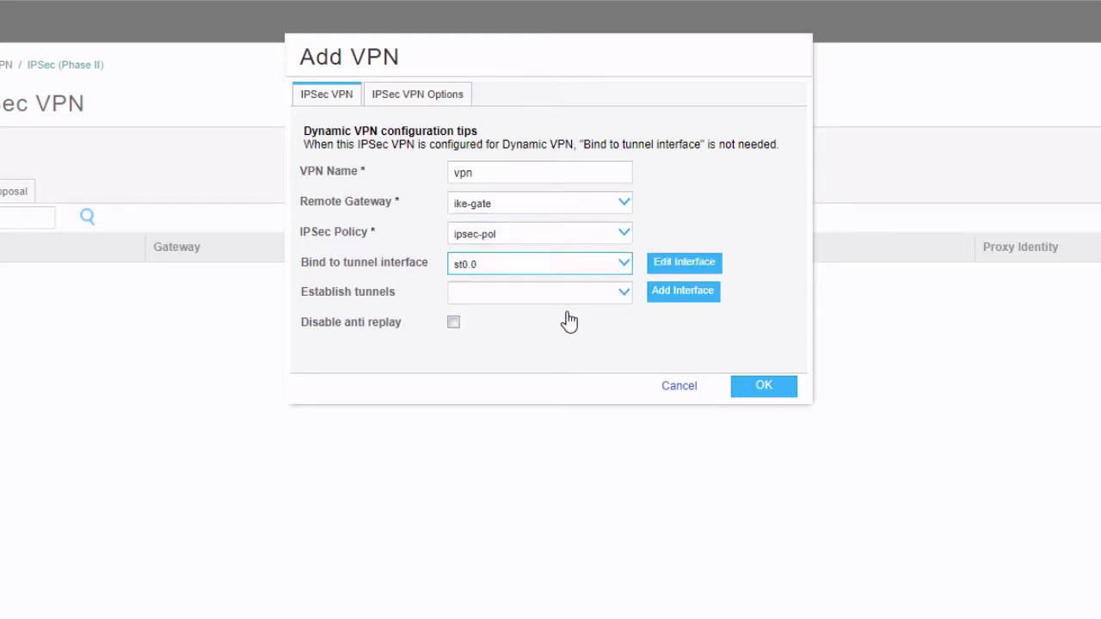
pyautogui.click(626, 296)
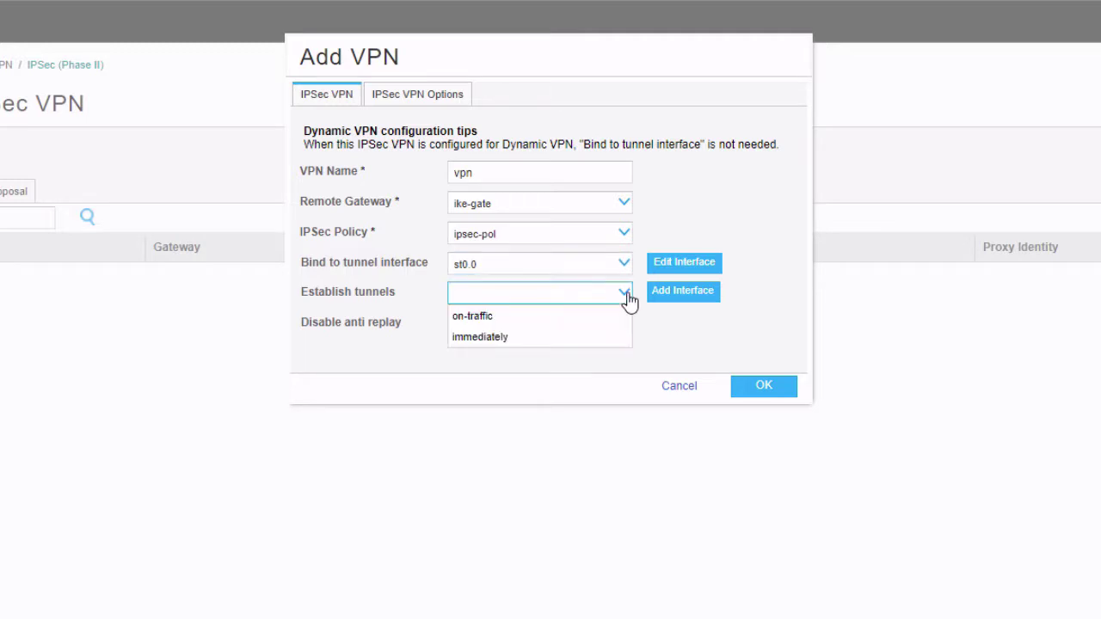
pyautogui.click(560, 338)
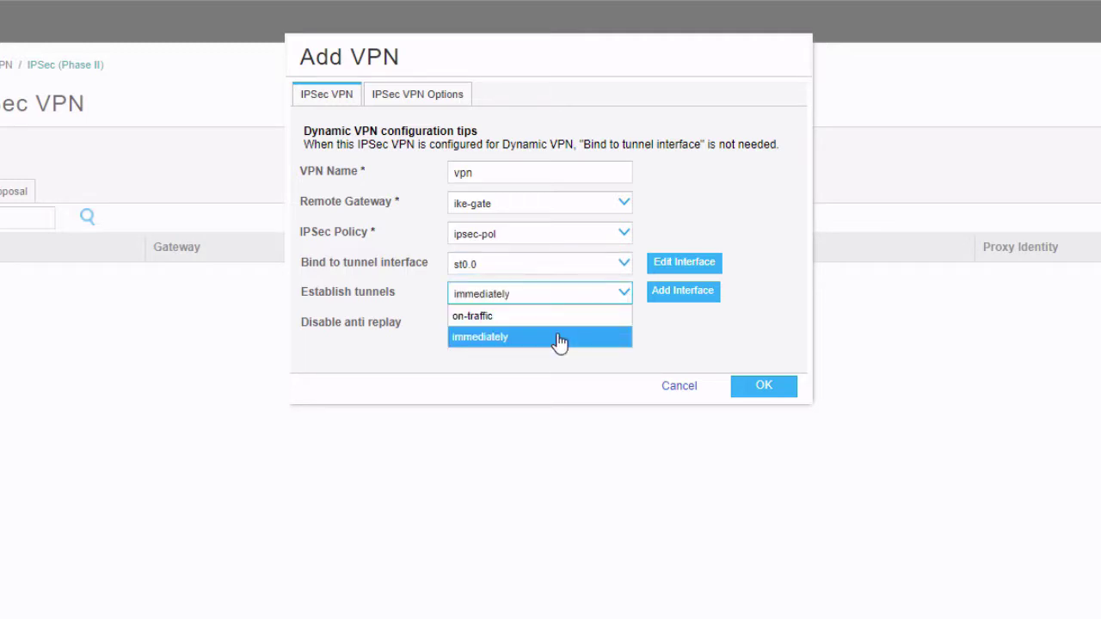
pyautogui.click(770, 397)
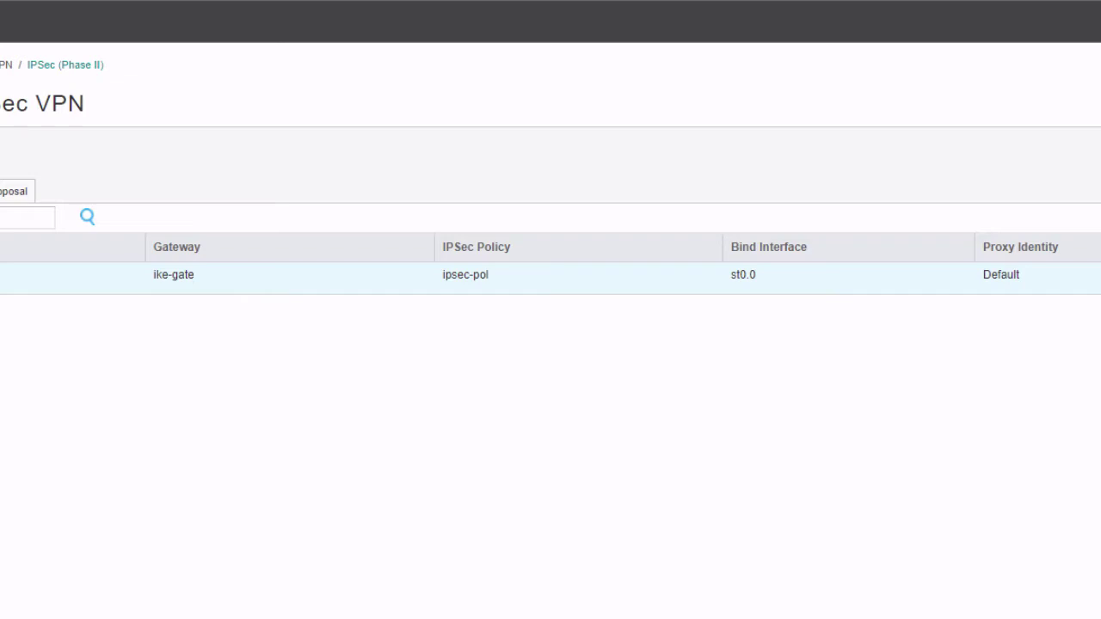
# Step: Add static route 172.31.11.0/24 with next-hop interface st0.0
pyautogui.click(81, 158)
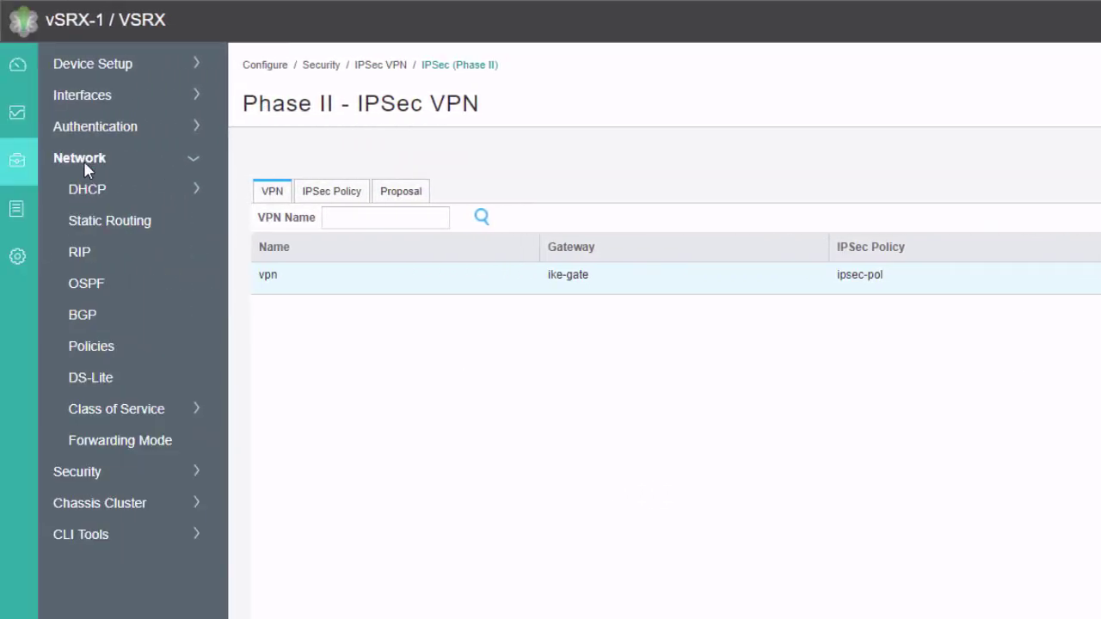
pyautogui.click(105, 225)
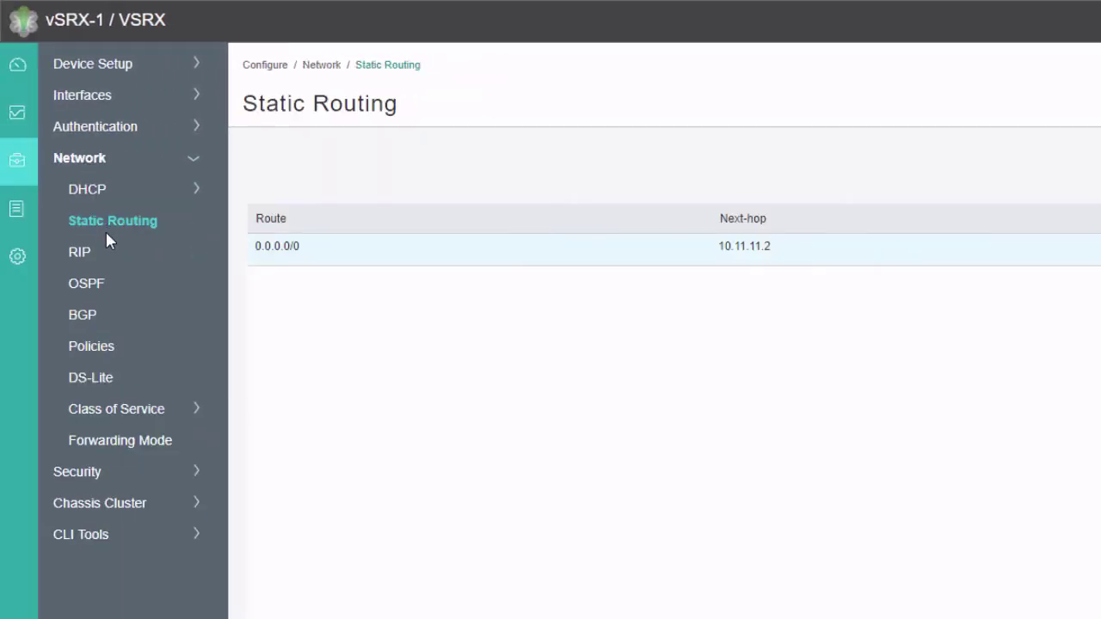
pyautogui.click(997, 172)
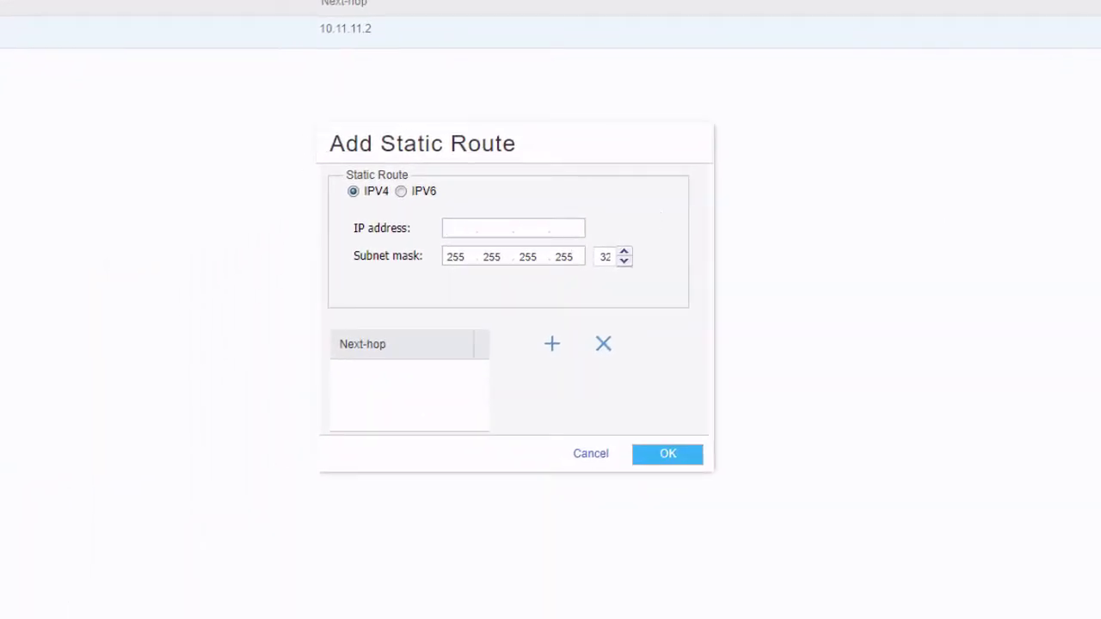
pyautogui.write('172.31.11.0')
pyautogui.doubleClick(603, 256)
pyautogui.write('24')
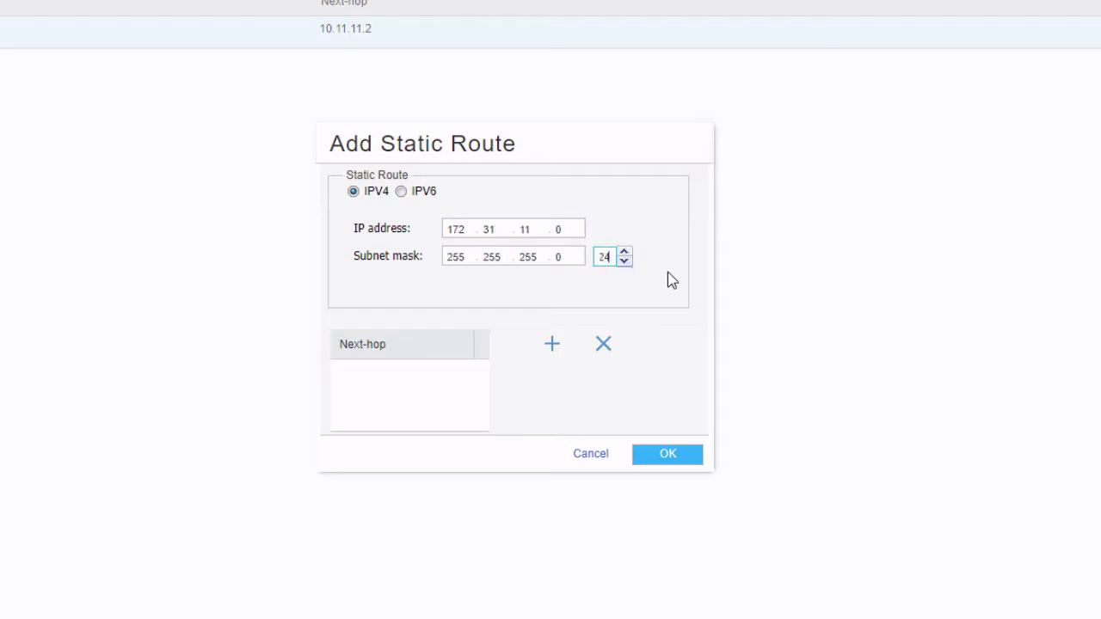
pyautogui.click(551, 343)
pyautogui.click(452, 311)
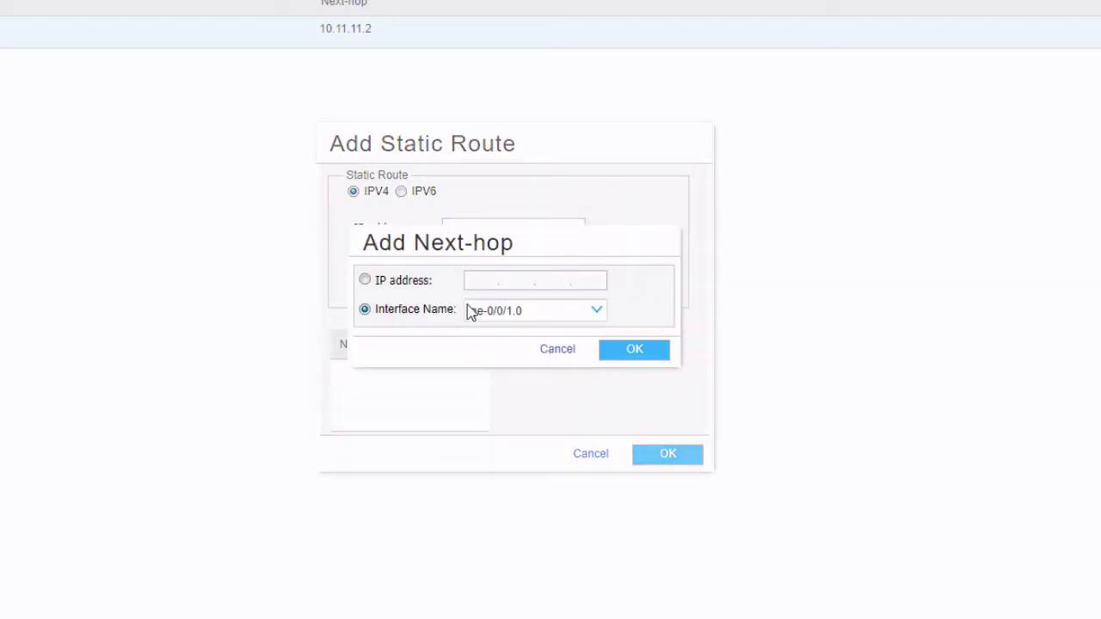
pyautogui.click(592, 313)
pyautogui.click(513, 395)
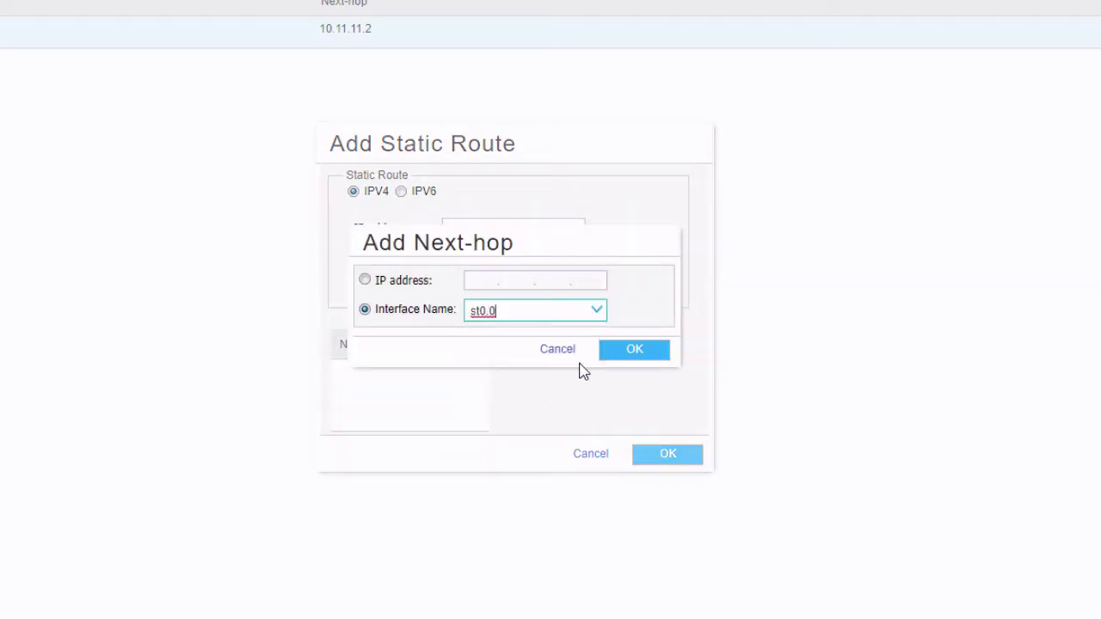
pyautogui.click(618, 353)
pyautogui.click(665, 453)
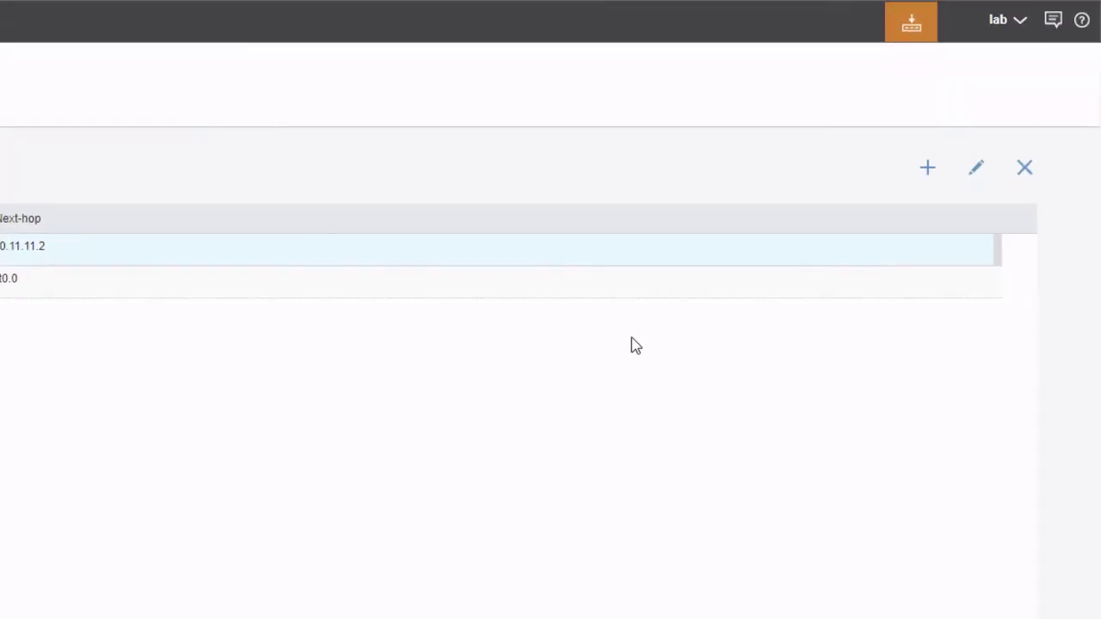
# Step: Add static route 10.5.5.0/24 via st0.0 and commit the configuration
pyautogui.click(1047, 87)
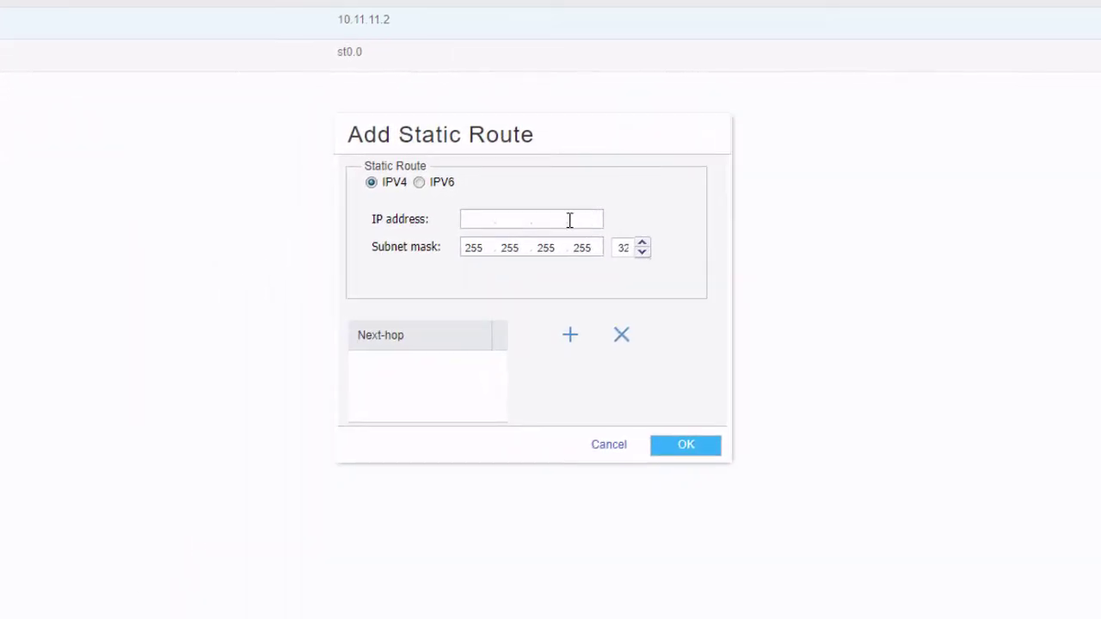
pyautogui.click(406, 274)
pyautogui.write('10.5.5.0')
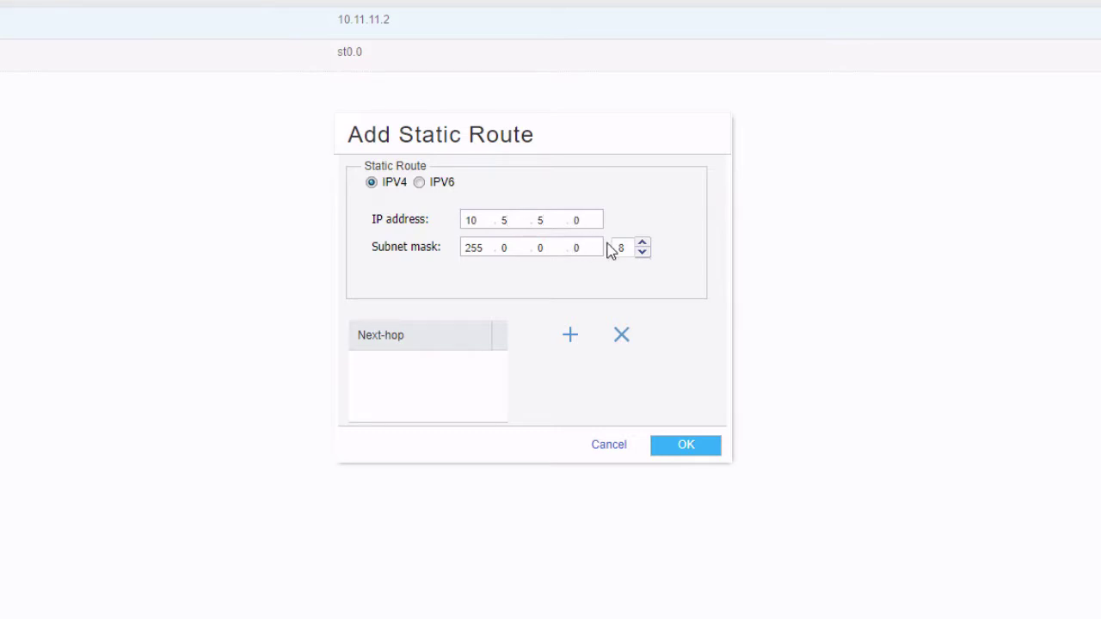
pyautogui.doubleClick(620, 248)
pyautogui.write('24')
pyautogui.click(565, 338)
pyautogui.click(463, 304)
pyautogui.click(616, 302)
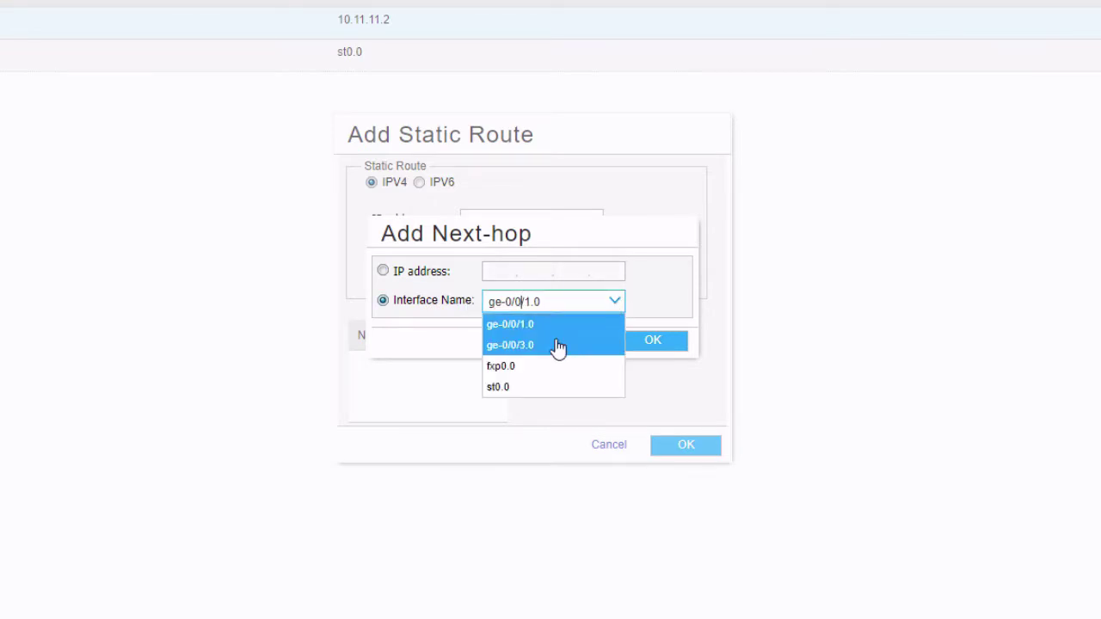
pyautogui.click(527, 389)
pyautogui.click(649, 342)
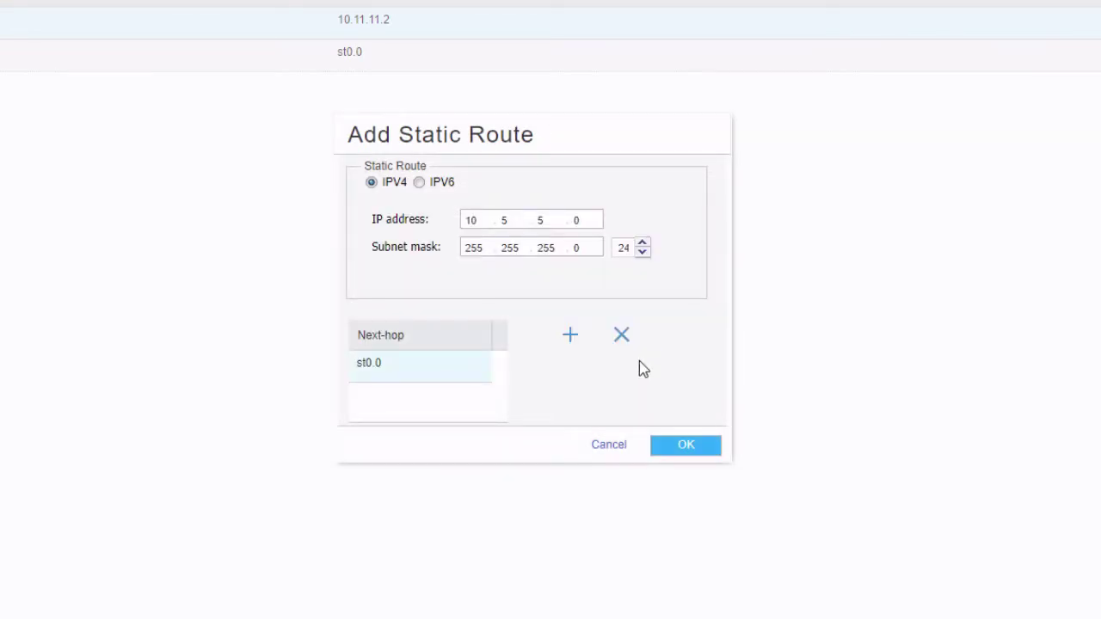
pyautogui.click(676, 448)
pyautogui.click(650, 293)
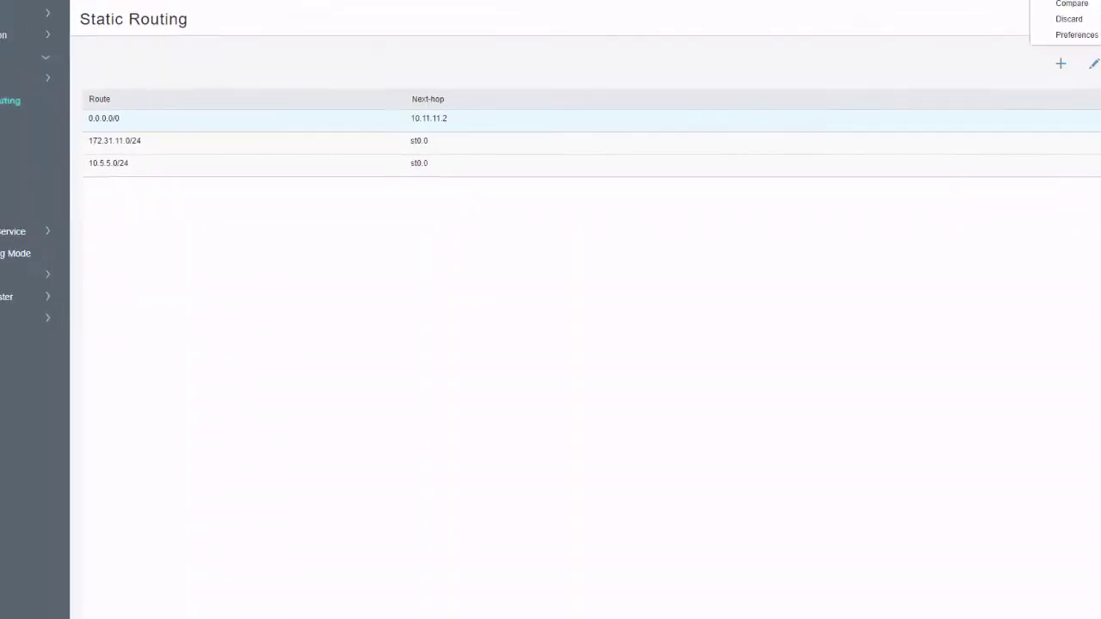
pyautogui.click(1004, 36)
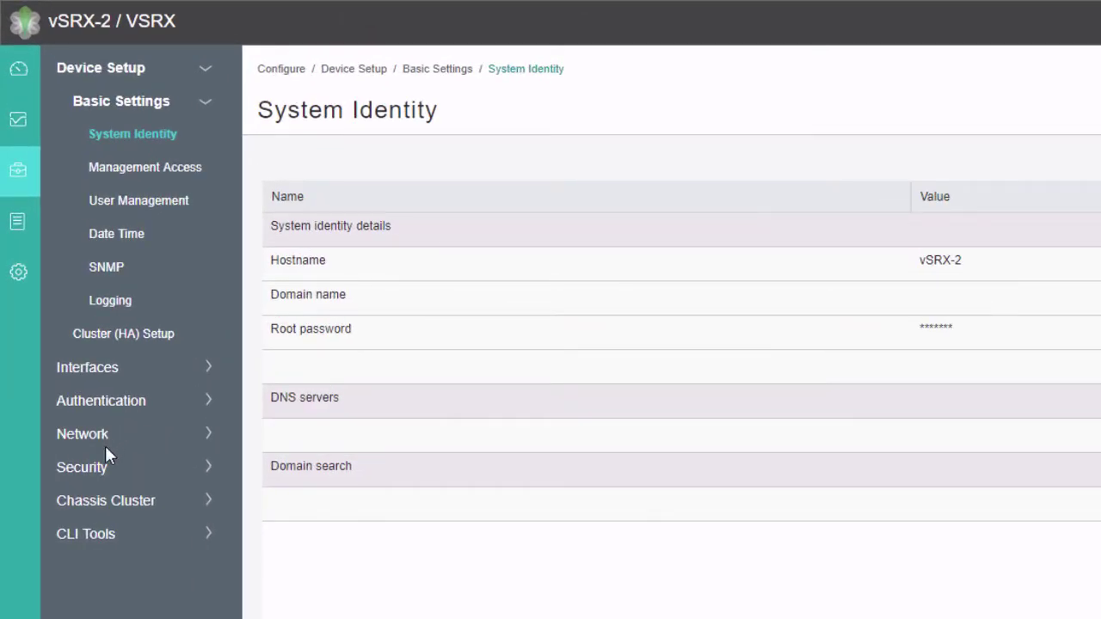
# Step: Go to Security > IPSec VPN > IKE (Phase I) on vSRX-2 and show the IKE Policy list
pyautogui.click(100, 465)
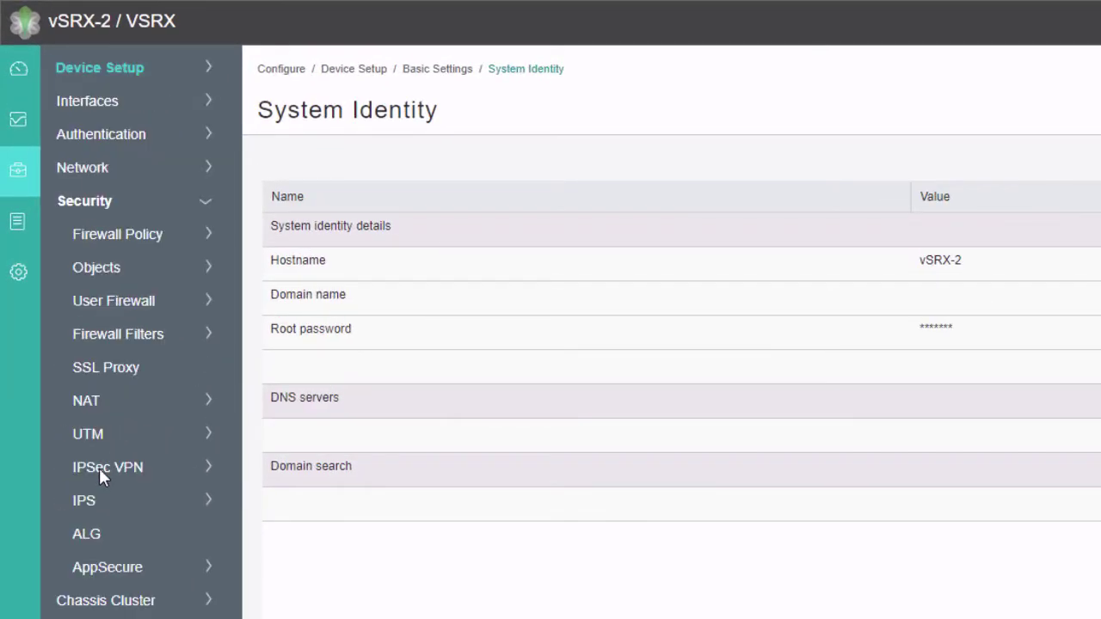
pyautogui.click(96, 449)
pyautogui.click(92, 436)
pyautogui.click(102, 460)
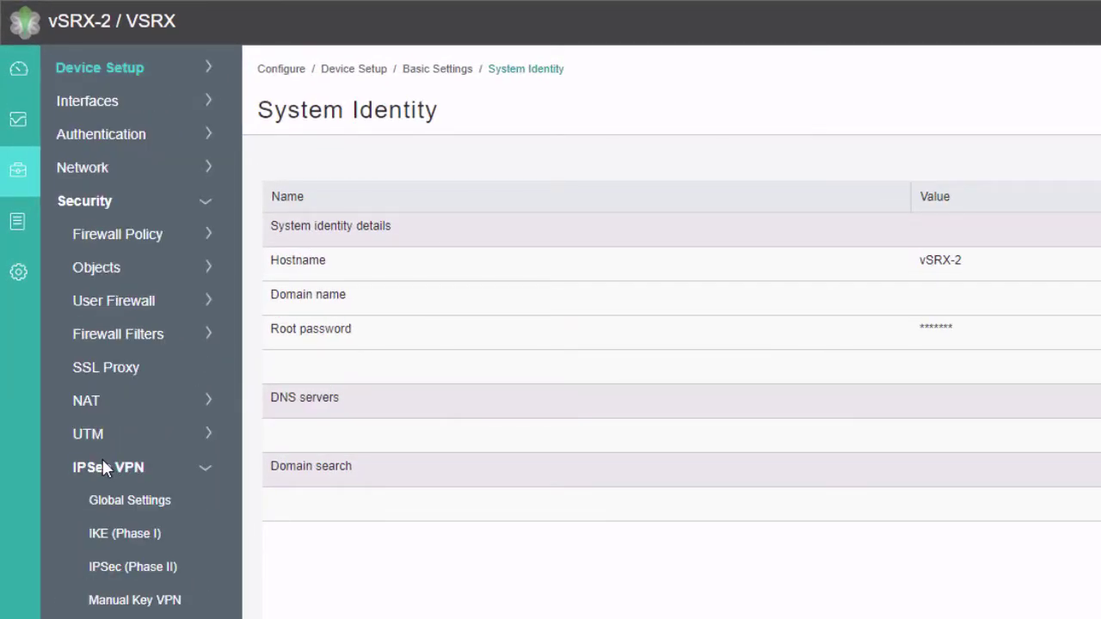
pyautogui.click(121, 532)
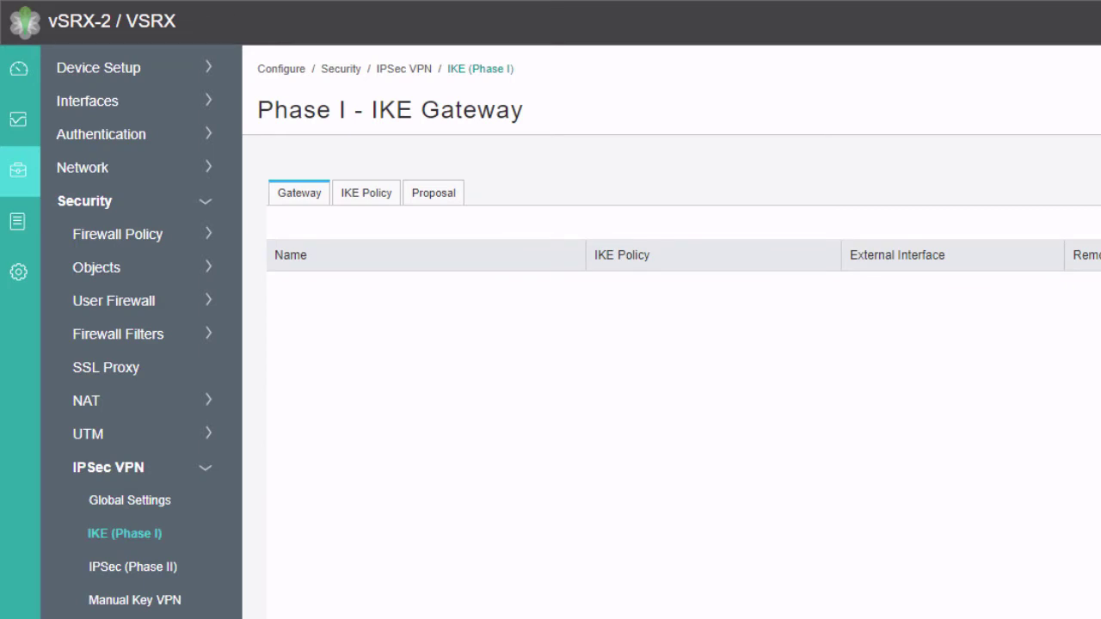
pyautogui.click(383, 197)
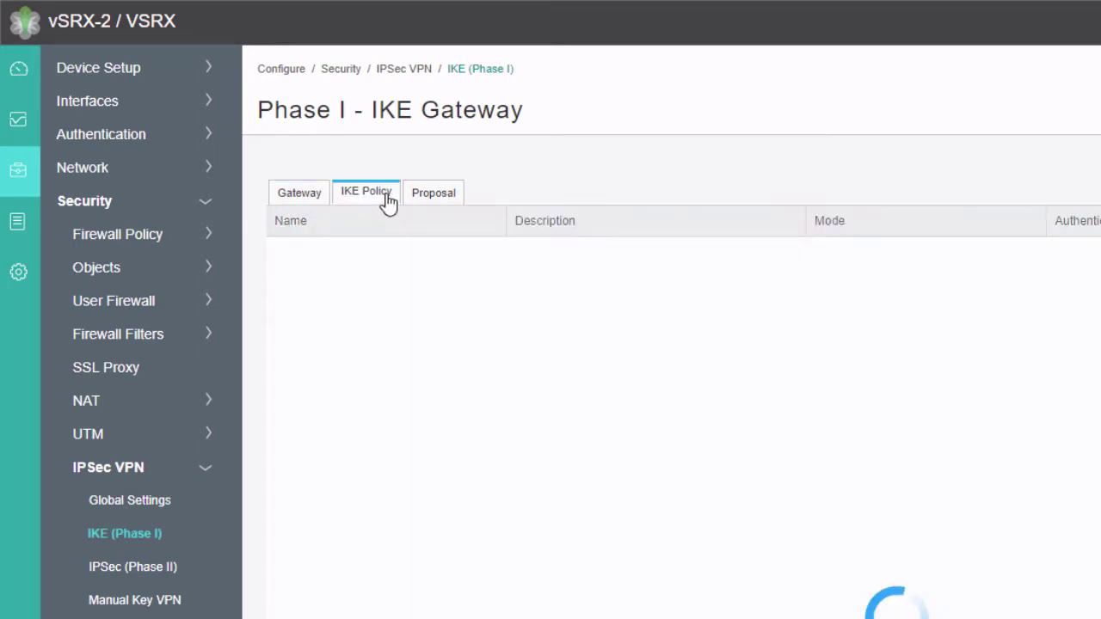
# Step: Create IKE policy ike-pol in main mode with predefined basic proposal and an ASCII pre-shared key
pyautogui.click(642, 162)
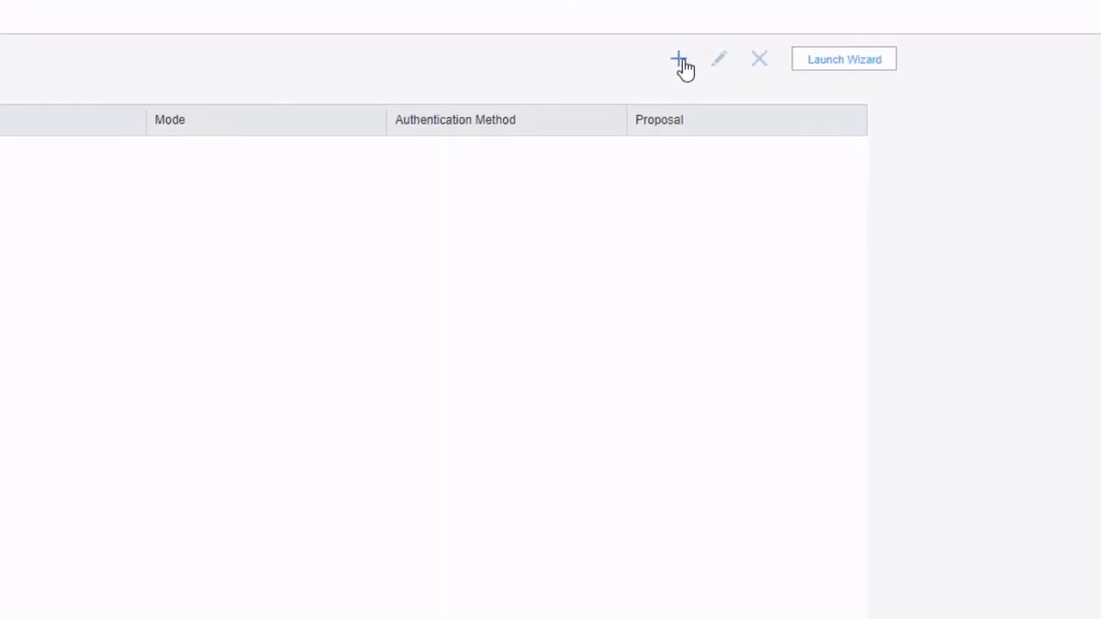
pyautogui.click(422, 228)
pyautogui.write('ike-pol')
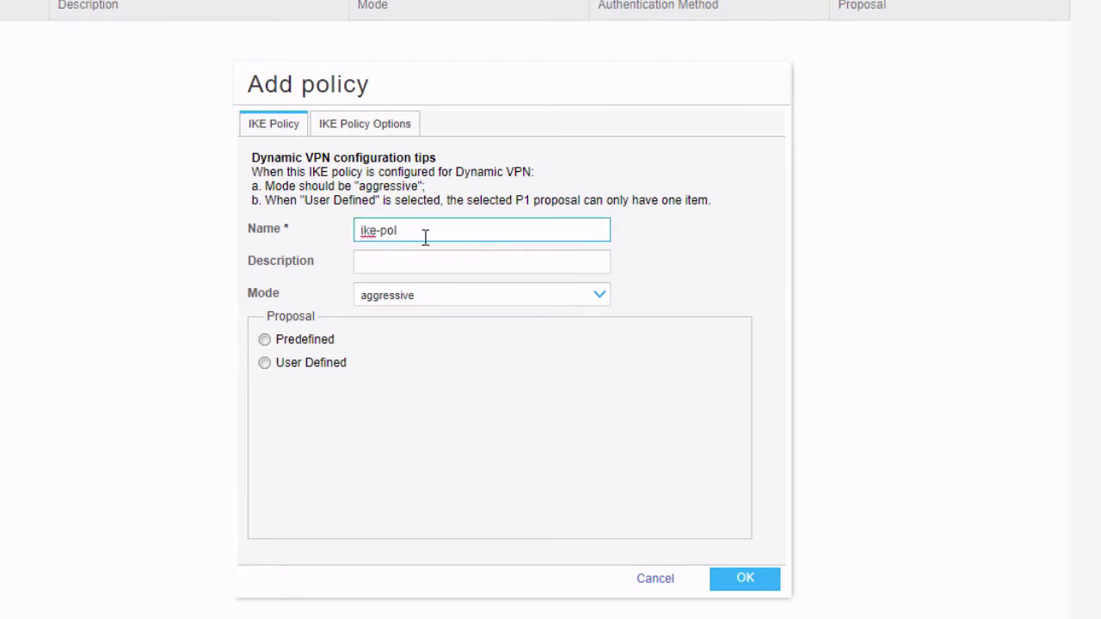
pyautogui.click(417, 297)
pyautogui.click(406, 320)
pyautogui.click(324, 344)
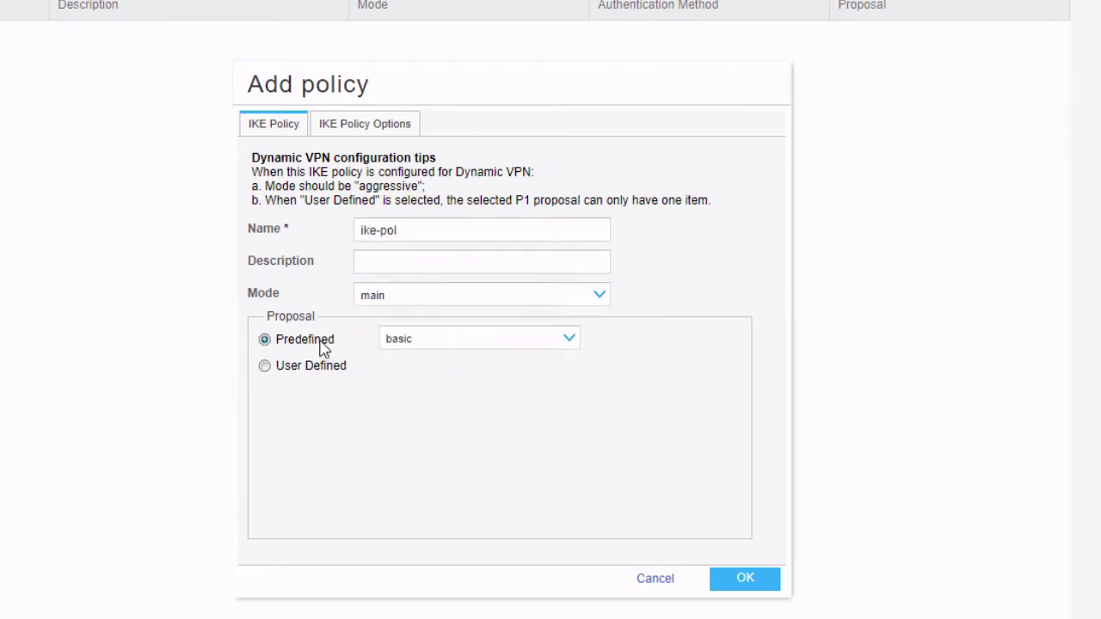
pyautogui.click(357, 127)
pyautogui.click(423, 243)
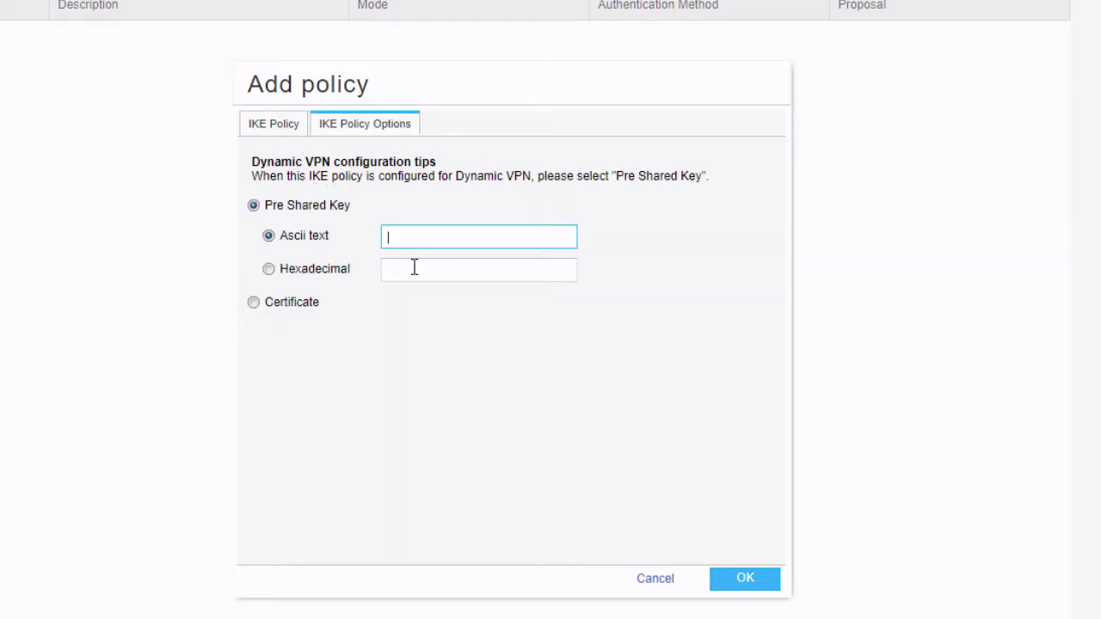
pyautogui.write('juniper')
pyautogui.click(725, 569)
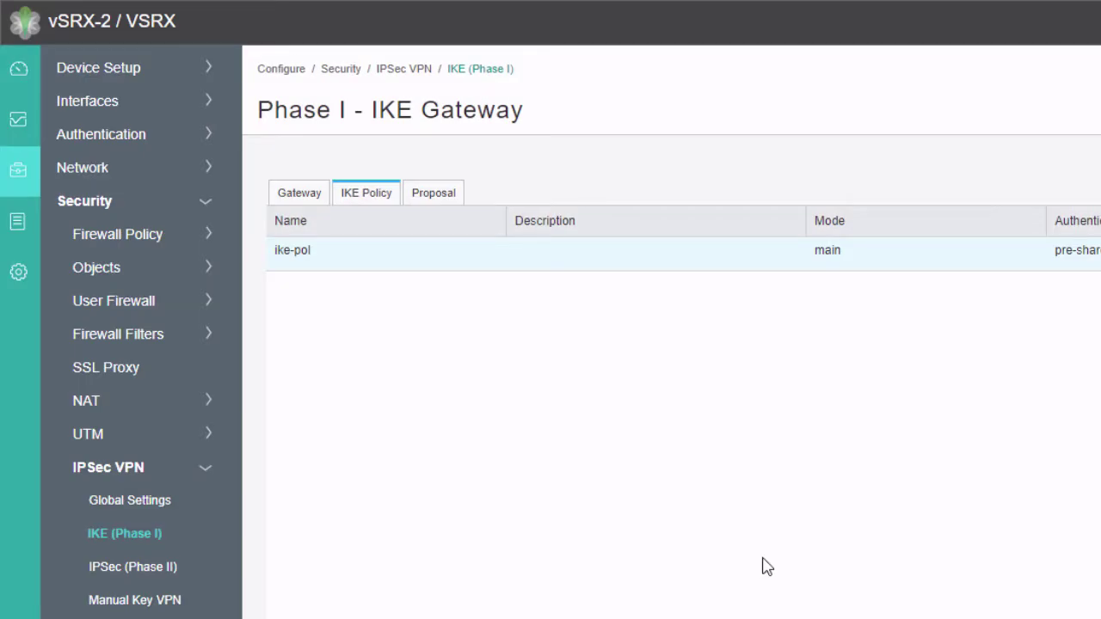
# Step: Add gateway ike-gate with policy ike-pol, interface ge-0/0/2.0, and remote peer 10.100.100.1
pyautogui.click(293, 190)
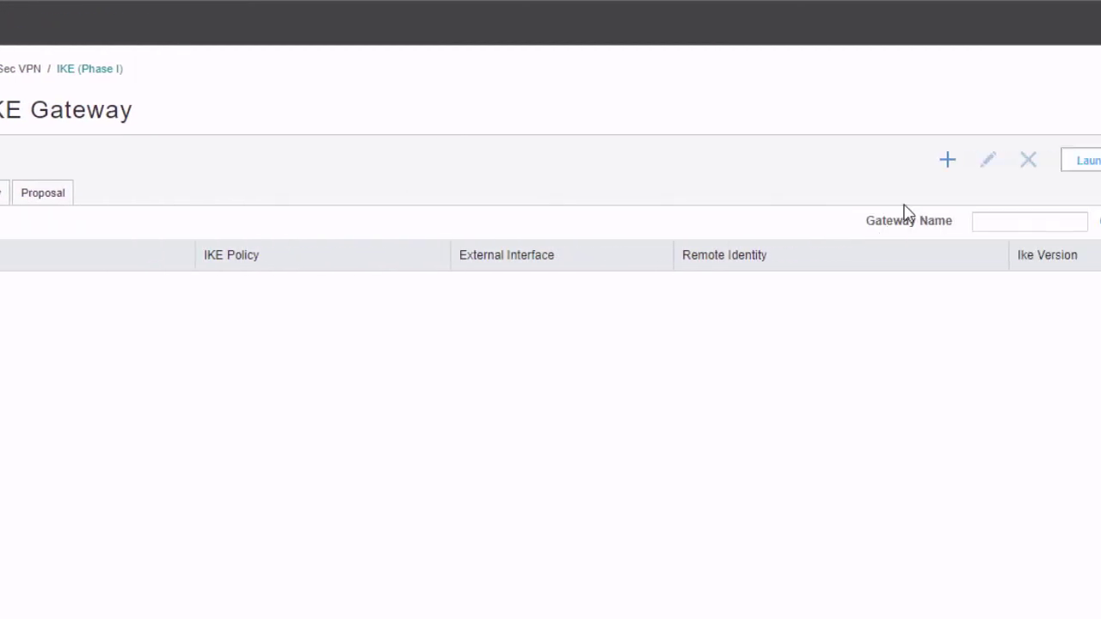
pyautogui.click(947, 159)
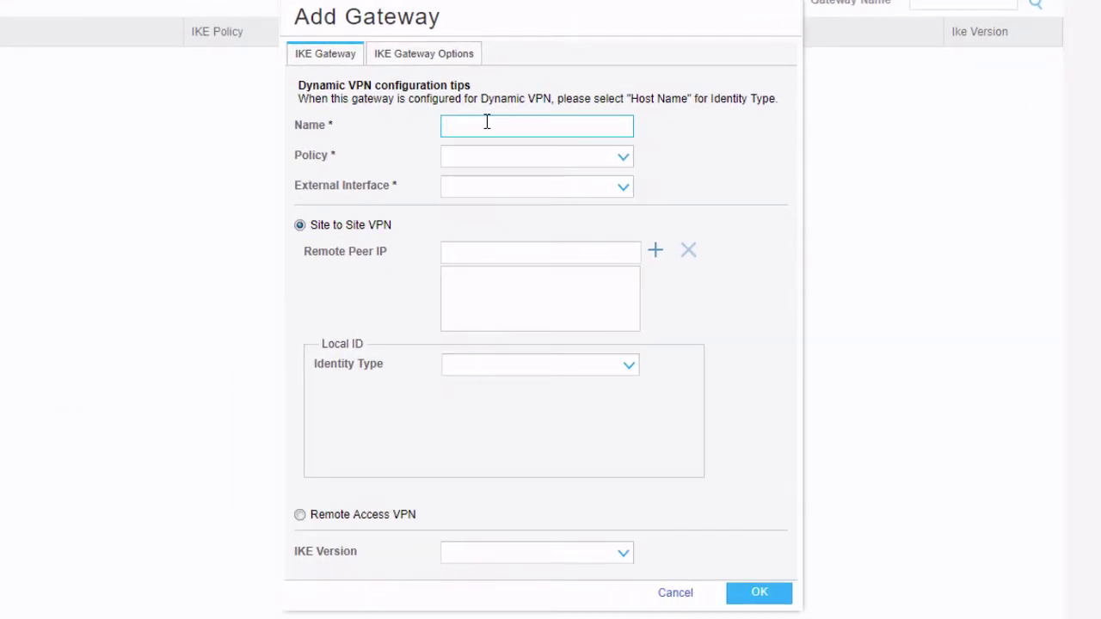
pyautogui.write('ike-gate')
pyautogui.click(479, 157)
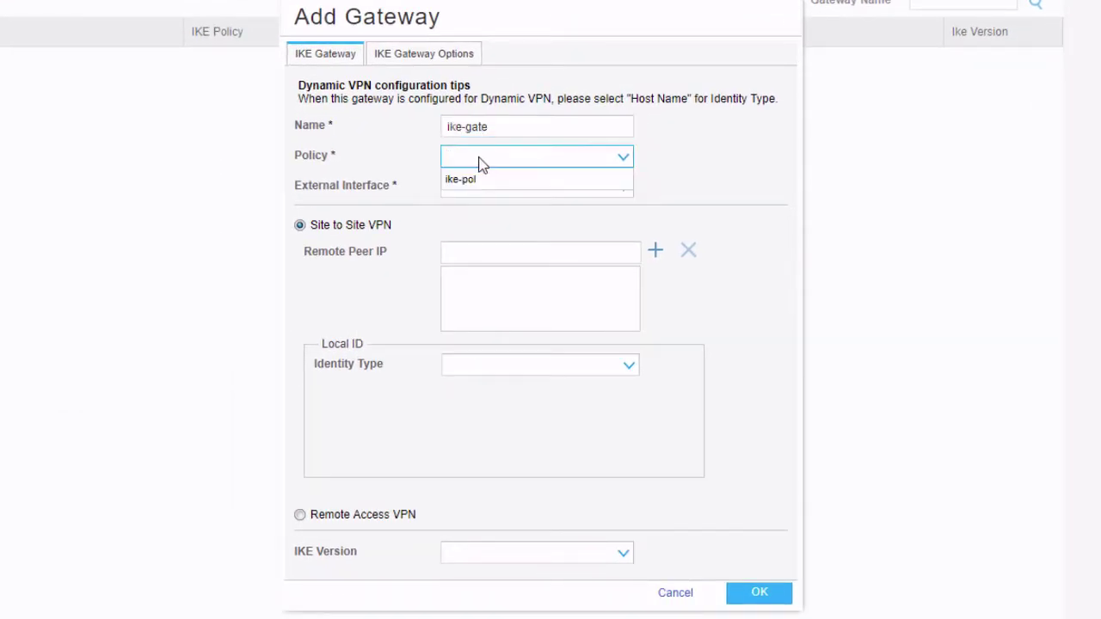
pyautogui.click(482, 181)
pyautogui.click(484, 187)
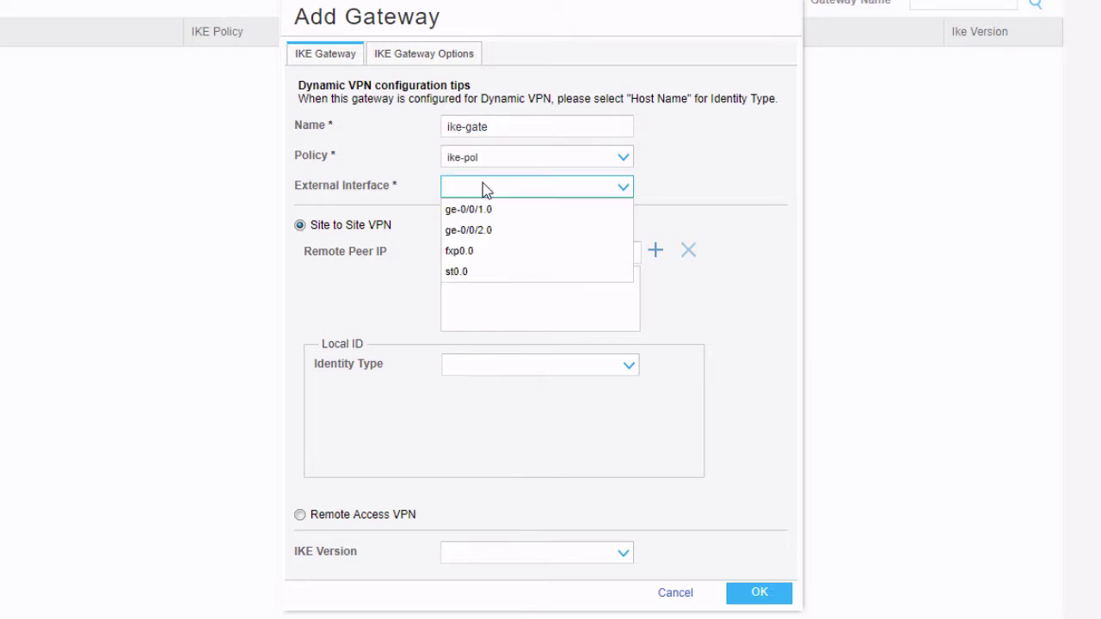
pyautogui.click(492, 232)
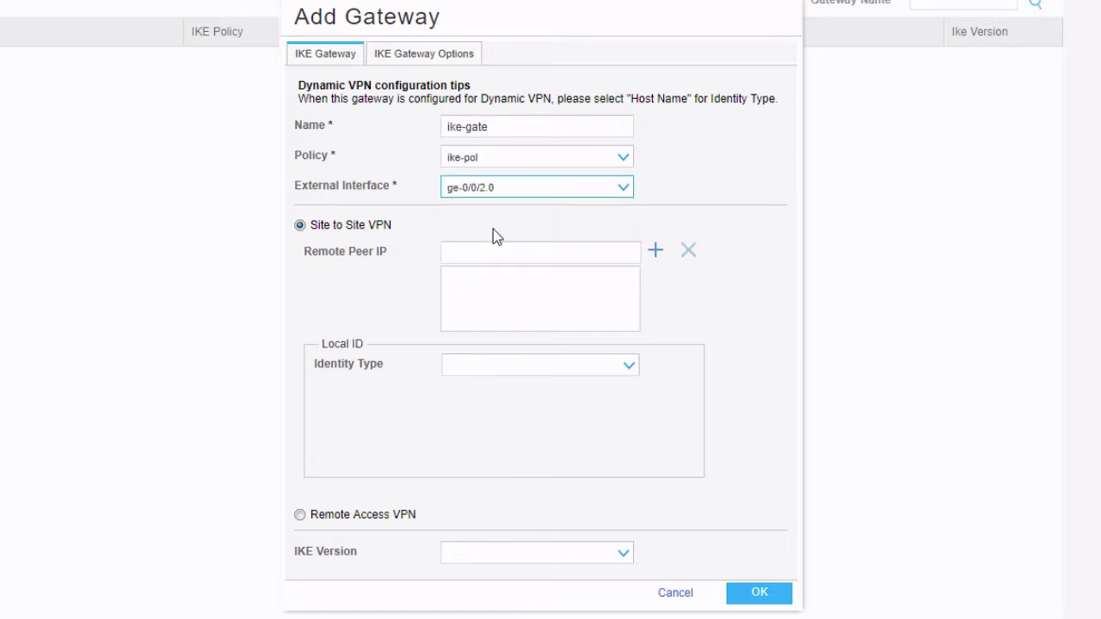
pyautogui.click(608, 250)
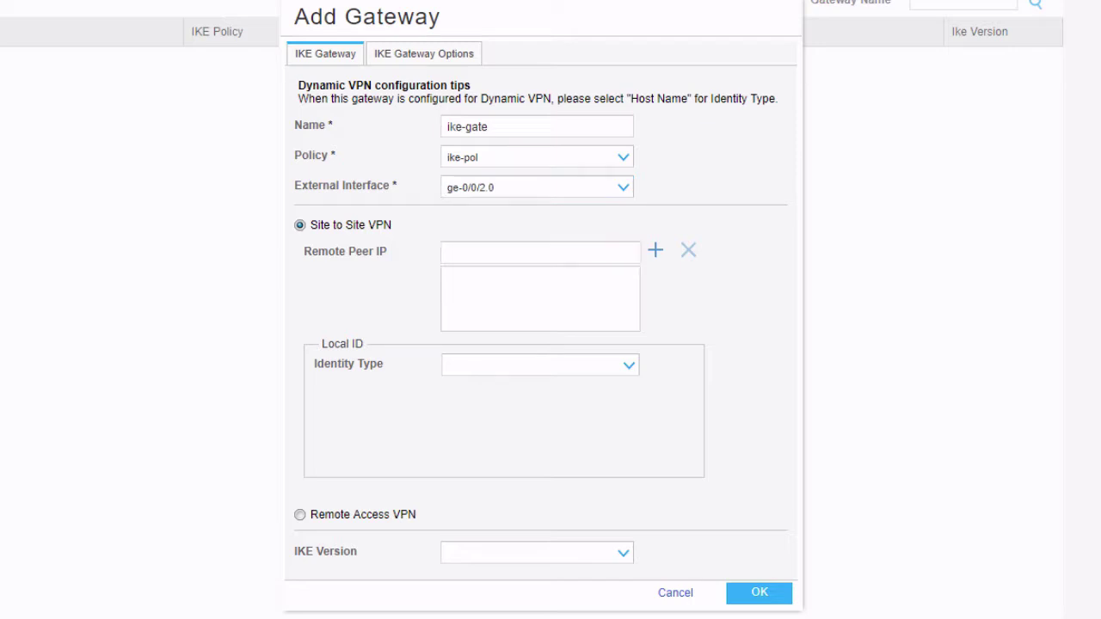
pyautogui.click(565, 249)
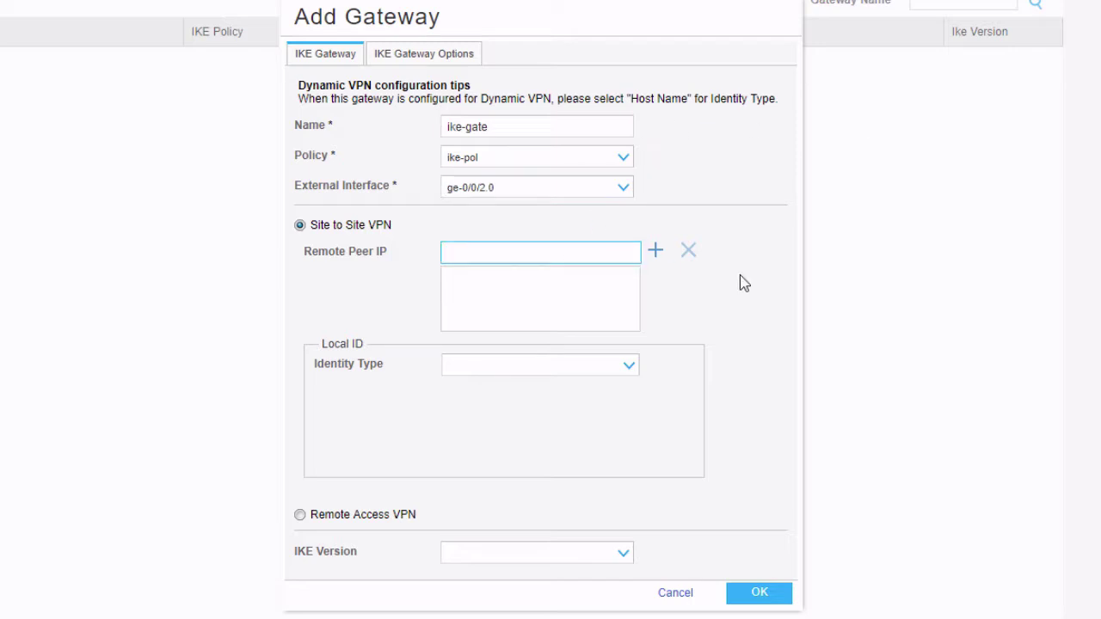
pyautogui.write('10.100.100.1')
pyautogui.click(657, 252)
pyautogui.click(746, 593)
# Step: Create IPsec policy ipsec-pol on vSRX-2 with the predefined basic proposal
pyautogui.click(129, 526)
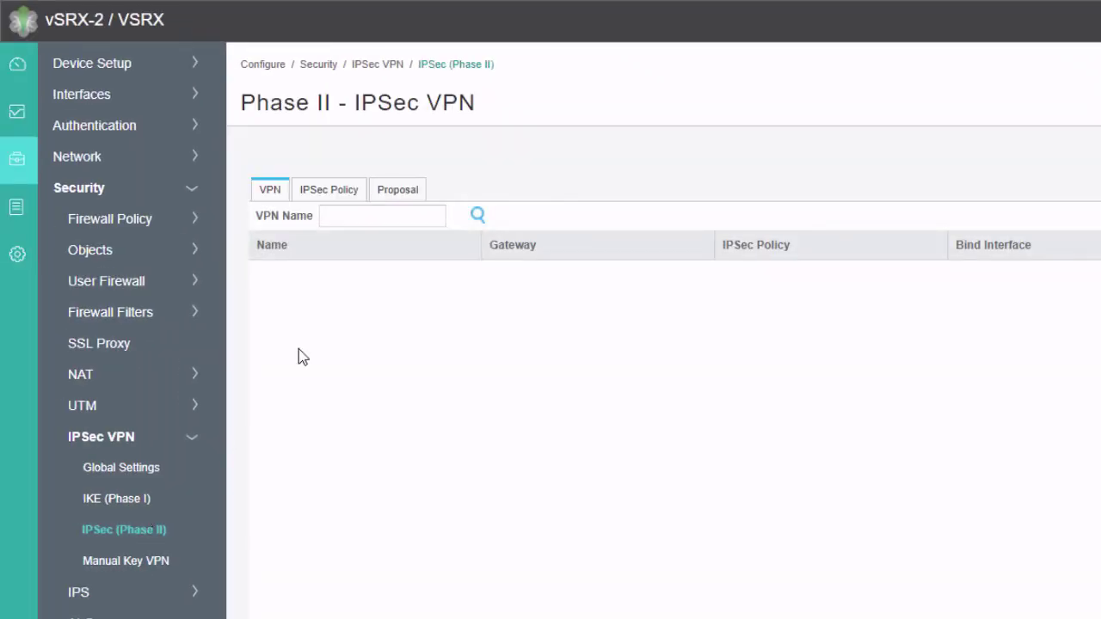
pyautogui.click(329, 190)
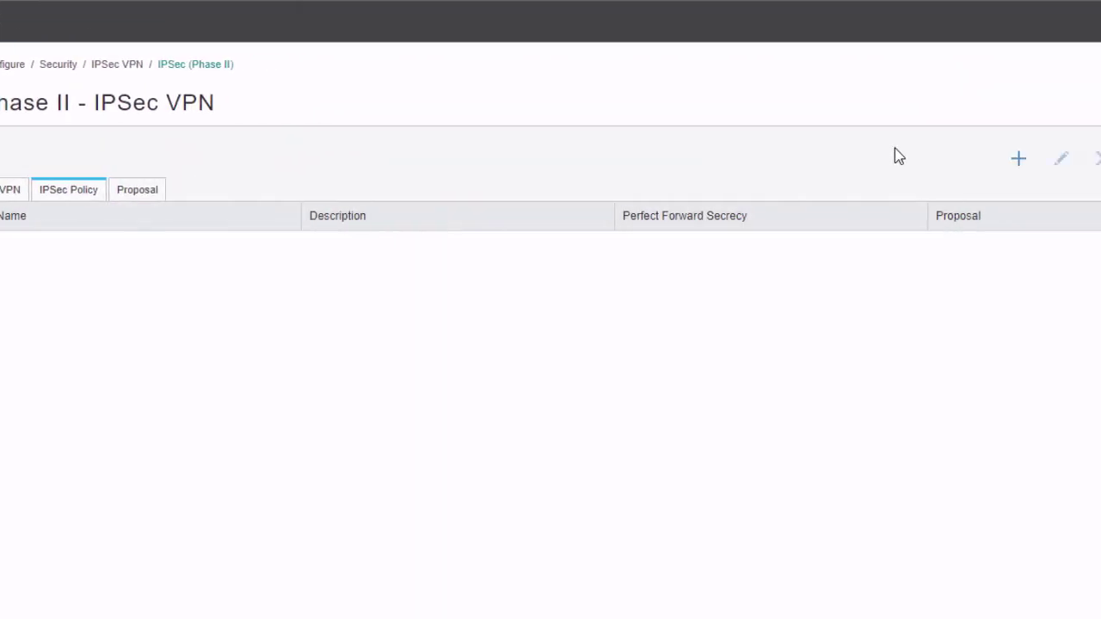
pyautogui.click(686, 161)
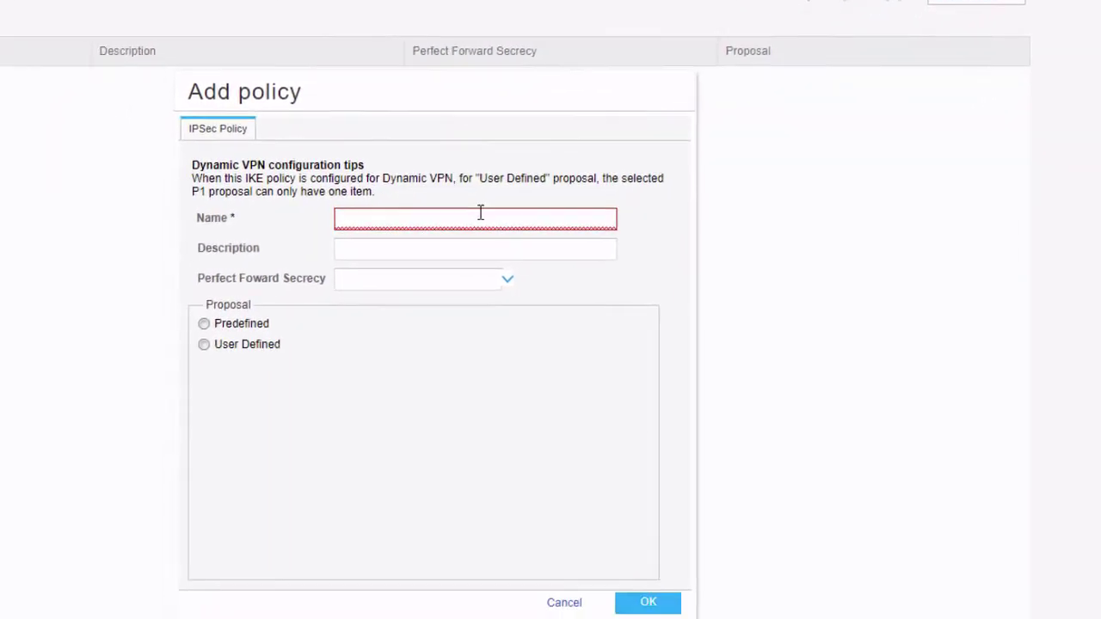
pyautogui.write('ipsec-')
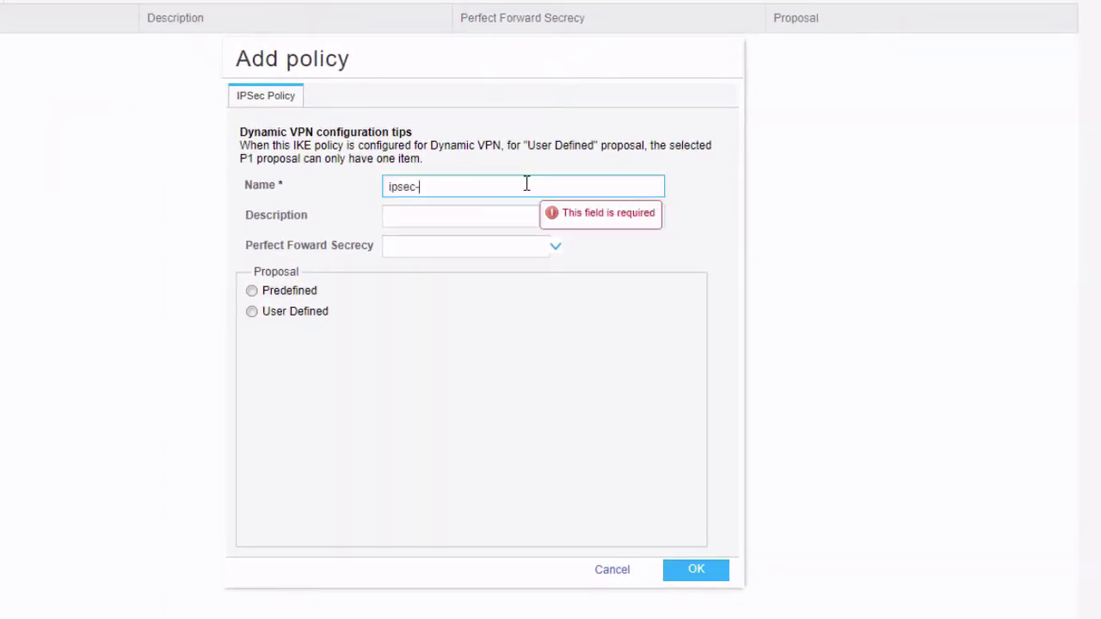
pyautogui.write('pol')
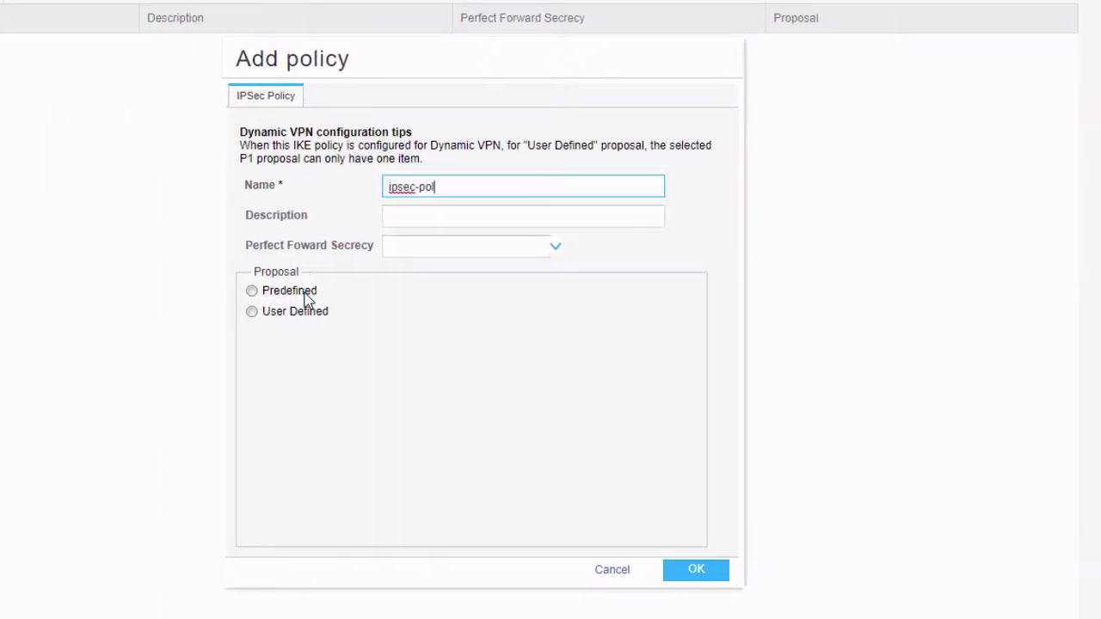
pyautogui.click(302, 292)
pyautogui.click(411, 297)
pyautogui.click(404, 314)
pyautogui.click(684, 572)
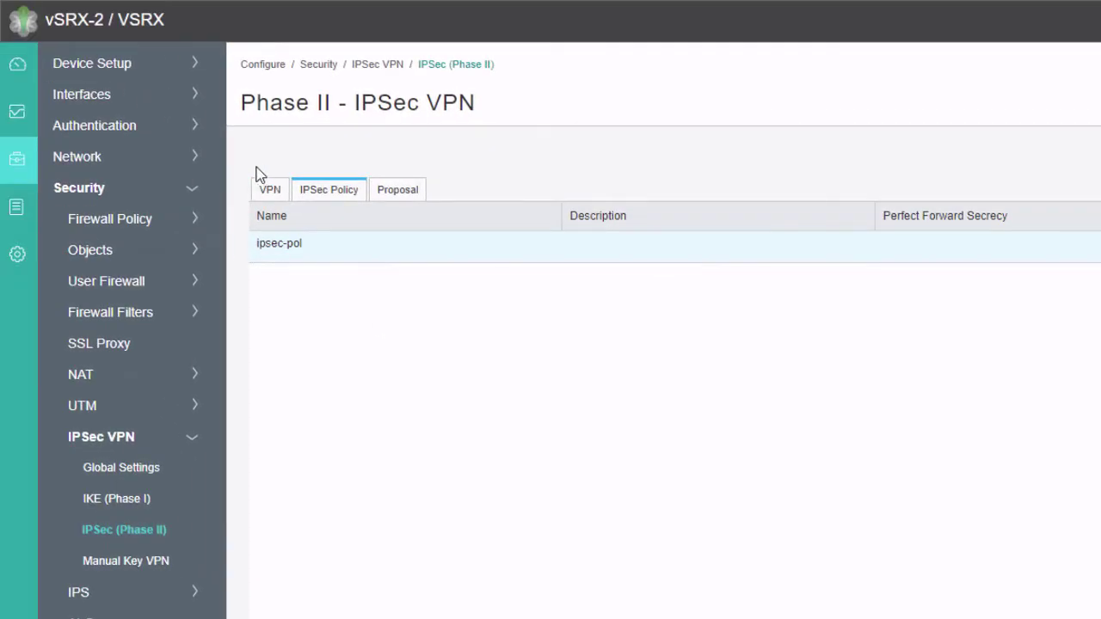
# Step: Add VPN 'vpn' using ike-gate and ipsec-pol, bound to st0.0, establishing tunnels immediately
pyautogui.click(261, 192)
pyautogui.click(971, 158)
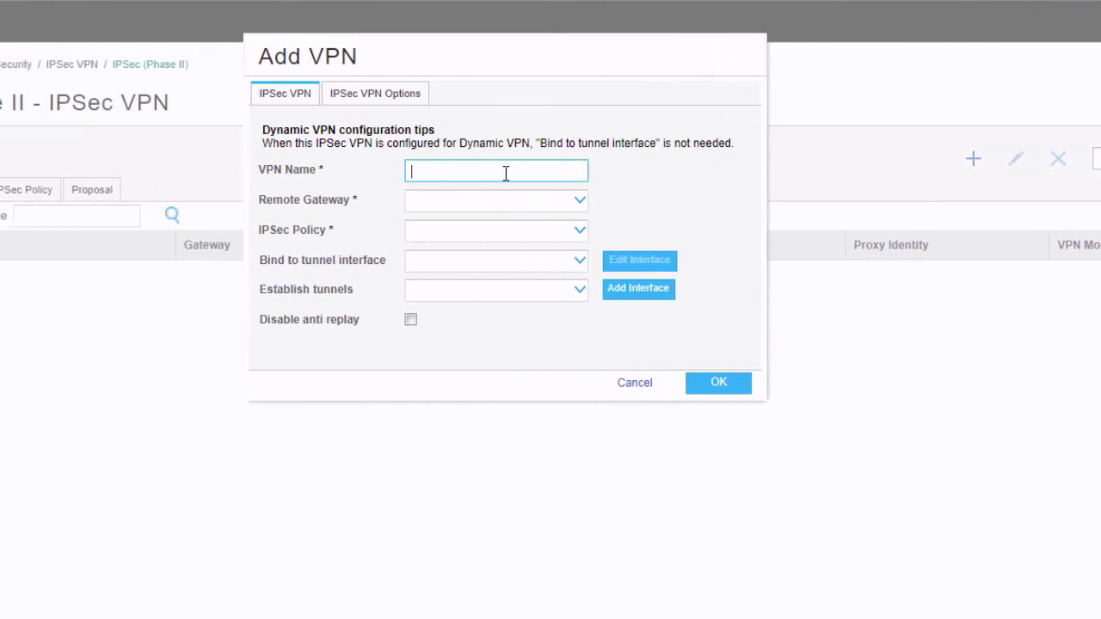
pyautogui.write('vpn')
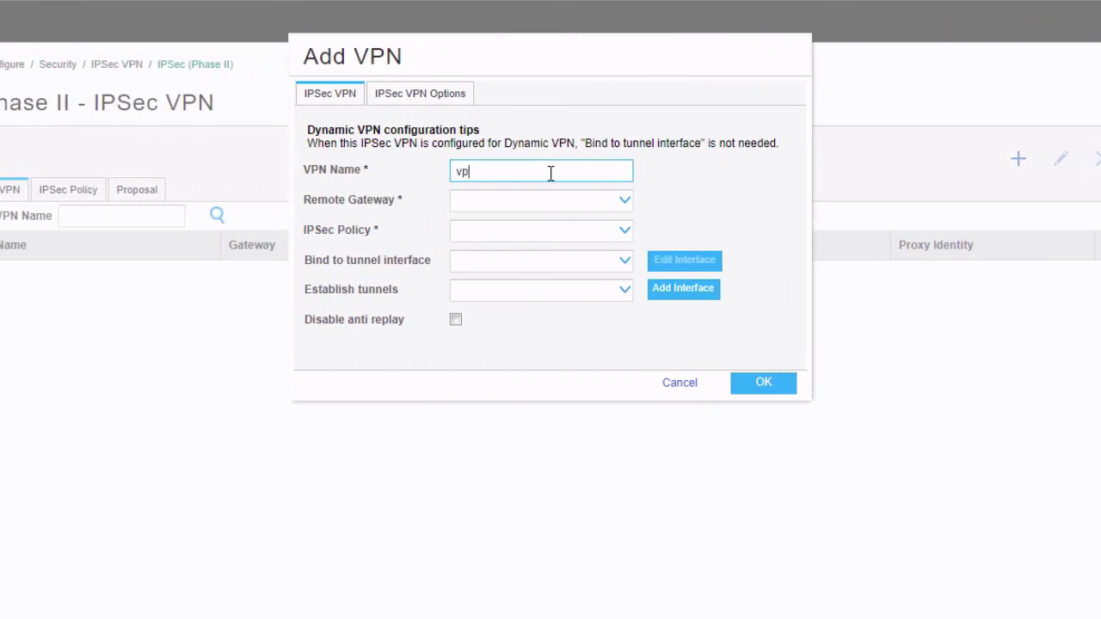
pyautogui.click(538, 203)
pyautogui.click(516, 221)
pyautogui.click(506, 232)
pyautogui.click(504, 255)
pyautogui.click(497, 273)
pyautogui.click(484, 307)
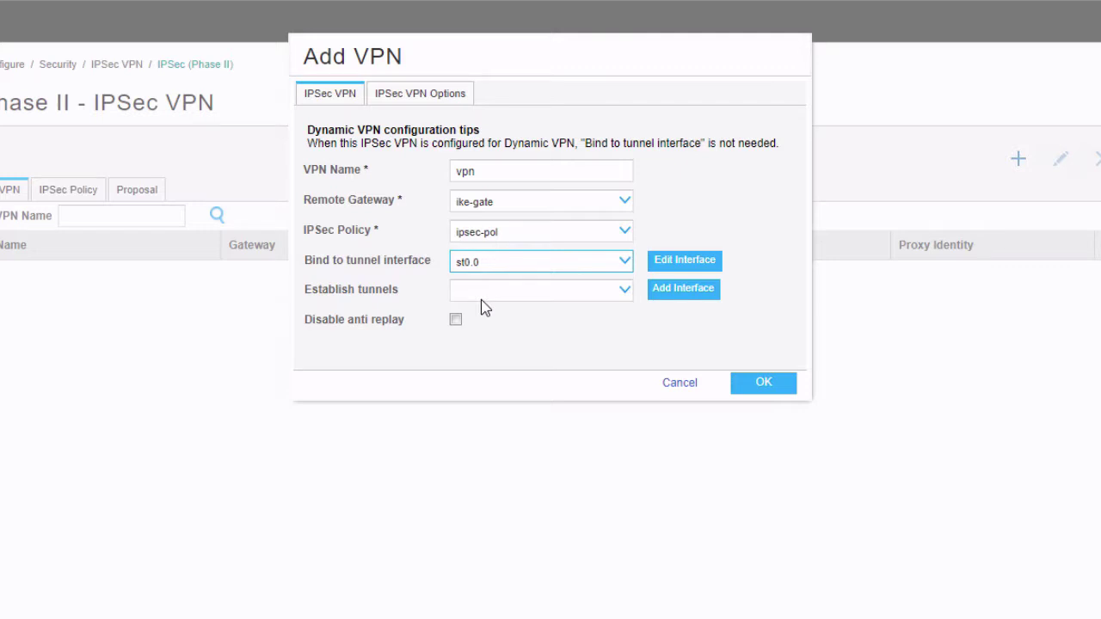
pyautogui.click(506, 296)
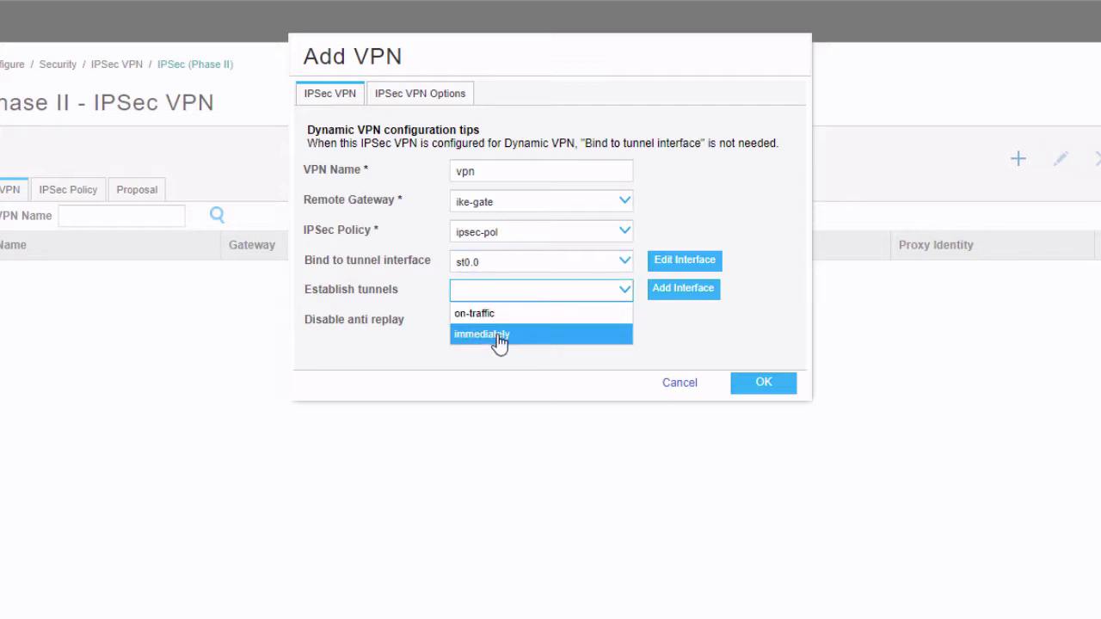
pyautogui.click(498, 335)
pyautogui.click(777, 386)
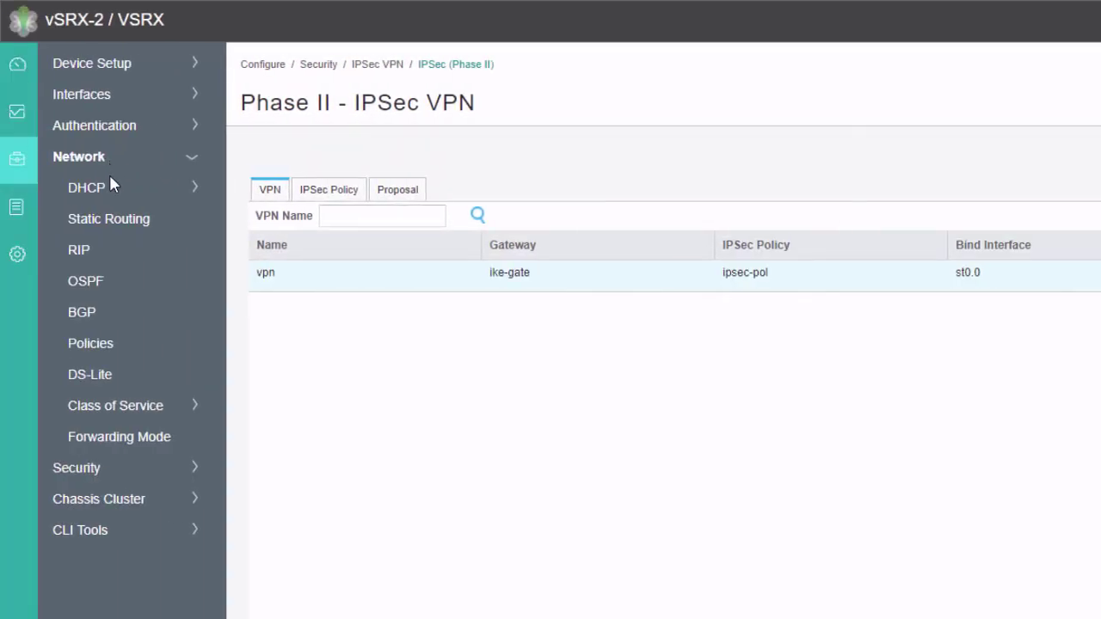
# Step: Add static route 172.31.11.0/24 with next-hop interface st0.0 on vSRX-2
pyautogui.click(108, 216)
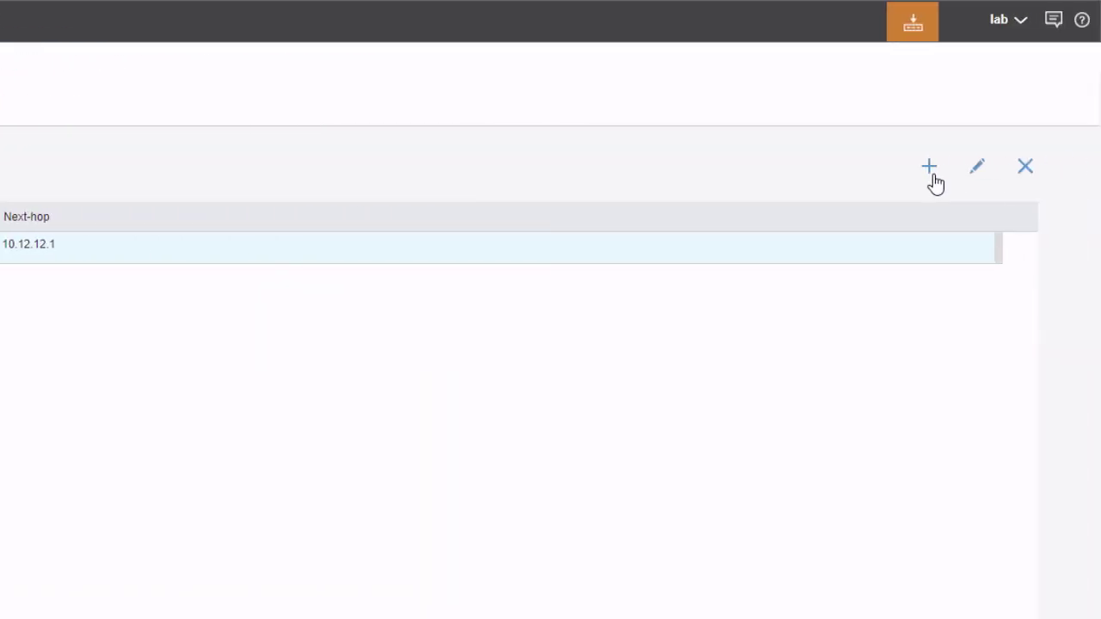
pyautogui.click(1024, 167)
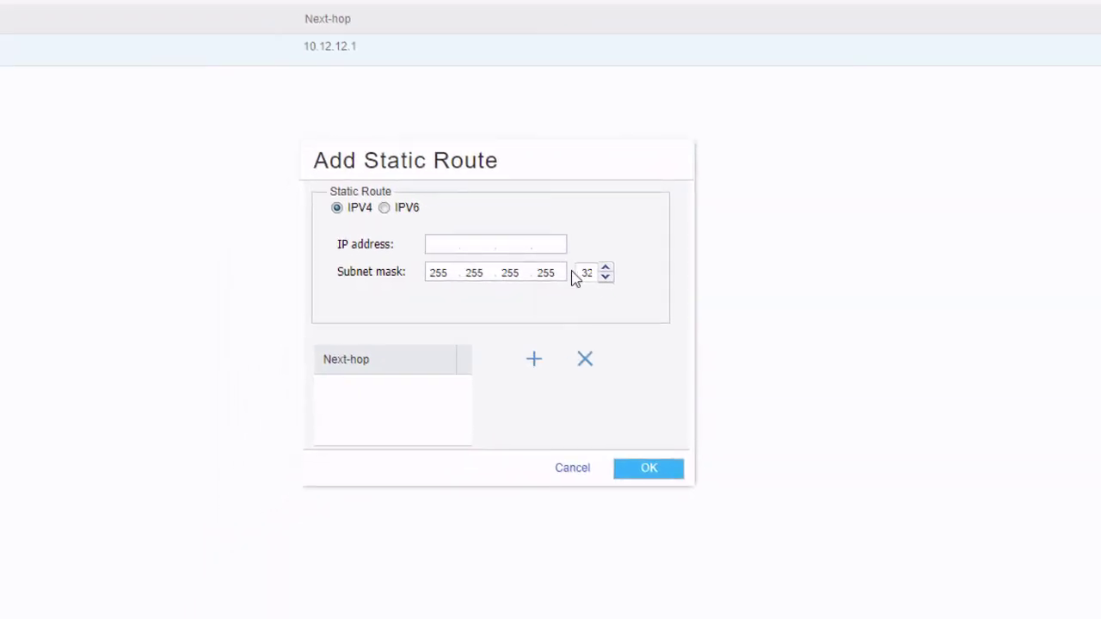
pyautogui.write('172.31.11.0')
pyautogui.doubleClick(586, 272)
pyautogui.write('24')
pyautogui.click(533, 361)
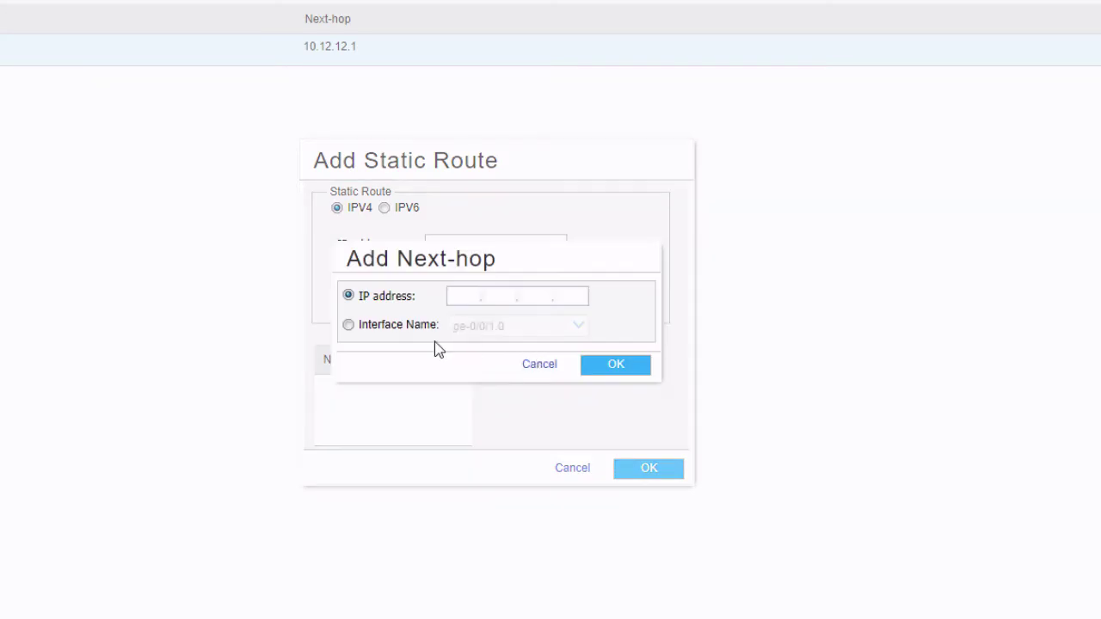
pyautogui.click(404, 325)
pyautogui.click(583, 332)
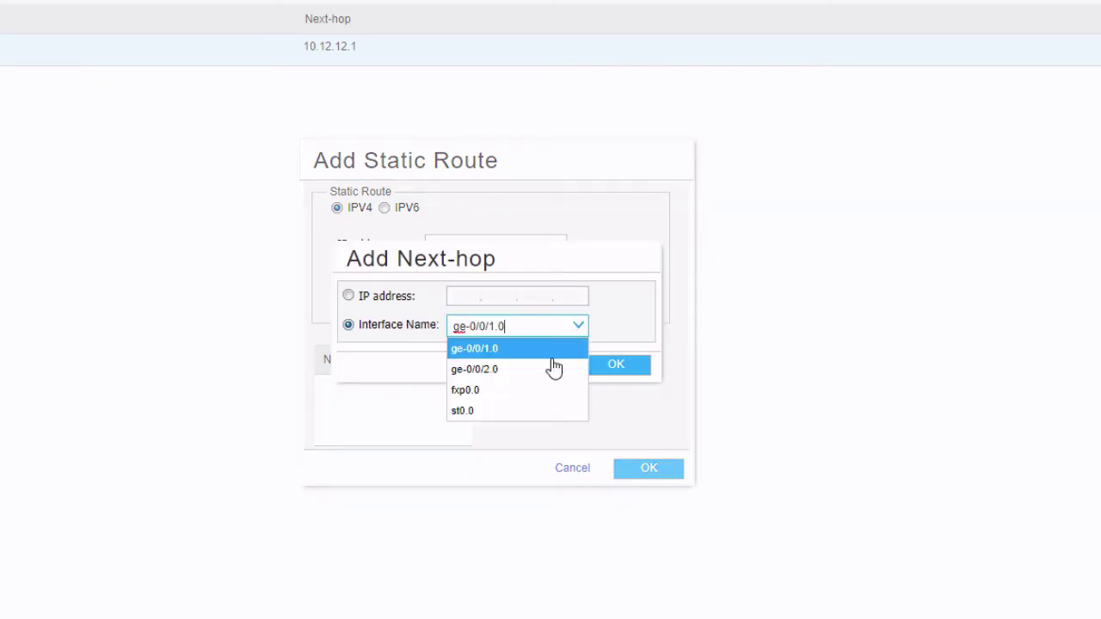
pyautogui.click(511, 412)
pyautogui.click(611, 366)
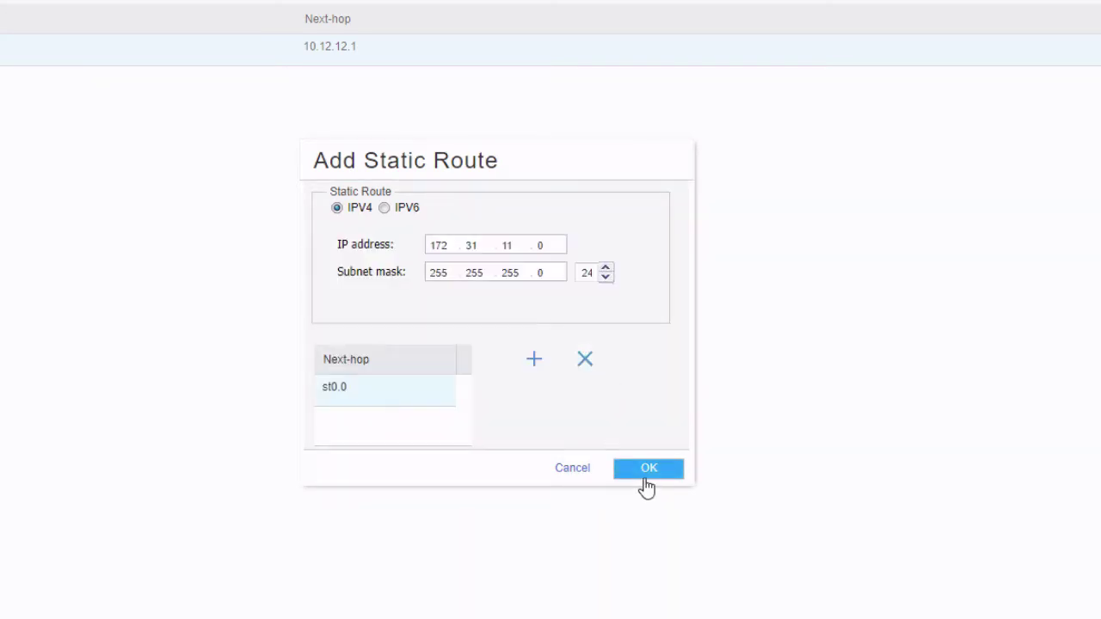
pyautogui.click(648, 471)
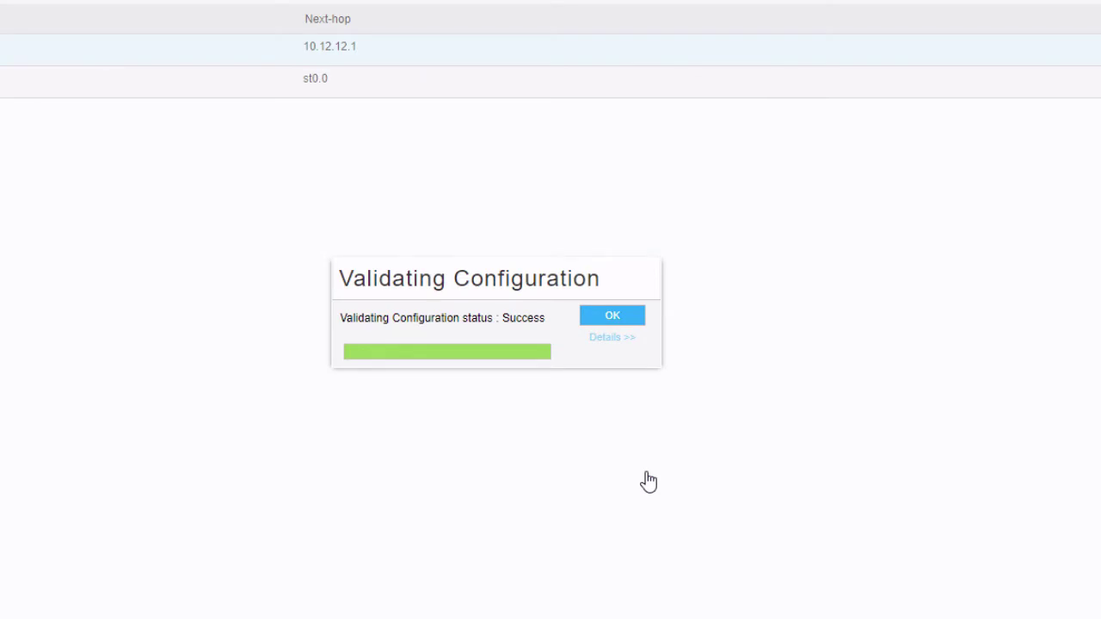
# Step: Add static route 172.25.11.0/24 with next-hop interface st0.0
pyautogui.click(1010, 115)
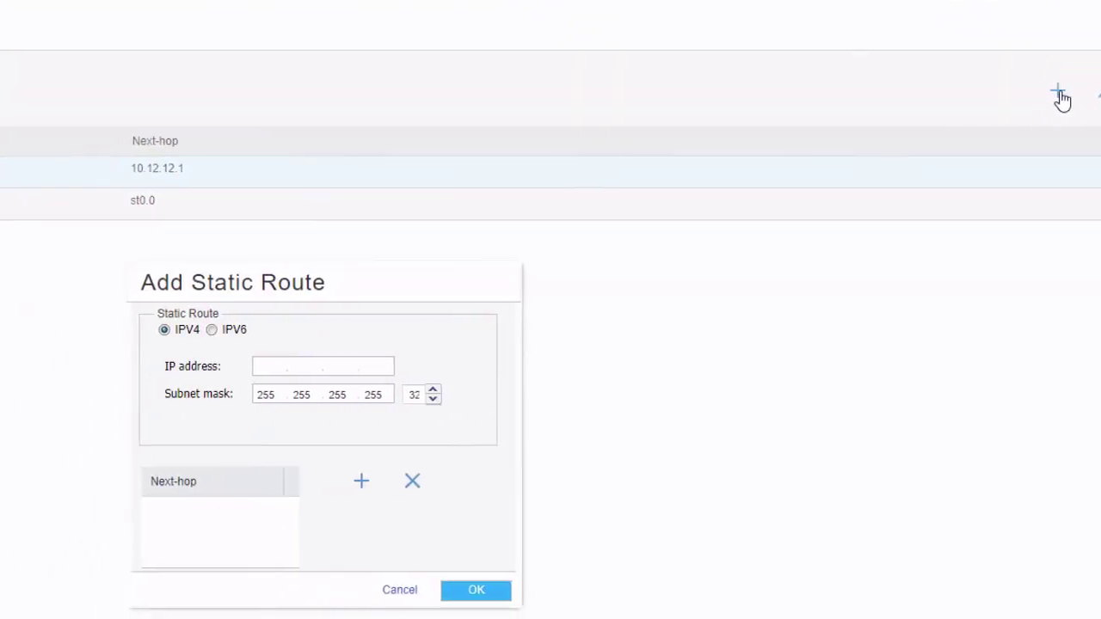
pyautogui.write('172')
pyautogui.press('BackSpace')
pyautogui.press('BackSpace')
pyautogui.write('72.25.11.0')
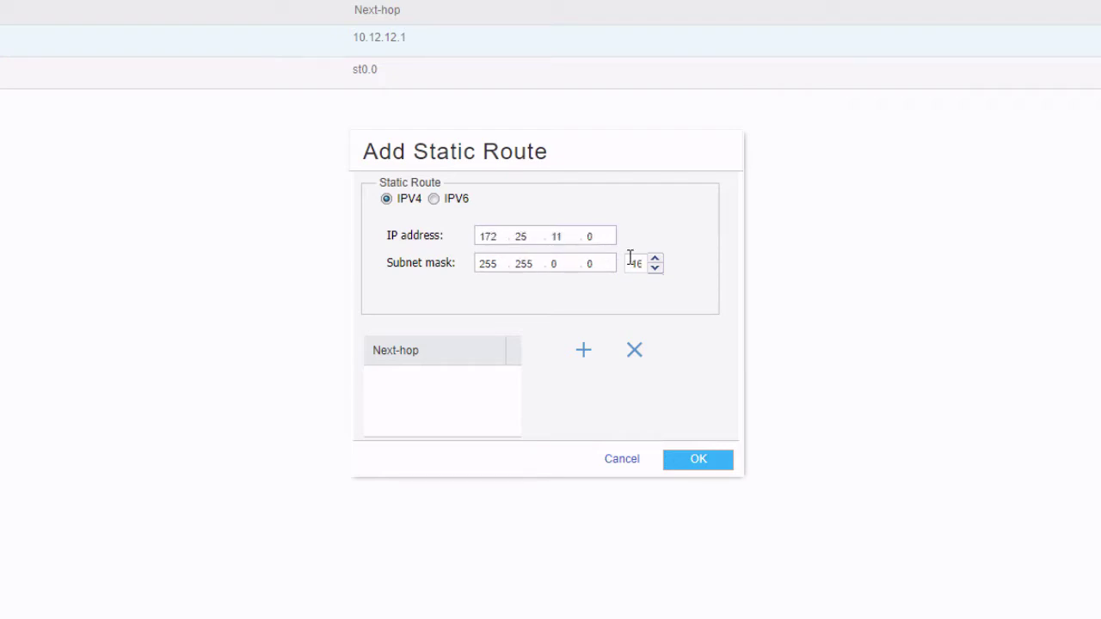
pyautogui.click(632, 263)
pyautogui.write('1')
pyautogui.press('BackSpace')
pyautogui.write('24')
pyautogui.click(583, 350)
pyautogui.click(447, 316)
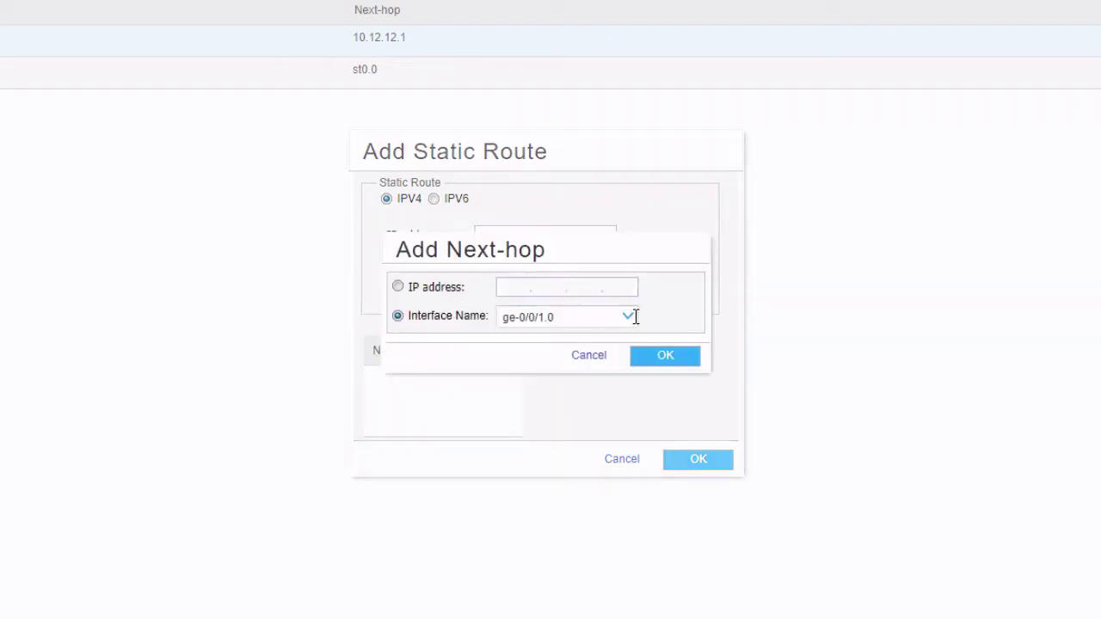
pyautogui.click(634, 317)
pyautogui.click(533, 401)
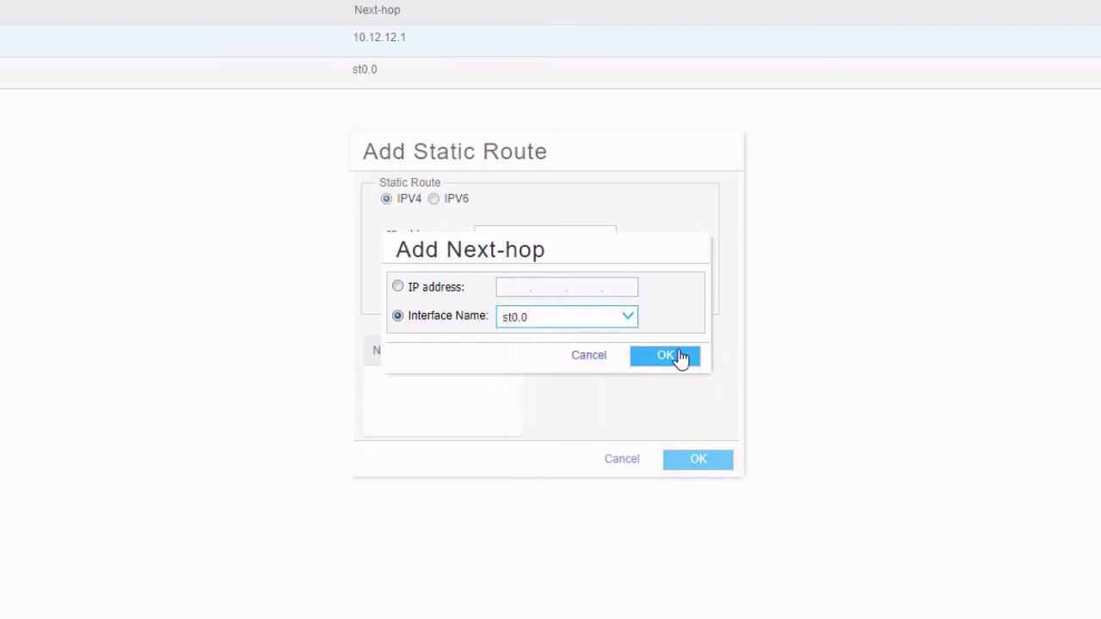
pyautogui.click(679, 356)
pyautogui.click(683, 464)
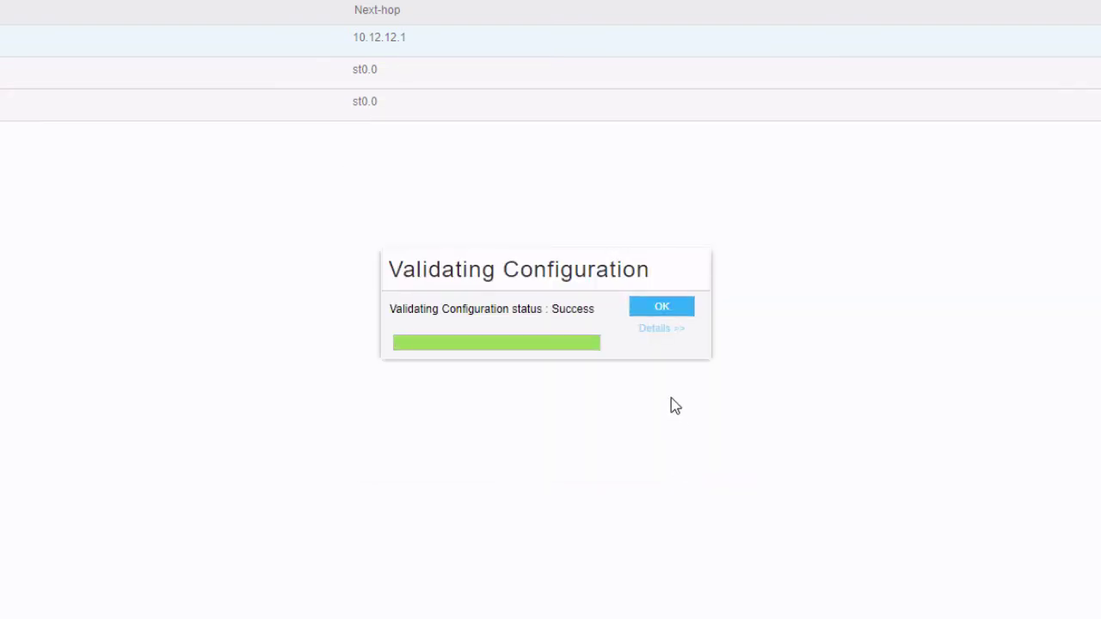
pyautogui.click(661, 313)
# Step: Commit the configuration and enter 'ping 172.31.11.100 -t' in the command prompt
pyautogui.click(1014, 3)
pyautogui.click(1013, 14)
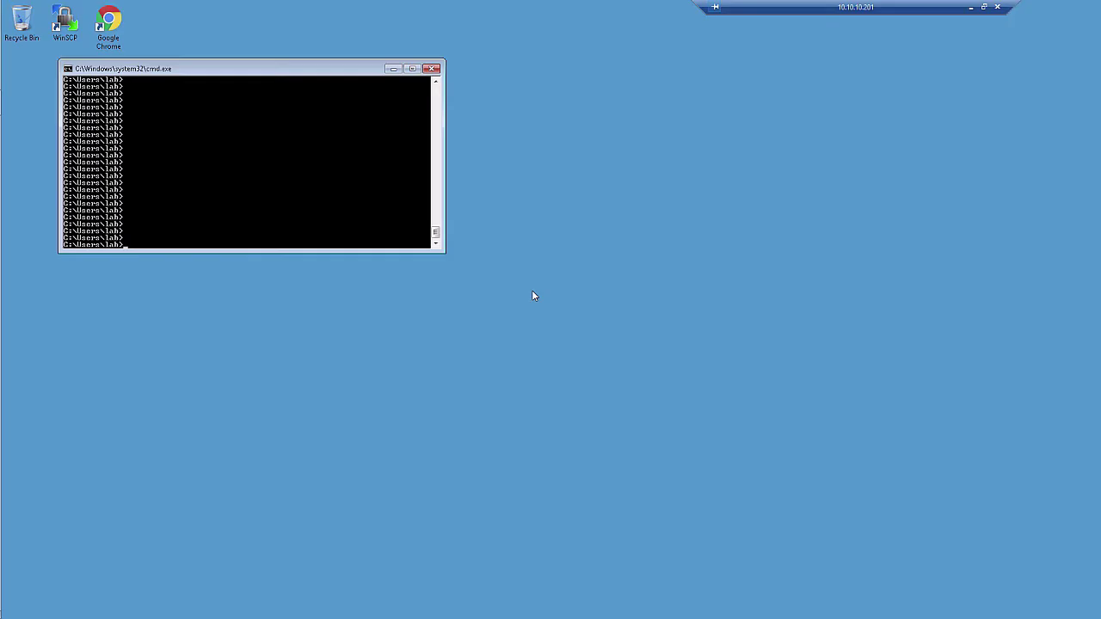
pyautogui.write('ping 172.31.11.100 -t')
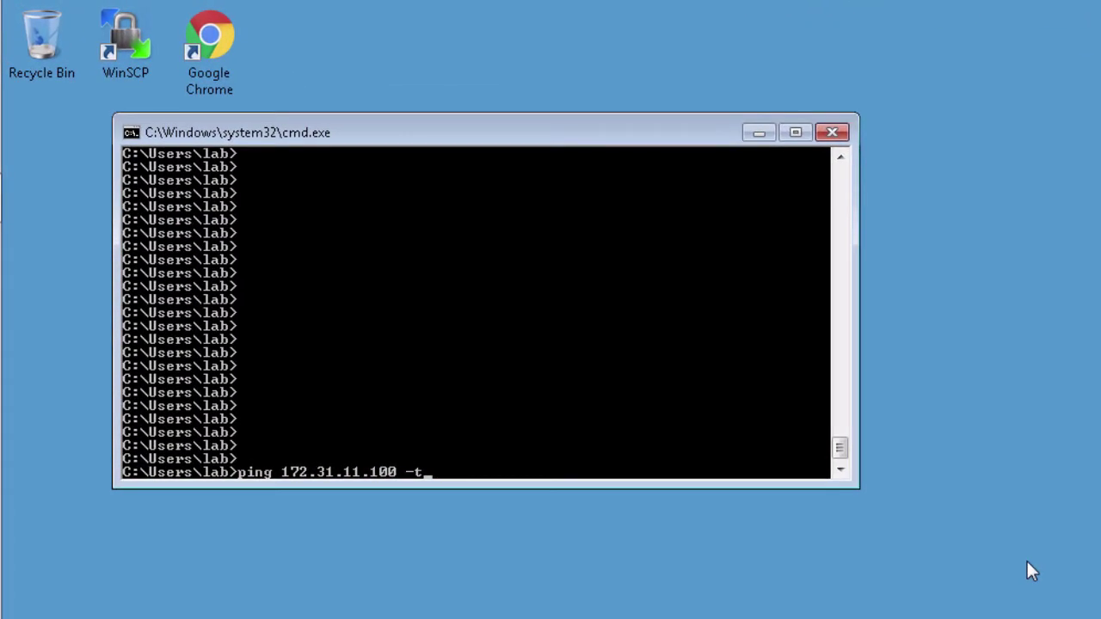
# Step: Run a four-packet ping to 172.31.11.100, then rerun it against 10.5.5.100
pyautogui.press('BackSpace')
pyautogui.press('BackSpace')
pyautogui.press('Return')
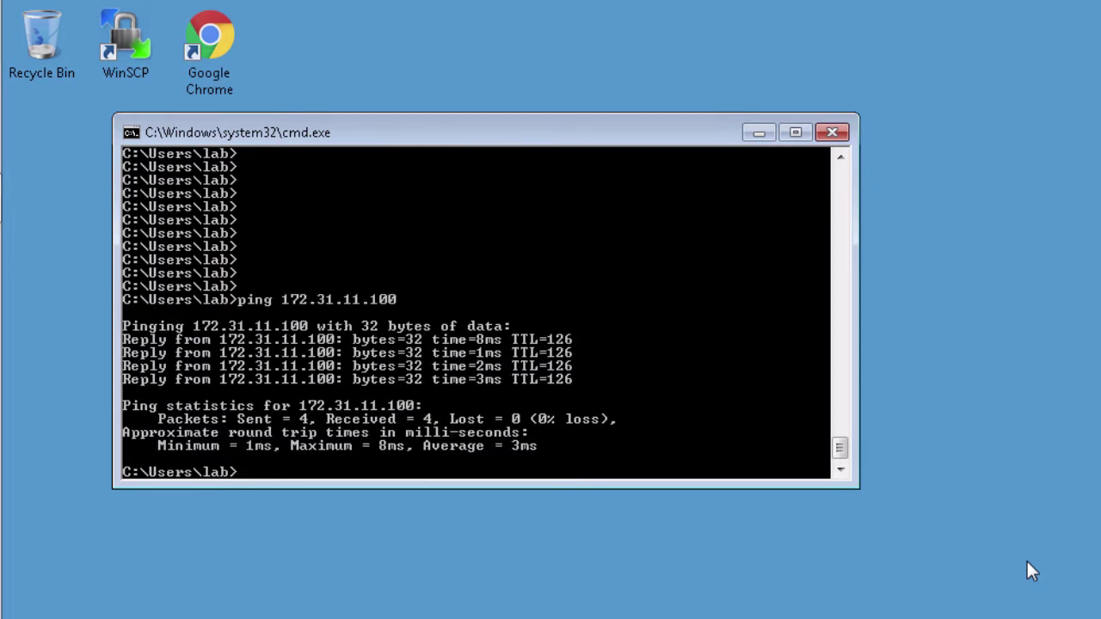
pyautogui.press('Up')
pyautogui.press('BackSpace')
pyautogui.press('BackSpace')
pyautogui.press('BackSpace')
pyautogui.press('BackSpace')
pyautogui.press('BackSpace')
pyautogui.press('BackSpace')
pyautogui.press('BackSpace')
pyautogui.press('BackSpace')
pyautogui.press('BackSpace')
pyautogui.press('BackSpace')
pyautogui.press('BackSpace')
pyautogui.press('BackSpace')
pyautogui.write('0.5.5.100')
pyautogui.press('Return')
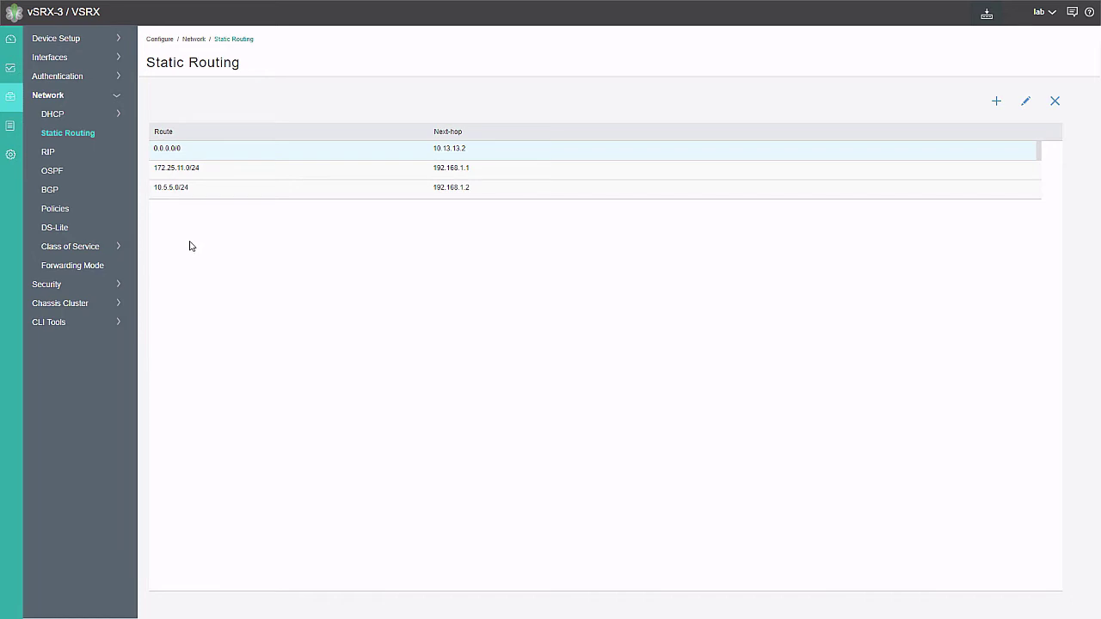
# Step: View vSRX-3's Phase II IPsec traffic chart by packets to confirm encryption
pyautogui.click(36, 72)
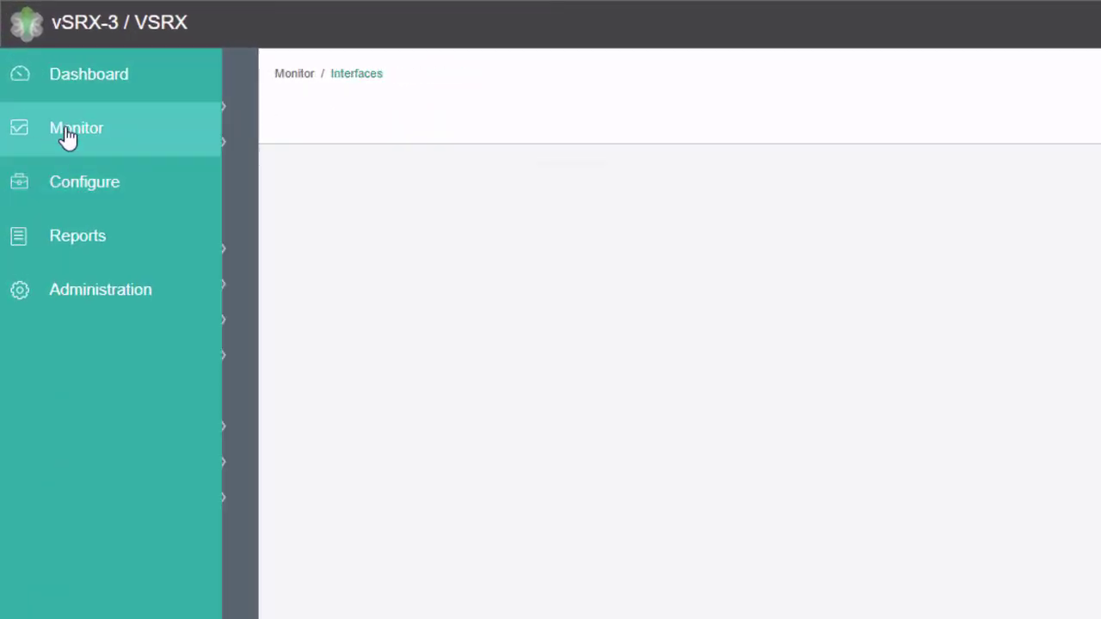
pyautogui.click(114, 356)
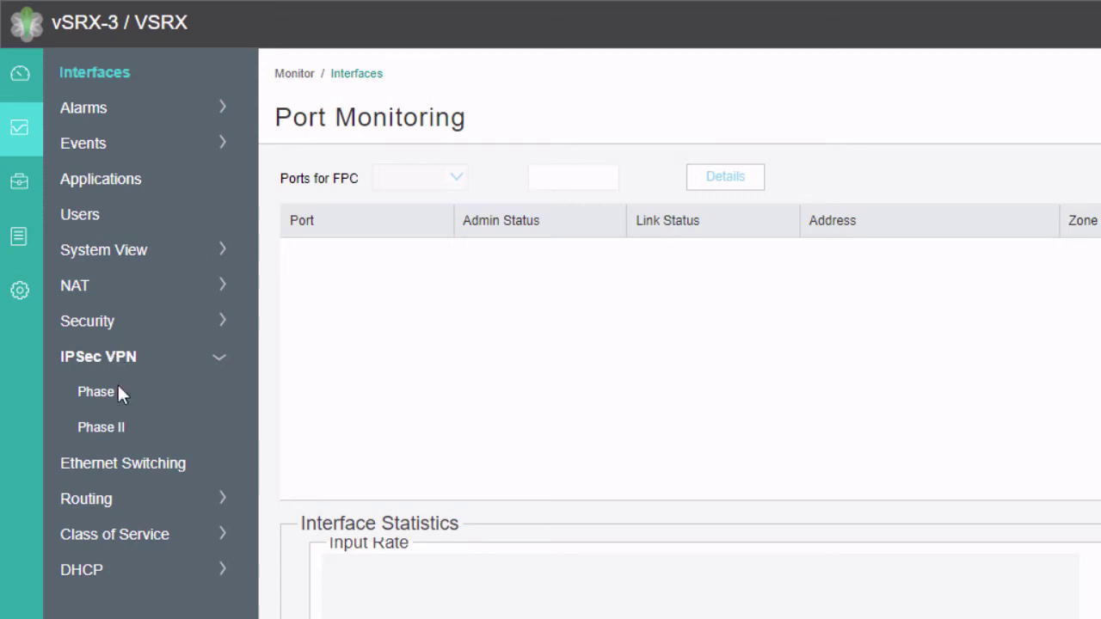
pyautogui.click(114, 422)
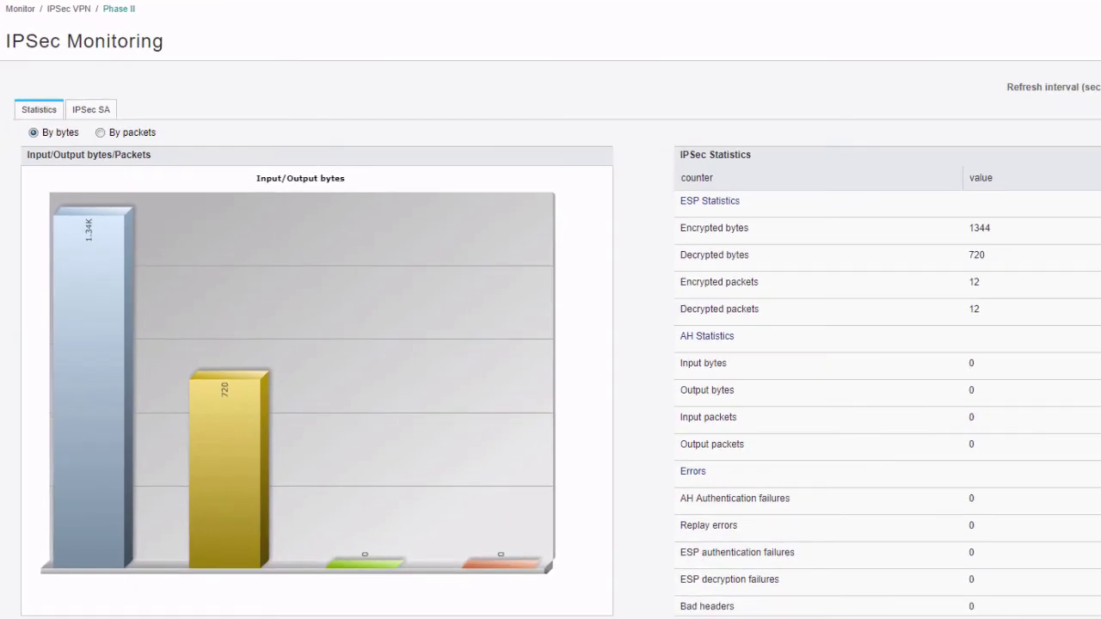
pyautogui.click(99, 132)
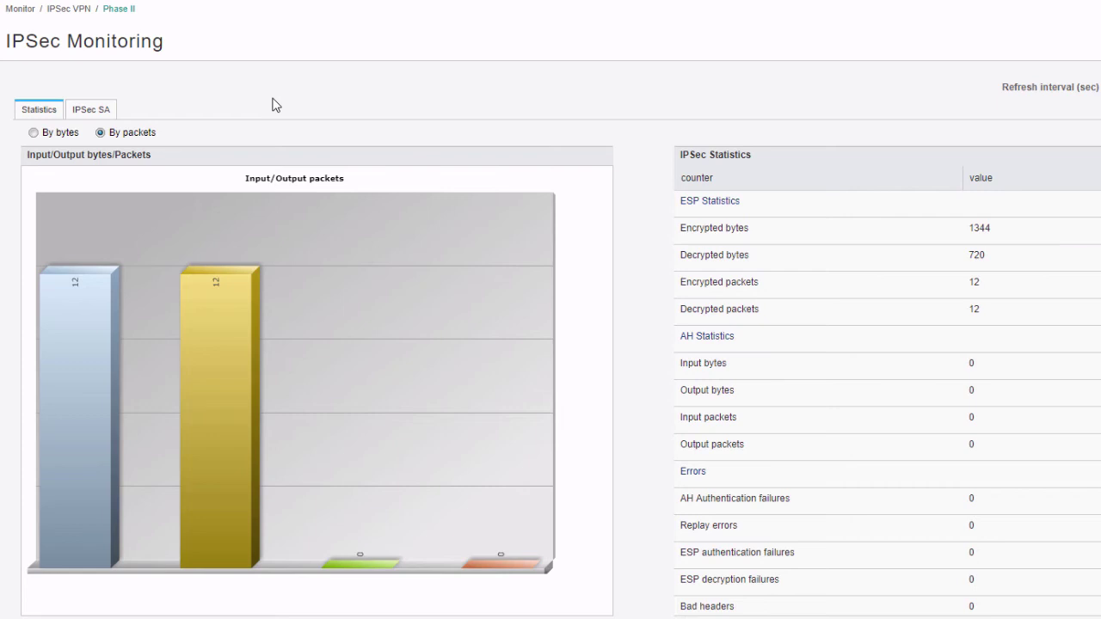
# Step: Review the IPsec SAs, then confirm IKE SAs to 10.12.12.2 and 10.11.11.1 are UP
pyautogui.click(105, 110)
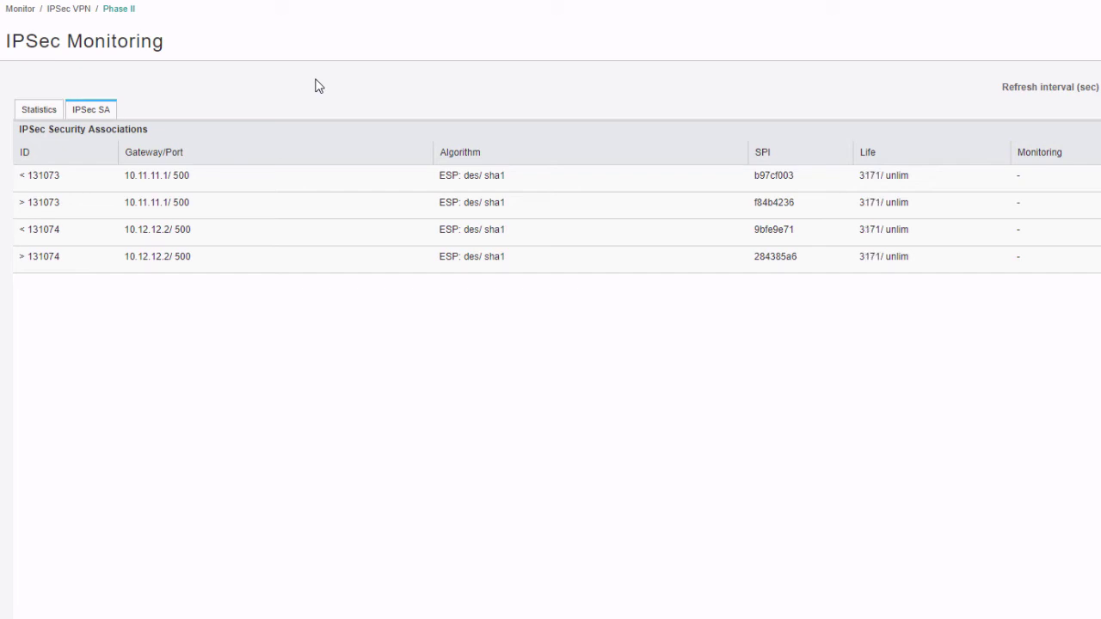
pyautogui.click(71, 288)
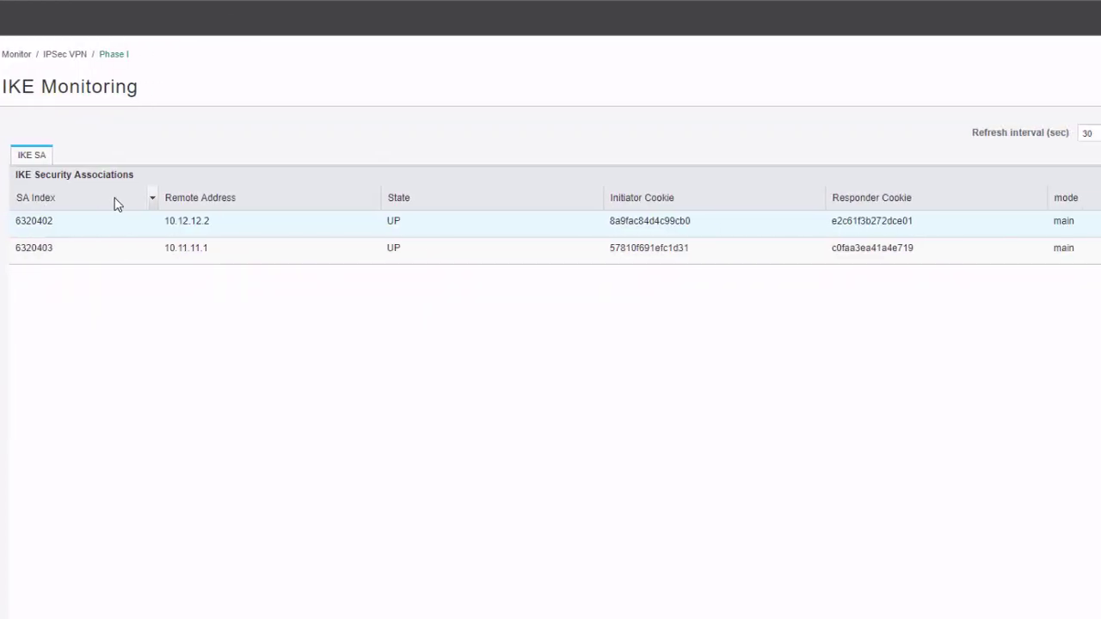